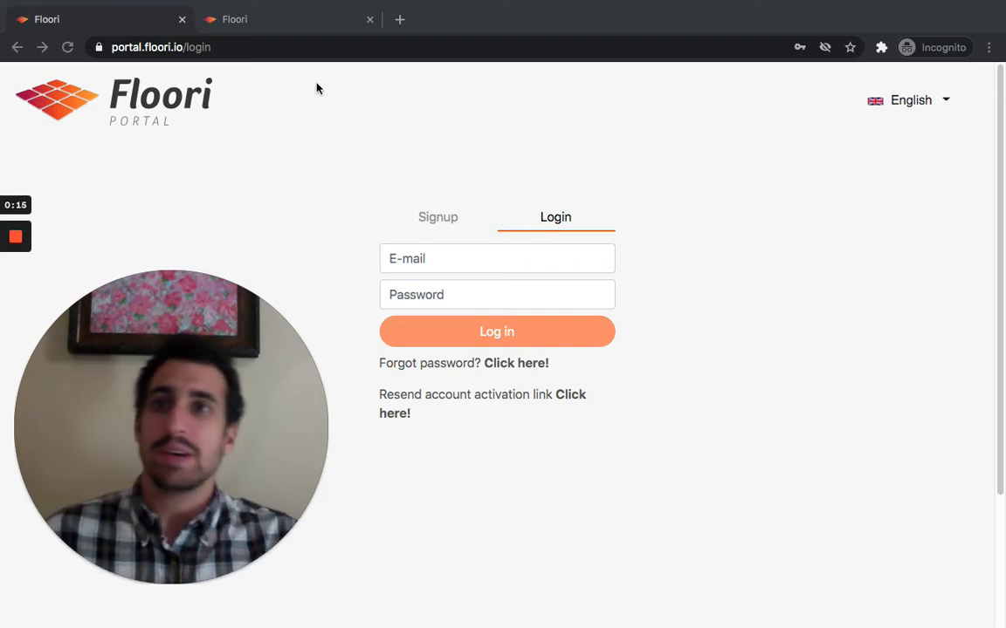
Inspect the portal login address and open the Signup tab to view the registration form.
{"action": "left_click", "coordinate": [175, 47]}
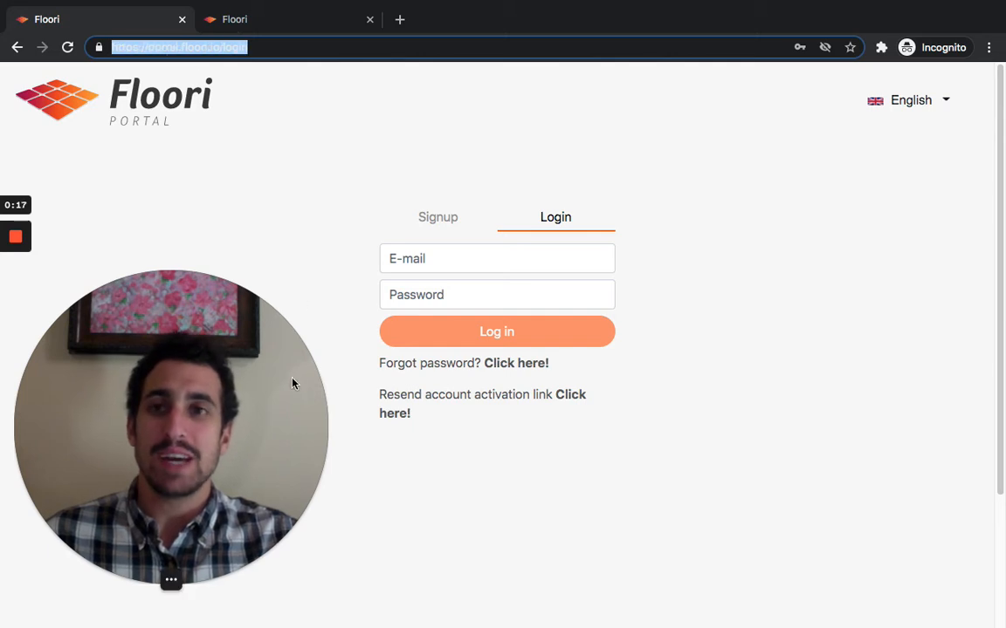
{"action": "left_click", "coordinate": [271, 47]}
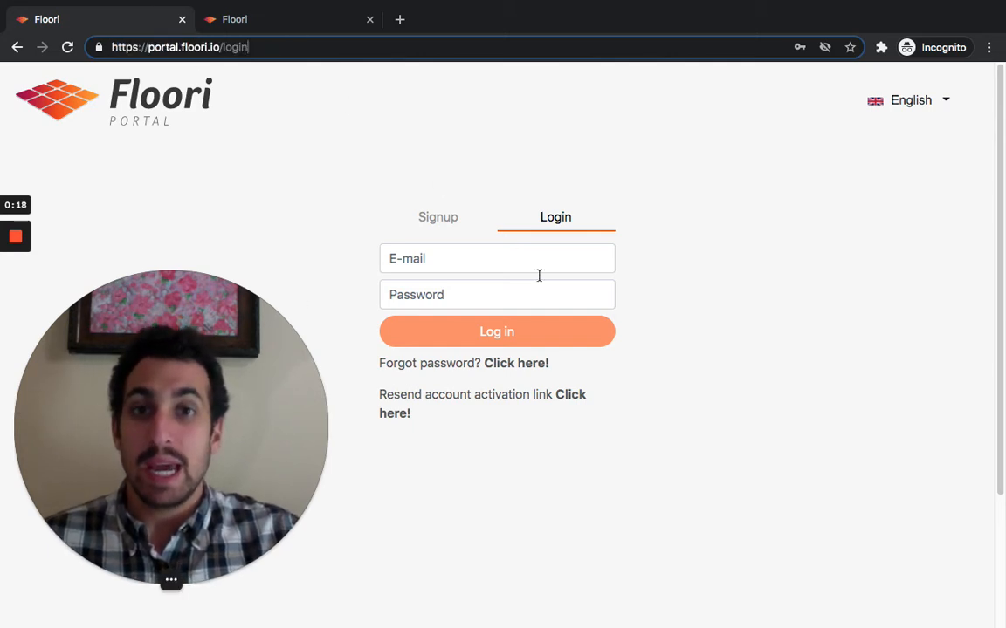
{"action": "left_click", "coordinate": [555, 219]}
{"action": "left_click", "coordinate": [450, 223]}
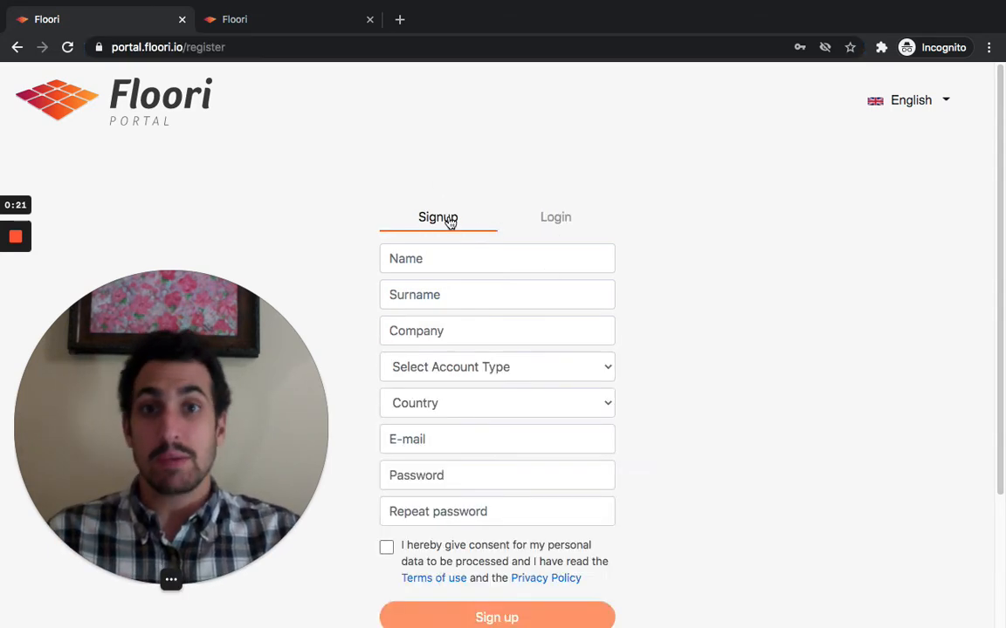
{"action": "scroll", "coordinate": [484, 262], "scroll_direction": "down", "scroll_amount": 1}
Choose Manufacturer as the account type in the signup form.
{"action": "left_click", "coordinate": [481, 247]}
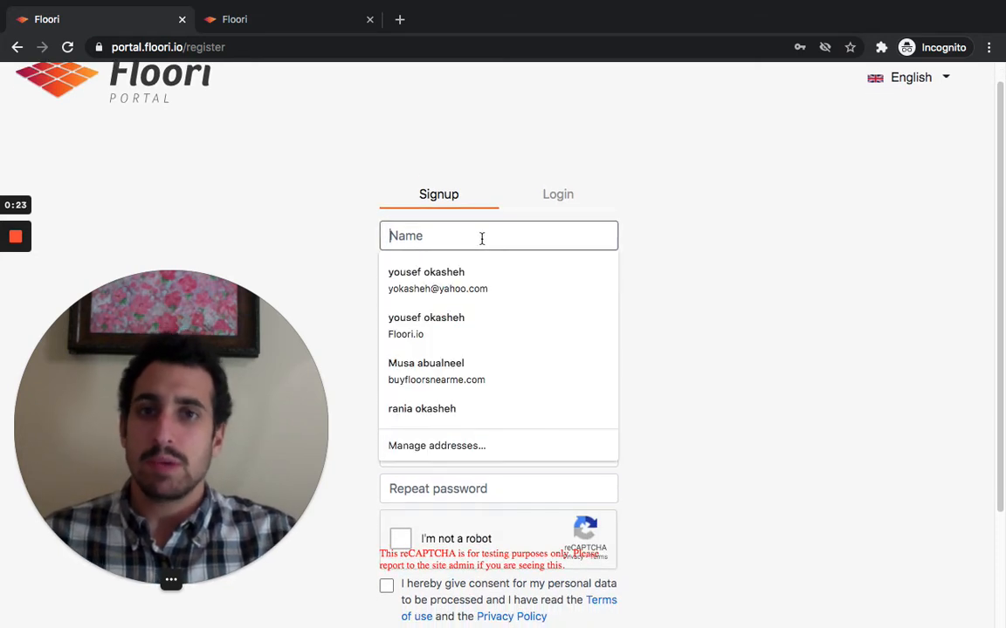
{"action": "left_click", "coordinate": [646, 275]}
{"action": "scroll", "coordinate": [664, 274], "scroll_direction": "down", "scroll_amount": 1}
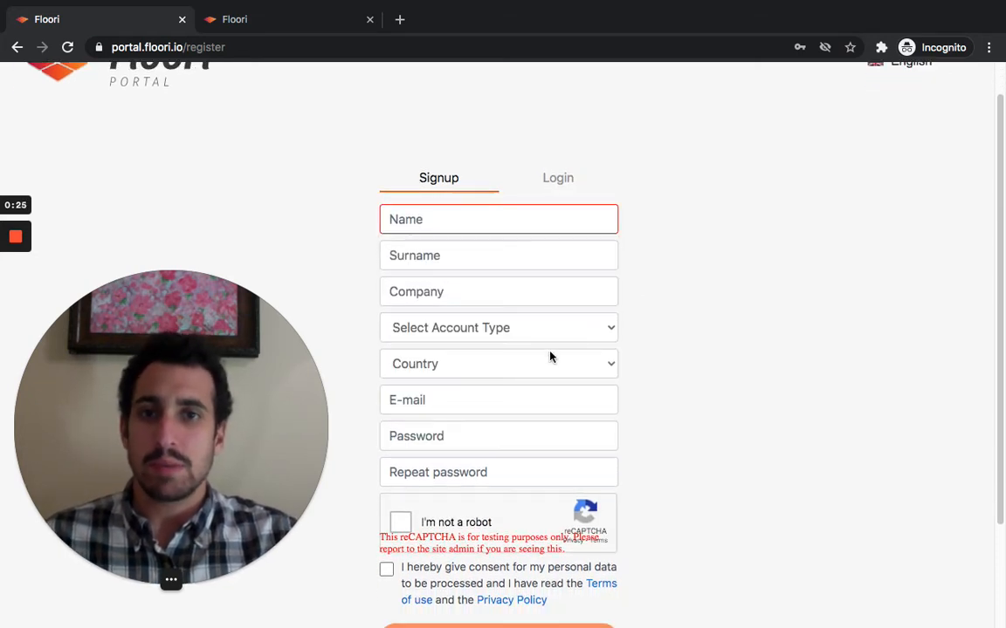
{"action": "left_click", "coordinate": [584, 337]}
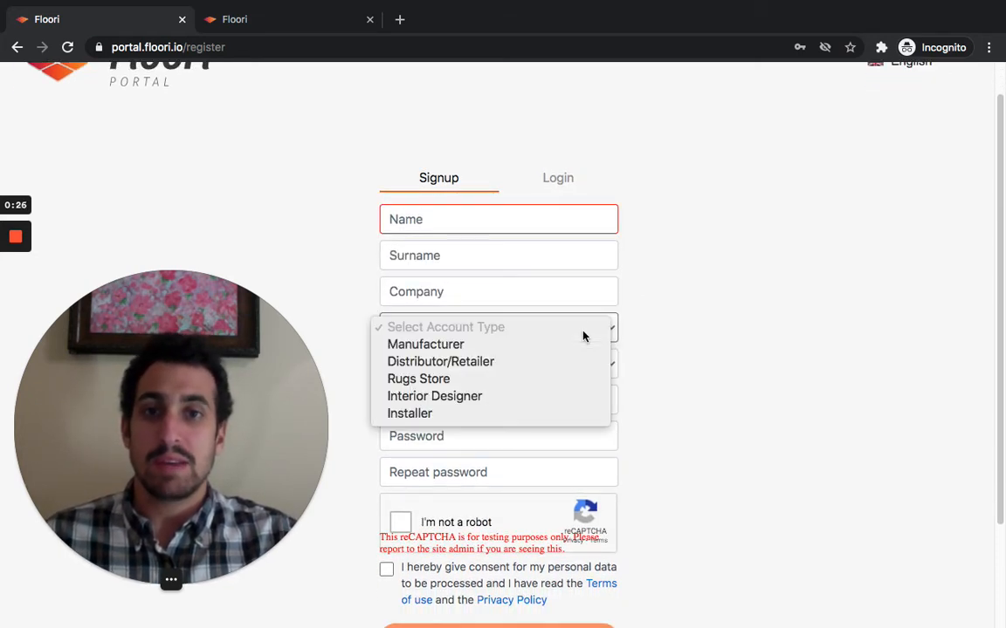
{"action": "left_click", "coordinate": [448, 346]}
Scroll through the remaining signup form fields and consent options.
{"action": "scroll", "coordinate": [733, 304], "scroll_direction": "down", "scroll_amount": 2}
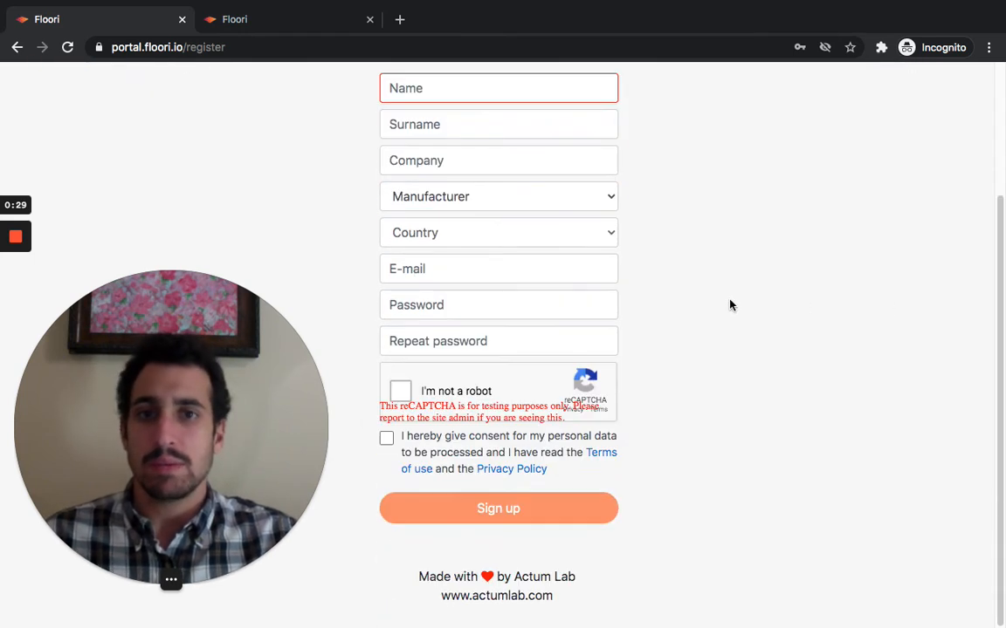
{"action": "scroll", "coordinate": [730, 303], "scroll_direction": "up", "scroll_amount": 1}
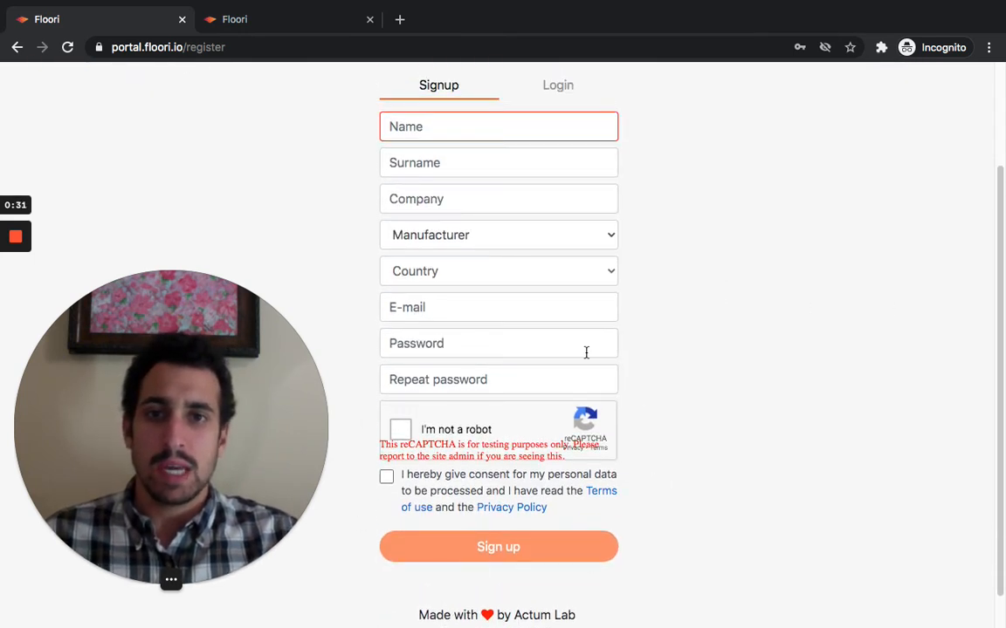
{"action": "scroll", "coordinate": [489, 463], "scroll_direction": "up", "scroll_amount": 2}
{"action": "scroll", "coordinate": [501, 478], "scroll_direction": "down", "scroll_amount": 3}
{"action": "scroll", "coordinate": [500, 480], "scroll_direction": "up", "scroll_amount": 3}
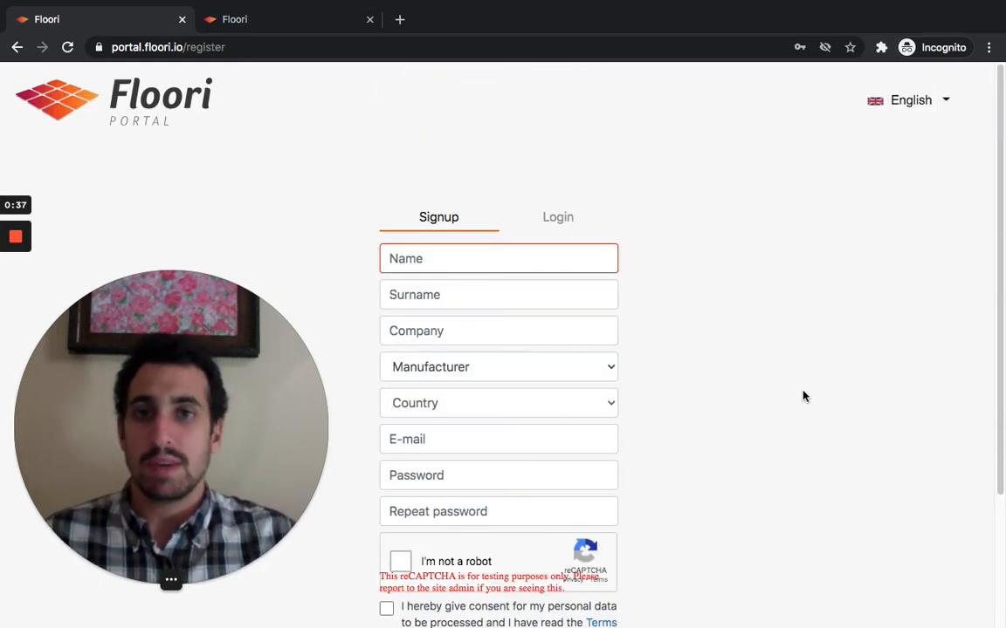
Switch to the Login tab and log in with the account e-mail and password.
{"action": "left_click", "coordinate": [560, 217]}
{"action": "left_click", "coordinate": [480, 262]}
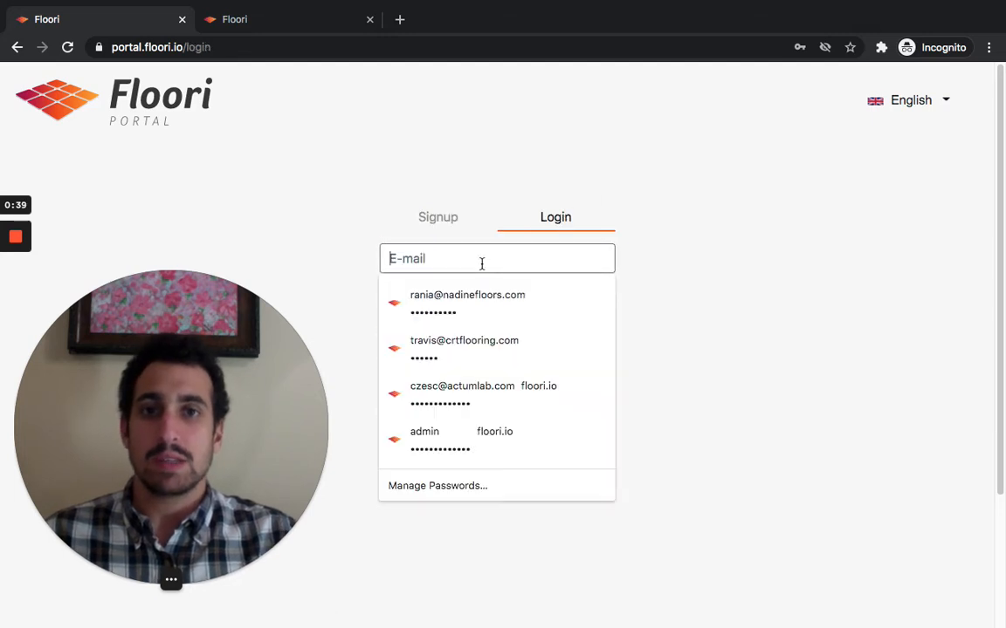
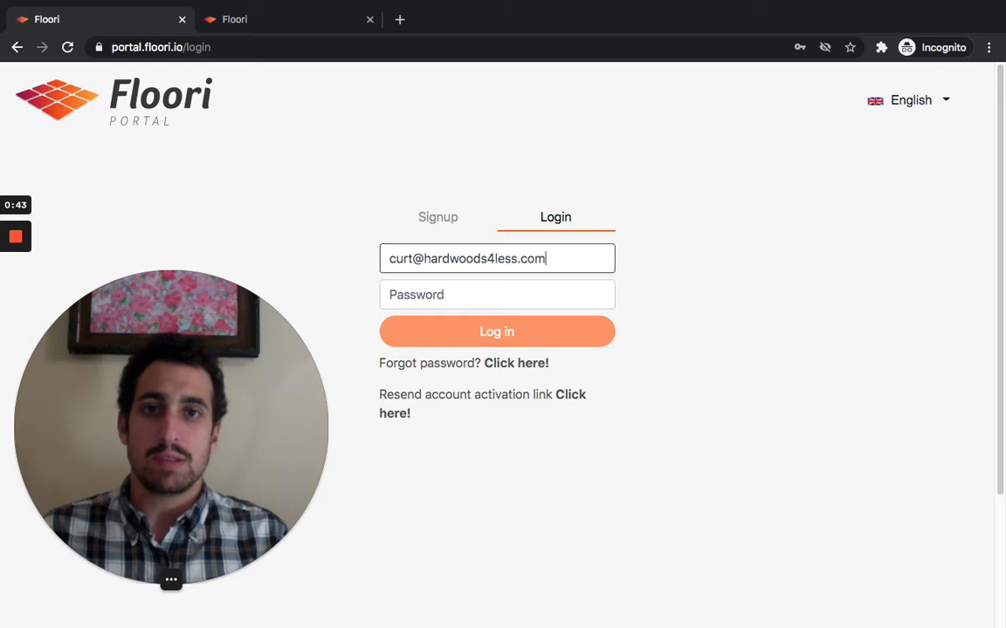
{"action": "key", "text": "Tab"}
{"action": "type", "text": "••••••"}
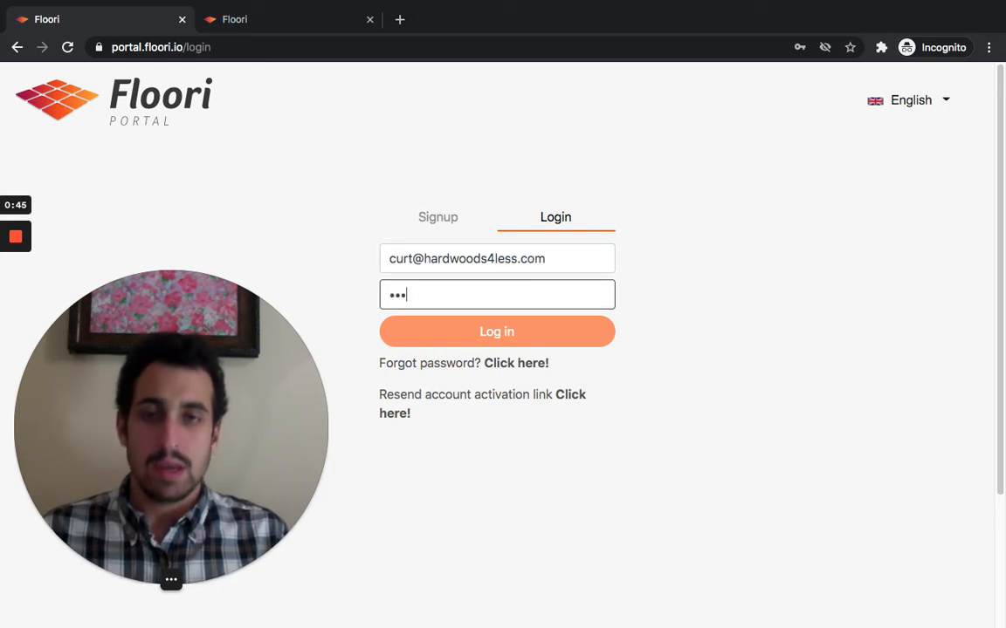
{"action": "key", "text": "Return"}
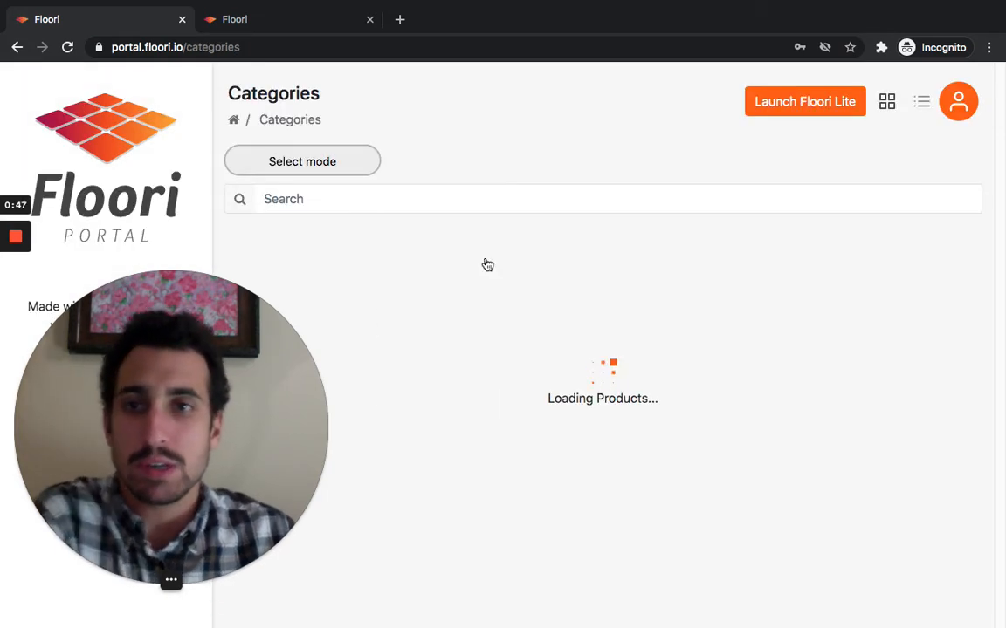
Open the Engineered Wood category to browse its floors, then return to Categories.
{"action": "mouse_move", "coordinate": [166, 579]}
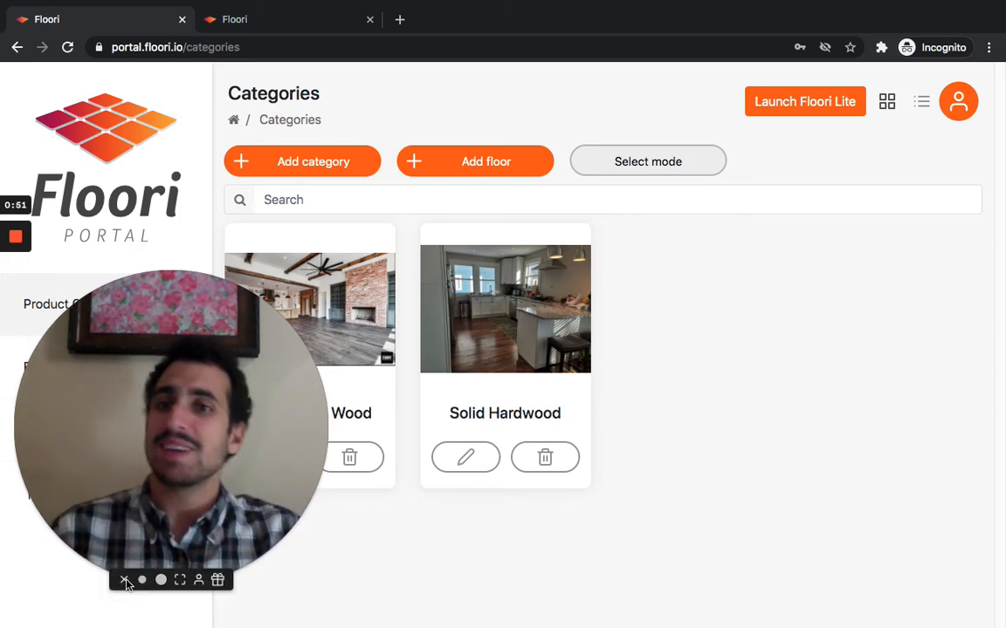
{"action": "left_click", "coordinate": [125, 580]}
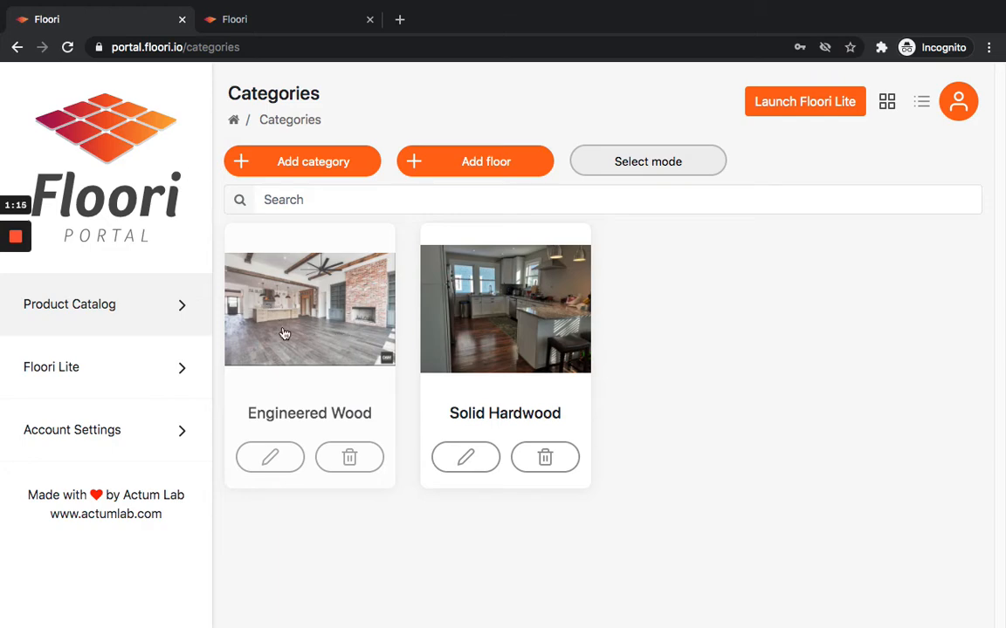
{"action": "left_click", "coordinate": [345, 308]}
{"action": "scroll", "coordinate": [417, 358], "scroll_direction": "down", "scroll_amount": 2}
{"action": "scroll", "coordinate": [418, 361], "scroll_direction": "up", "scroll_amount": 2}
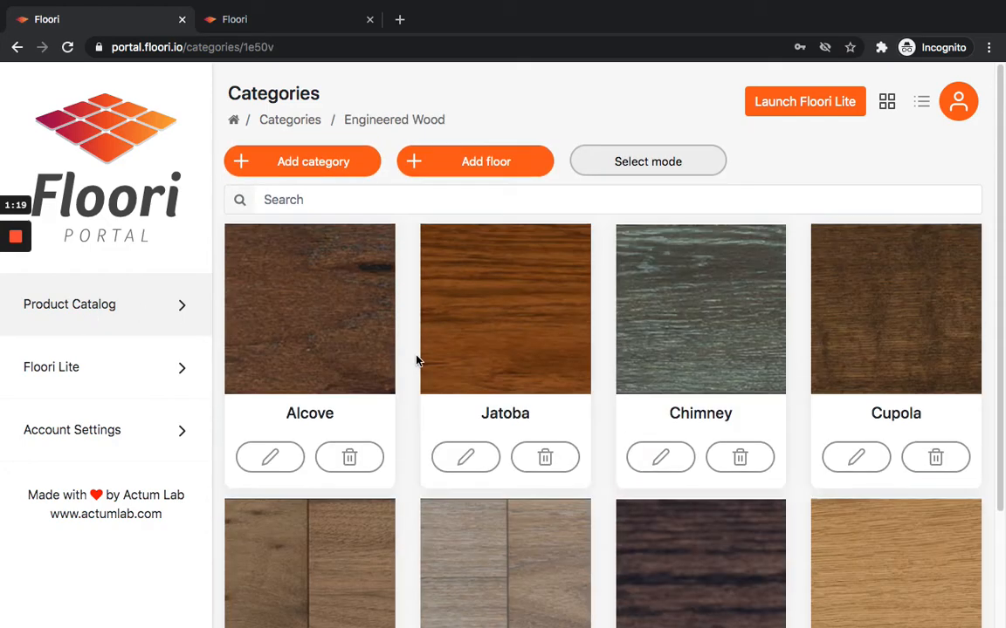
{"action": "left_click", "coordinate": [290, 121]}
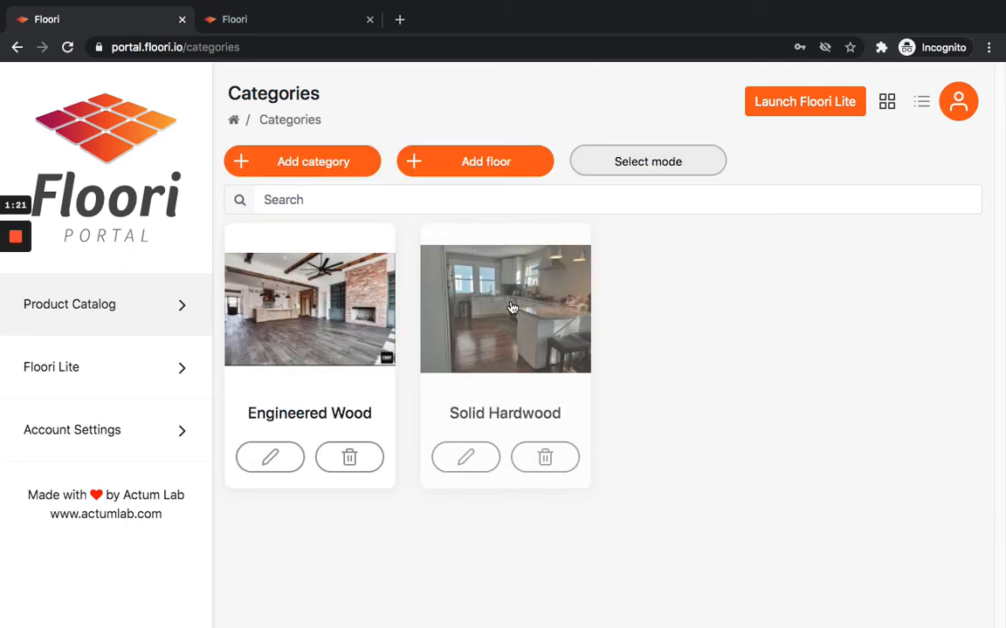
Open the Solid Hardwood category and then its Hickory & Maple subcategory.
{"action": "left_click", "coordinate": [512, 307]}
{"action": "scroll", "coordinate": [362, 352], "scroll_direction": "down", "scroll_amount": 1}
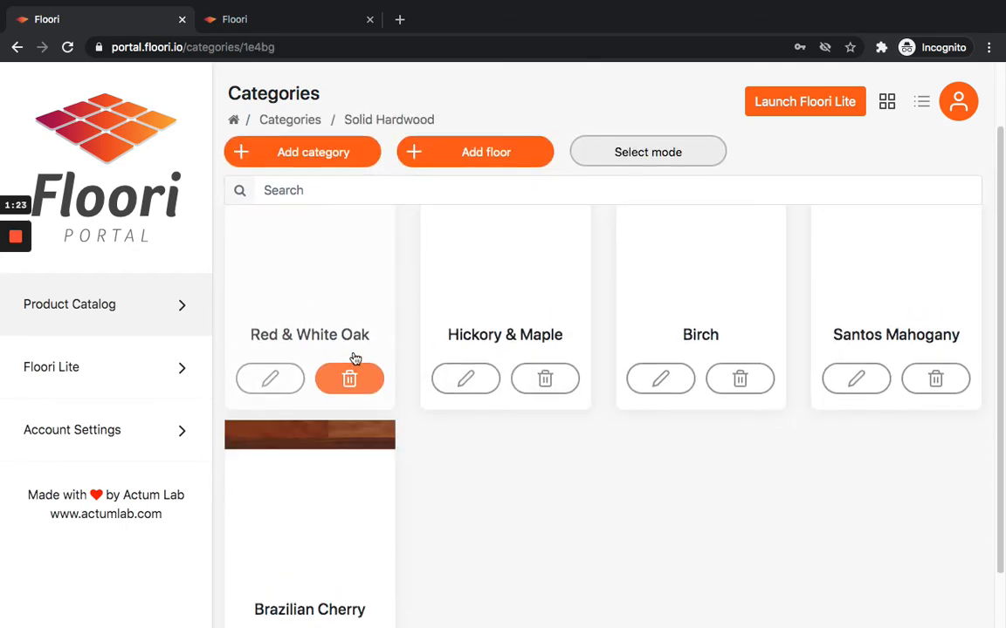
{"action": "scroll", "coordinate": [366, 361], "scroll_direction": "up", "scroll_amount": 1}
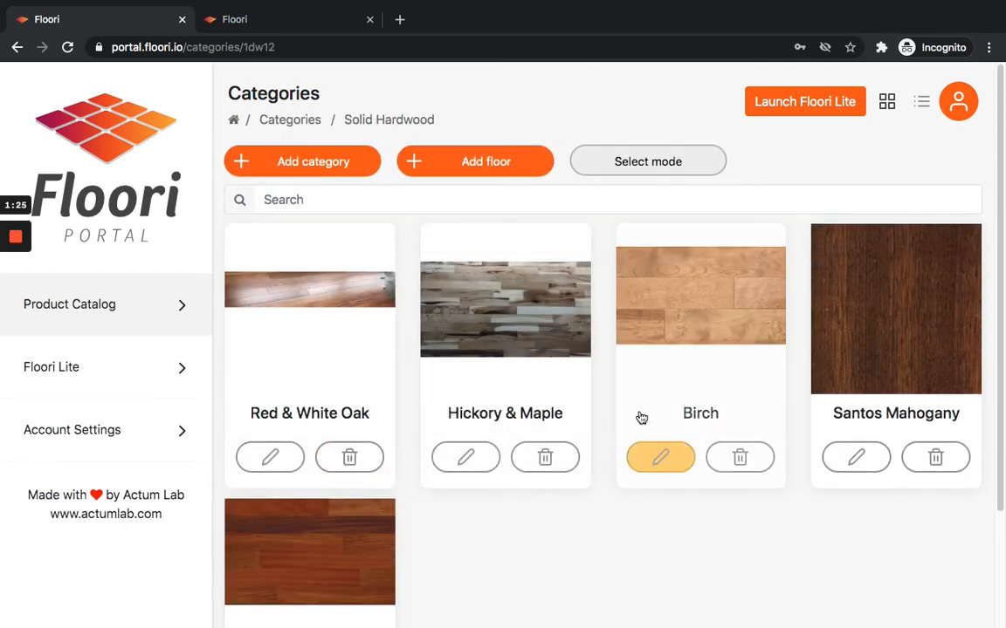
{"action": "left_click", "coordinate": [514, 346]}
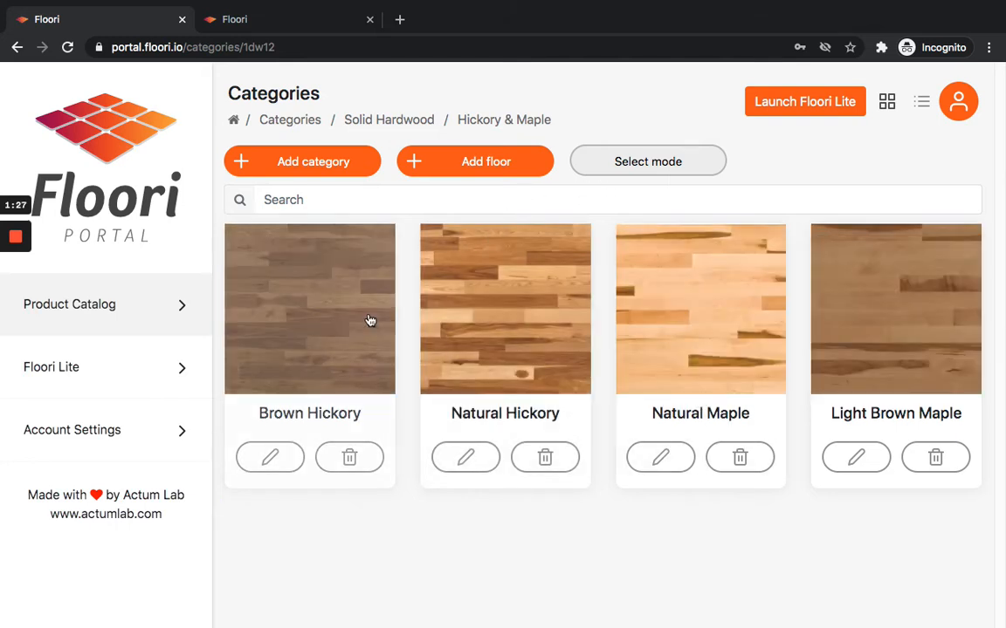
Search the subcategory's floors for hickory, then clear the search.
{"action": "left_click", "coordinate": [349, 199]}
{"action": "type", "text": "h"}
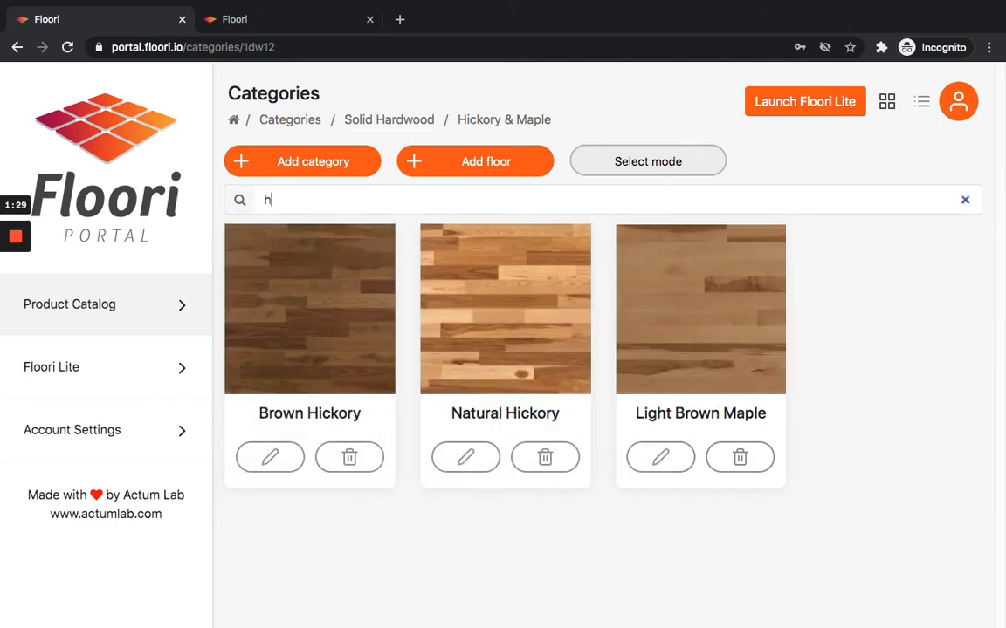
{"action": "type", "text": "ickory"}
{"action": "key", "text": "super+a"}
{"action": "key", "text": "BackSpace"}
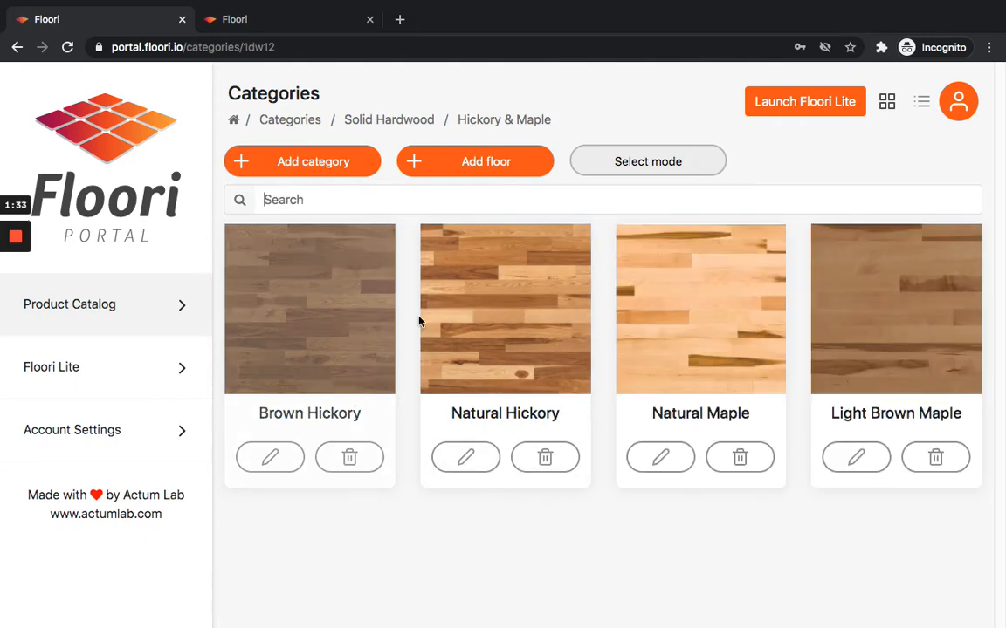
Open the Brown Hickory floor for editing and scroll through its floor details.
{"action": "left_click", "coordinate": [351, 297]}
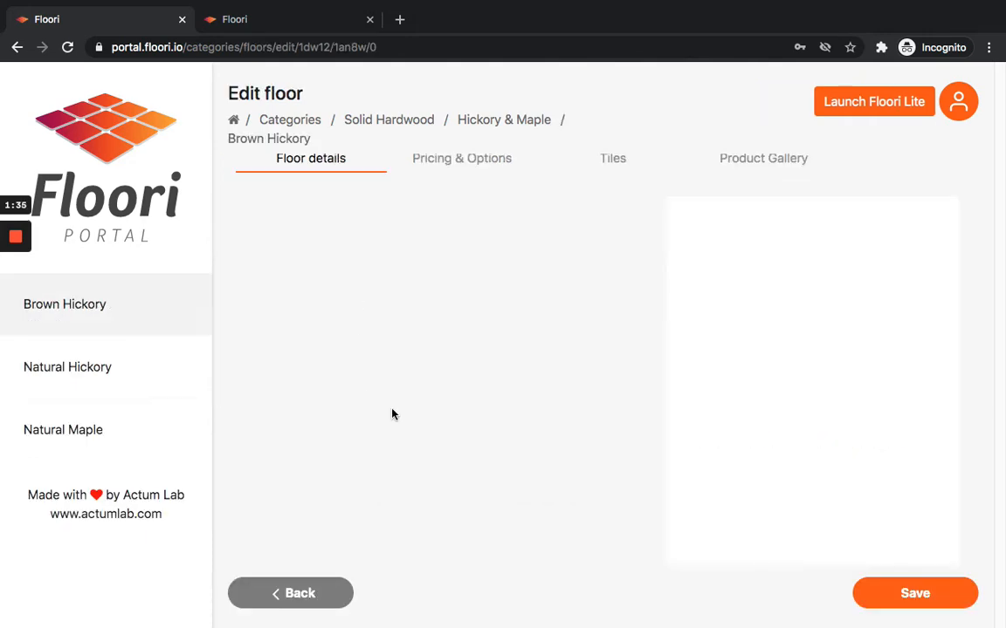
{"action": "scroll", "coordinate": [437, 332], "scroll_direction": "down", "scroll_amount": 2}
{"action": "scroll", "coordinate": [421, 365], "scroll_direction": "up", "scroll_amount": 3}
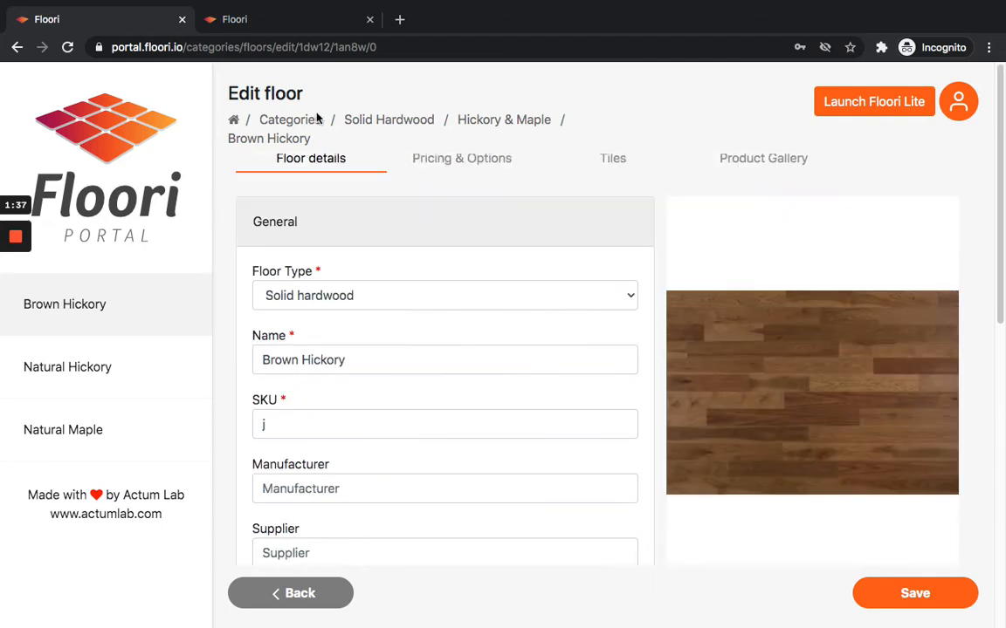
{"action": "scroll", "coordinate": [404, 367], "scroll_direction": "down", "scroll_amount": 10}
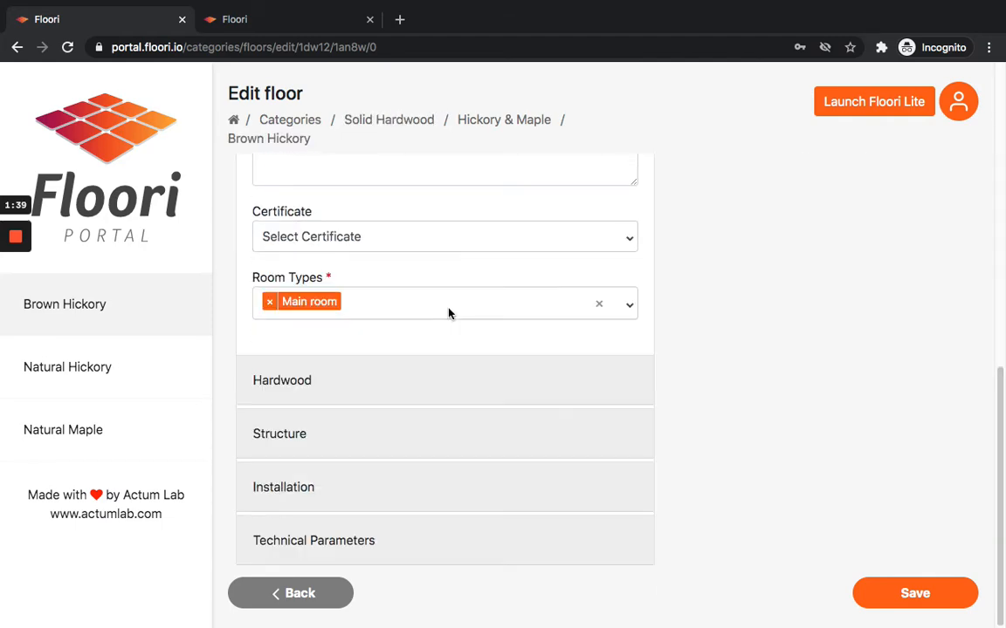
{"action": "scroll", "coordinate": [404, 367], "scroll_direction": "up", "scroll_amount": 10}
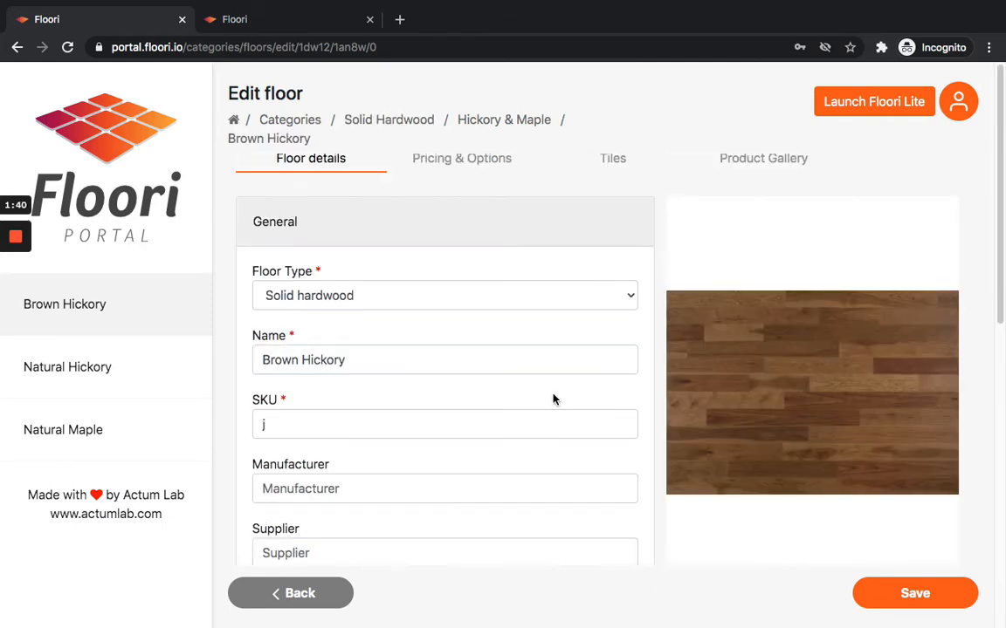
Go back to Solid Hardwood and open the Floori Lite settings page.
{"action": "left_click", "coordinate": [398, 127]}
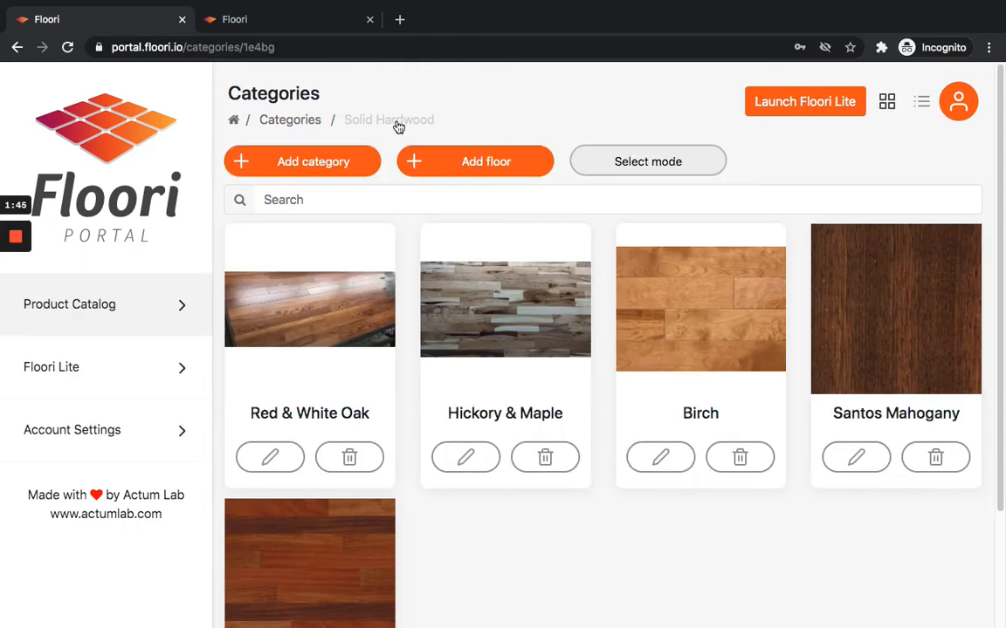
{"action": "left_click", "coordinate": [128, 308]}
{"action": "left_click", "coordinate": [92, 376]}
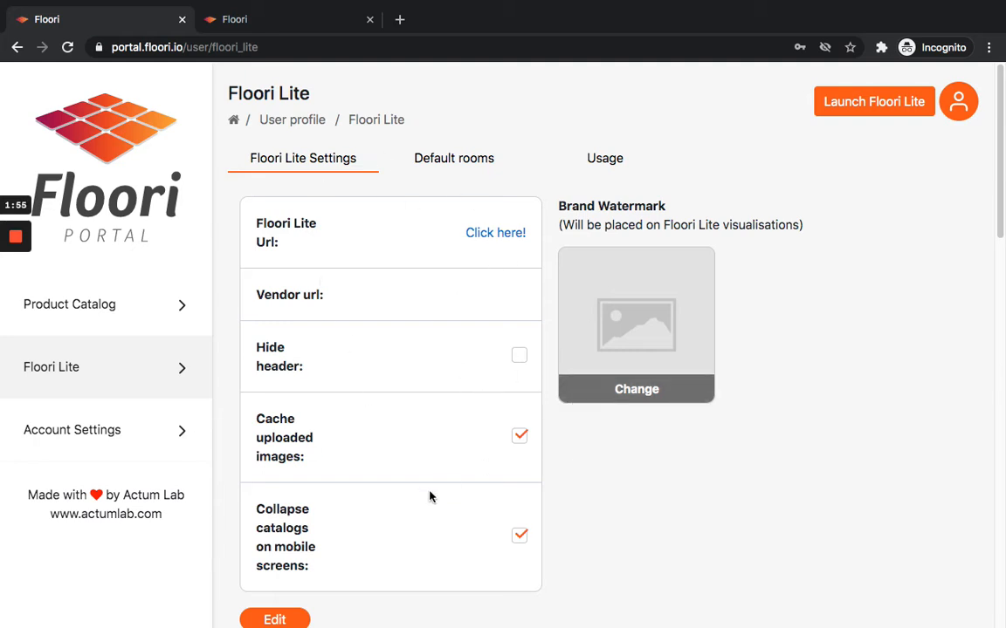
Open the Floori Lite URL in a new tab, inspect its subdomain address, and return to the portal tab.
{"action": "left_click", "coordinate": [504, 237]}
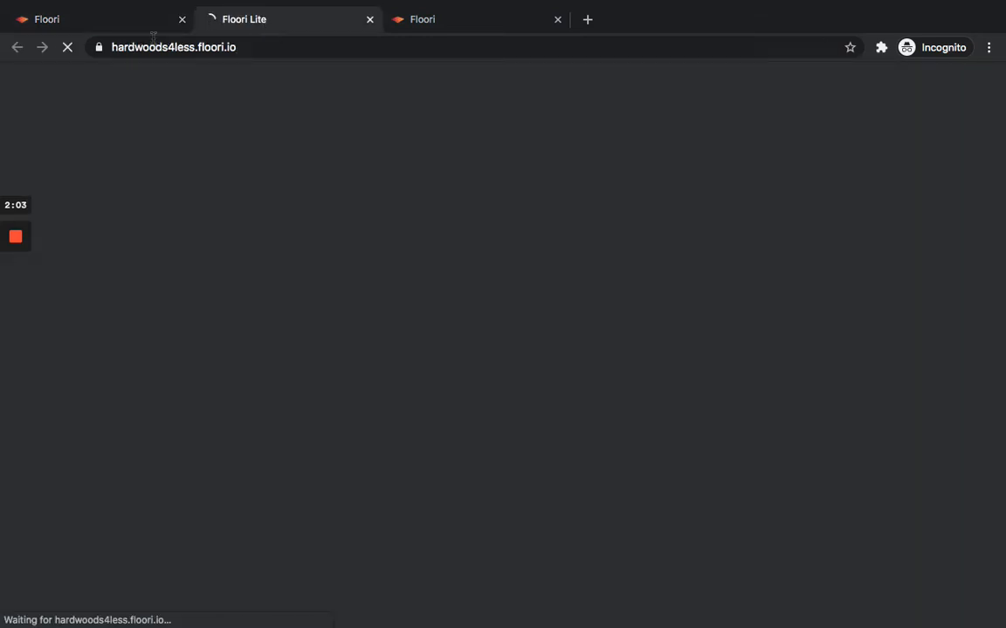
{"action": "left_click", "coordinate": [150, 47]}
{"action": "double_click", "coordinate": [149, 49]}
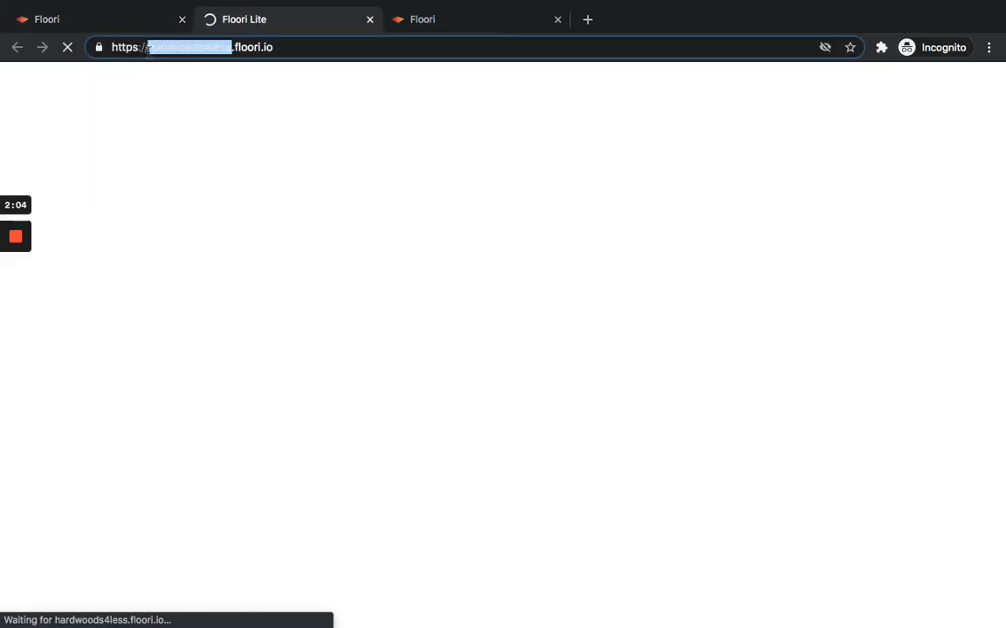
{"action": "left_click", "coordinate": [194, 50]}
{"action": "left_click", "coordinate": [232, 49]}
{"action": "left_click_drag", "start_coordinate": [232, 49], "coordinate": [157, 48]}
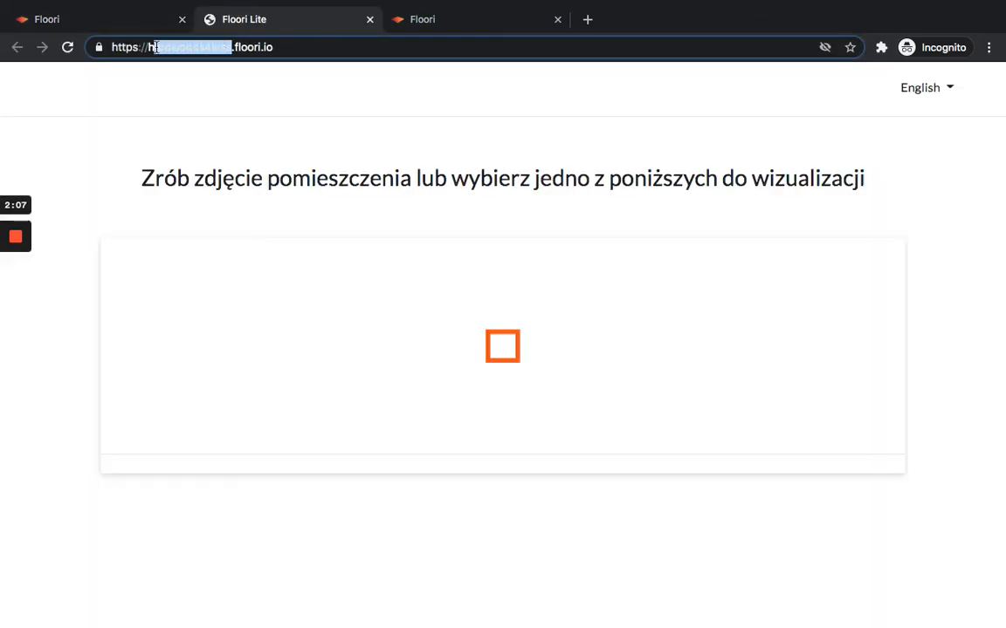
{"action": "left_click", "coordinate": [141, 23]}
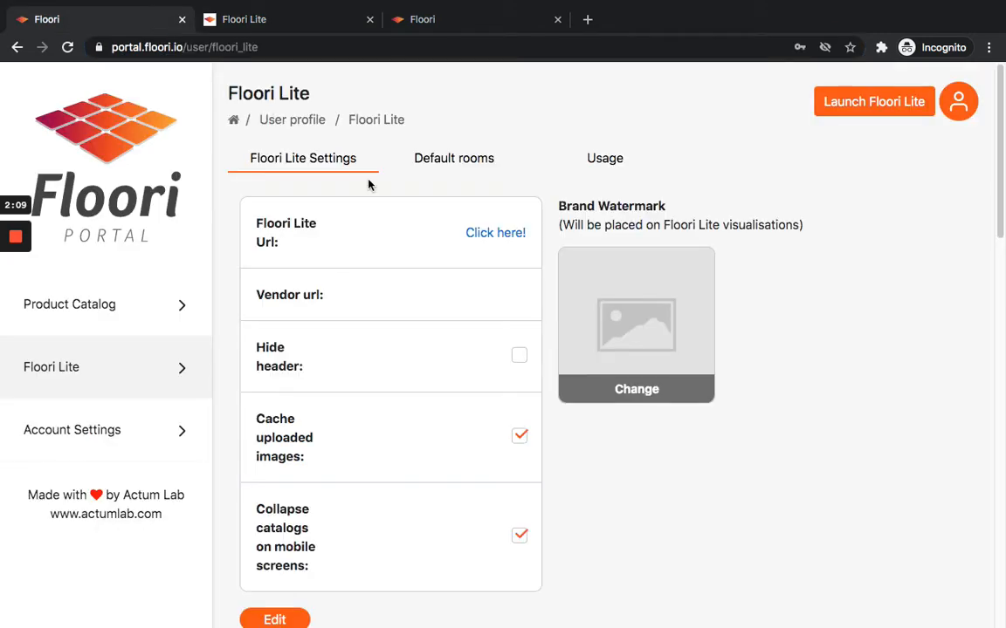
Open Account Settings to review the account details.
{"action": "scroll", "coordinate": [498, 272], "scroll_direction": "down", "scroll_amount": 1}
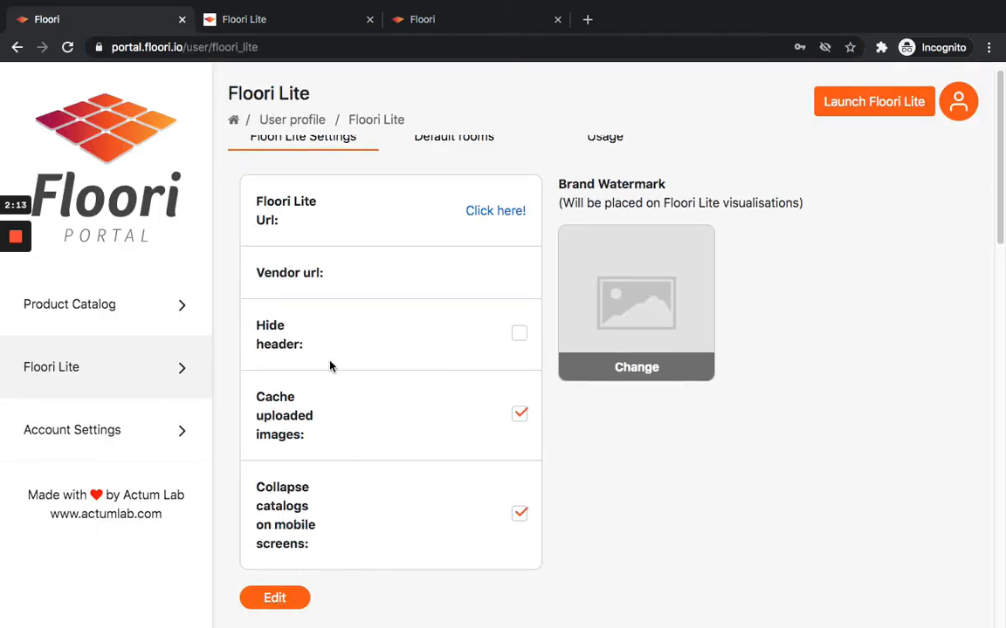
{"action": "left_click", "coordinate": [124, 436]}
{"action": "scroll", "coordinate": [471, 409], "scroll_direction": "down", "scroll_amount": 2}
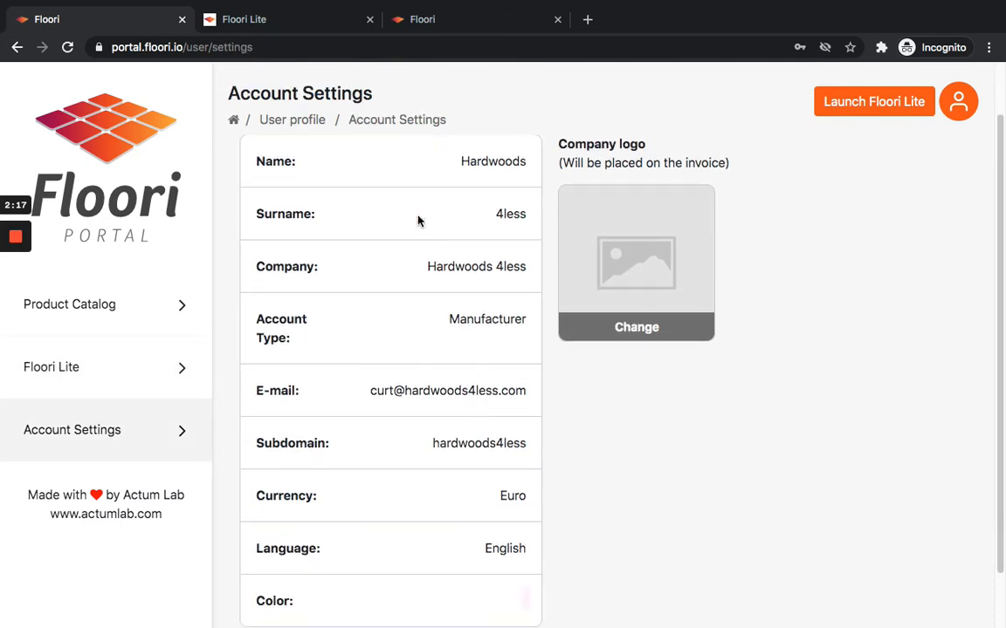
Review the account details and the Billing & Delivery Info tab, then return to Account details.
{"action": "scroll", "coordinate": [487, 407], "scroll_direction": "down", "scroll_amount": 3}
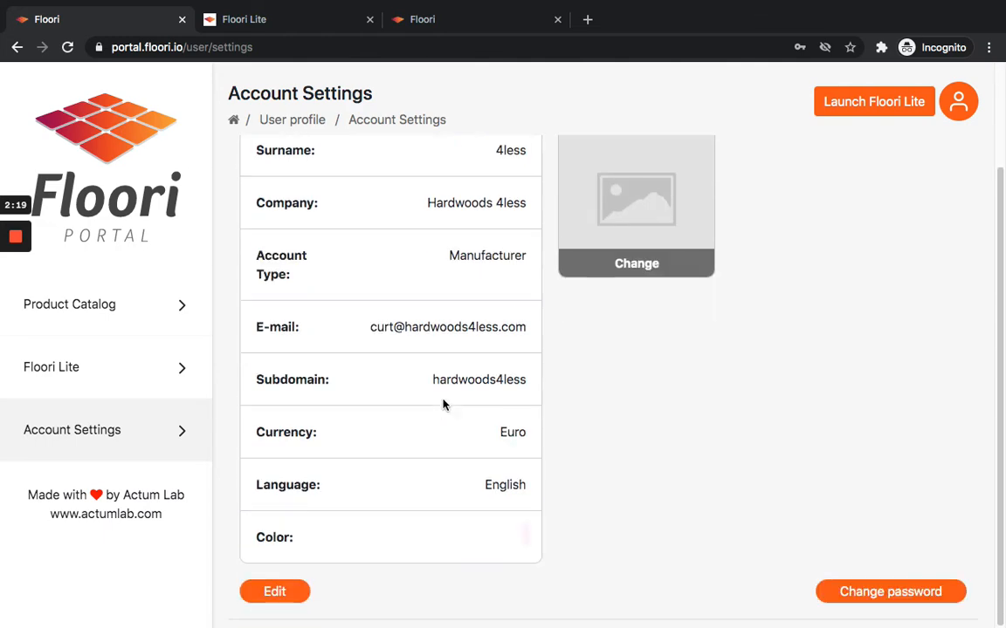
{"action": "scroll", "coordinate": [394, 359], "scroll_direction": "up", "scroll_amount": 3}
{"action": "left_click", "coordinate": [453, 160]}
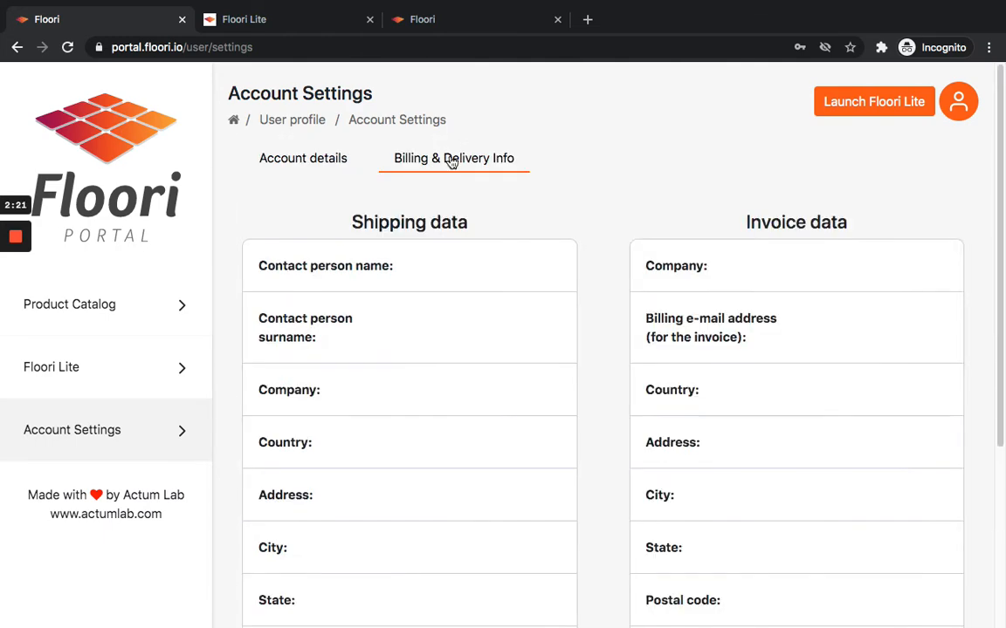
{"action": "scroll", "coordinate": [814, 296], "scroll_direction": "down", "scroll_amount": 2}
{"action": "scroll", "coordinate": [742, 305], "scroll_direction": "up", "scroll_amount": 2}
{"action": "left_click", "coordinate": [264, 150]}
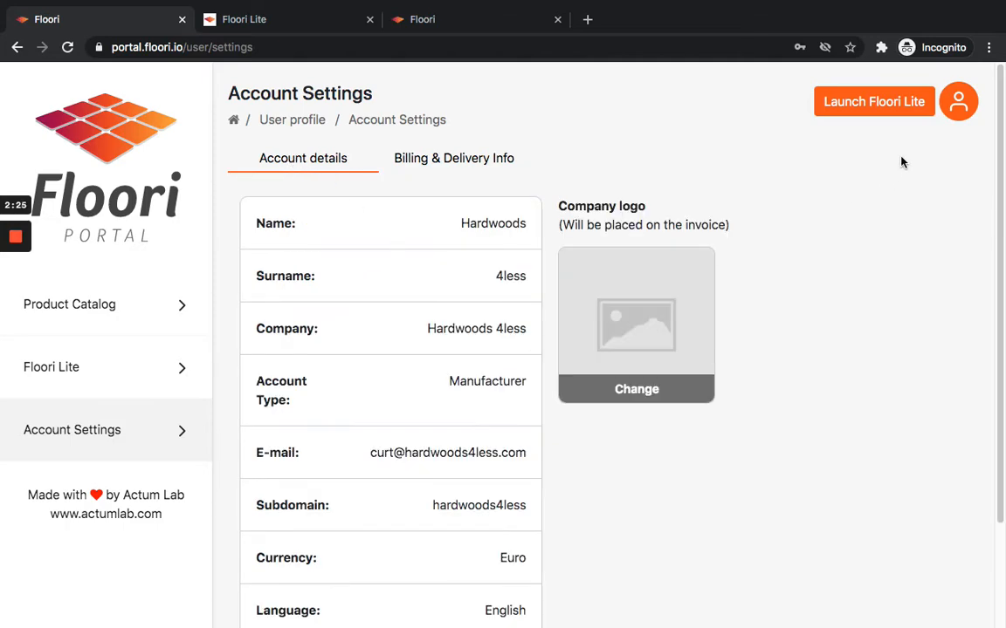
Open the Product Catalog and back out of a started Add category form to the categories list.
{"action": "left_click", "coordinate": [112, 307]}
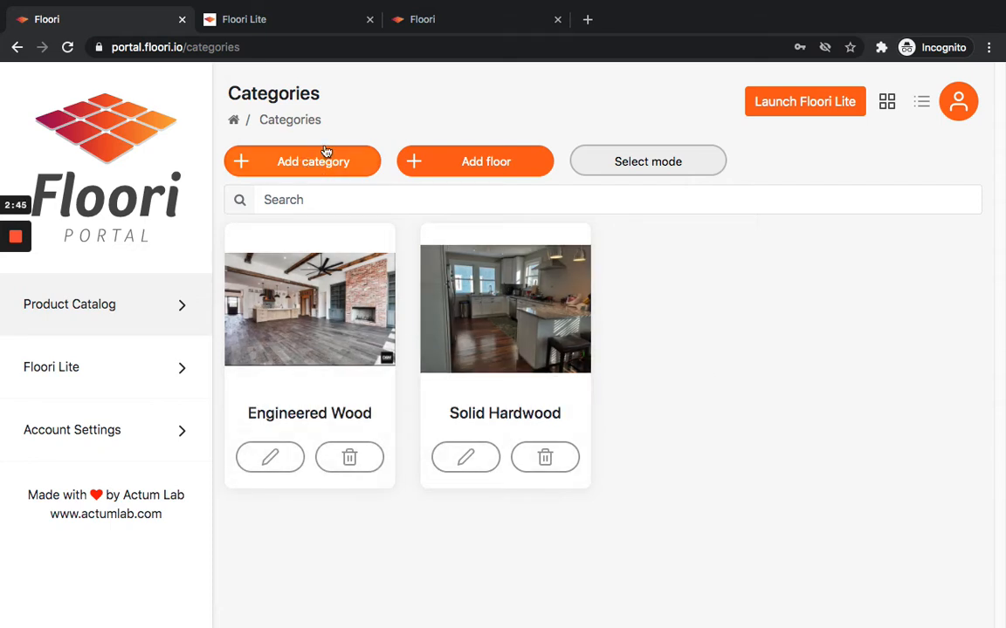
{"action": "left_click", "coordinate": [301, 158]}
{"action": "left_click", "coordinate": [426, 201]}
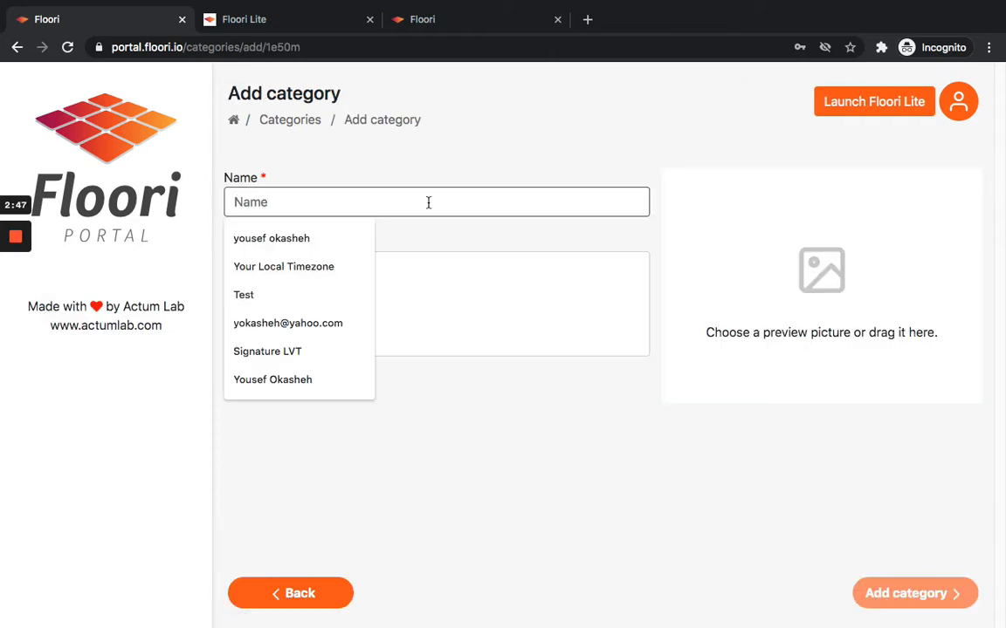
{"action": "left_click", "coordinate": [284, 122]}
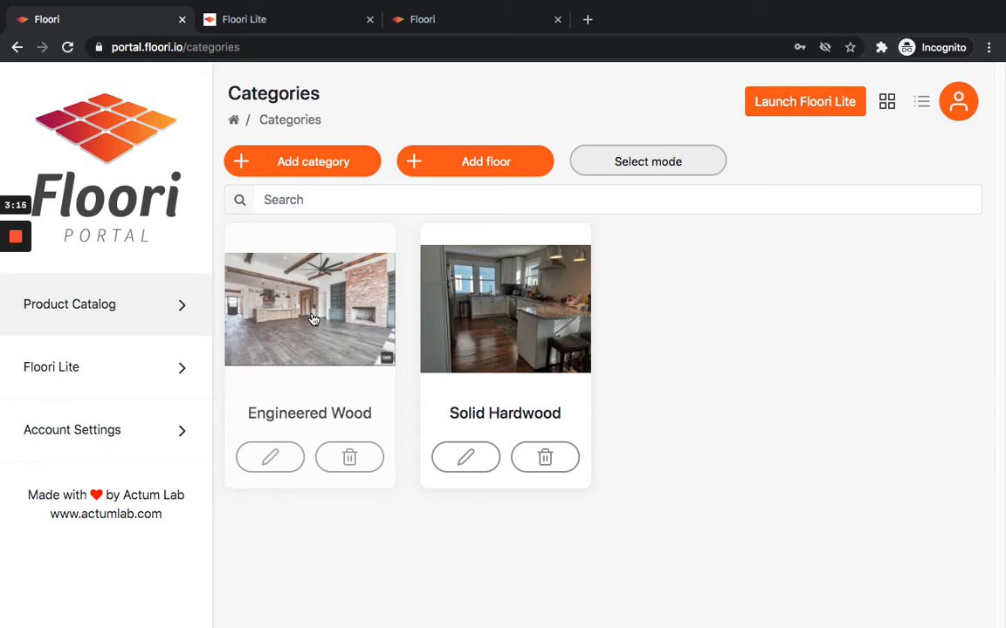
Start a new category and name it LVT/LVP.
{"action": "left_click", "coordinate": [307, 164]}
{"action": "left_click", "coordinate": [304, 203]}
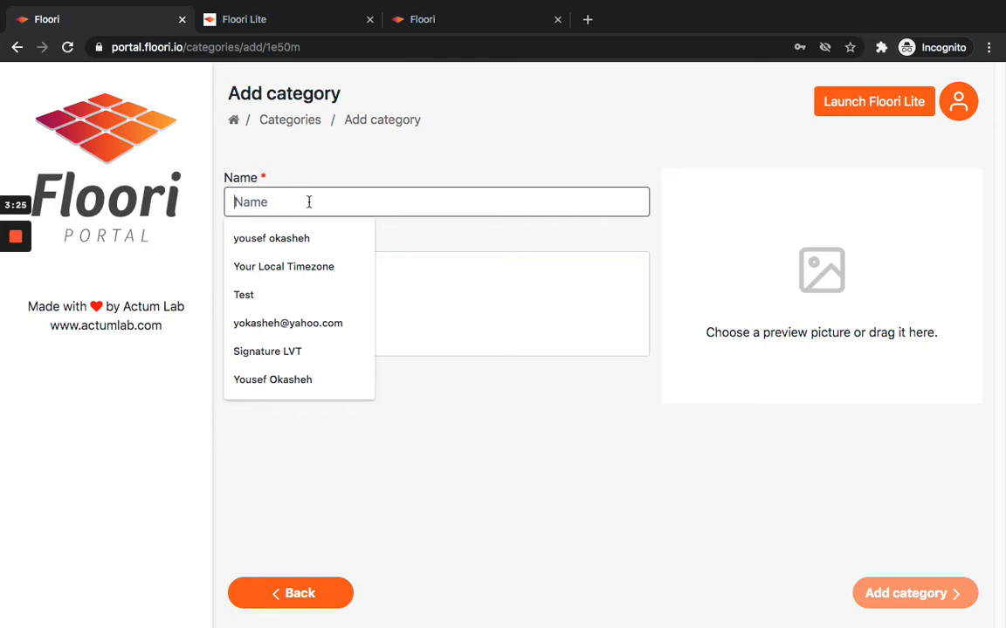
{"action": "type", "text": "LVT/LVP"}
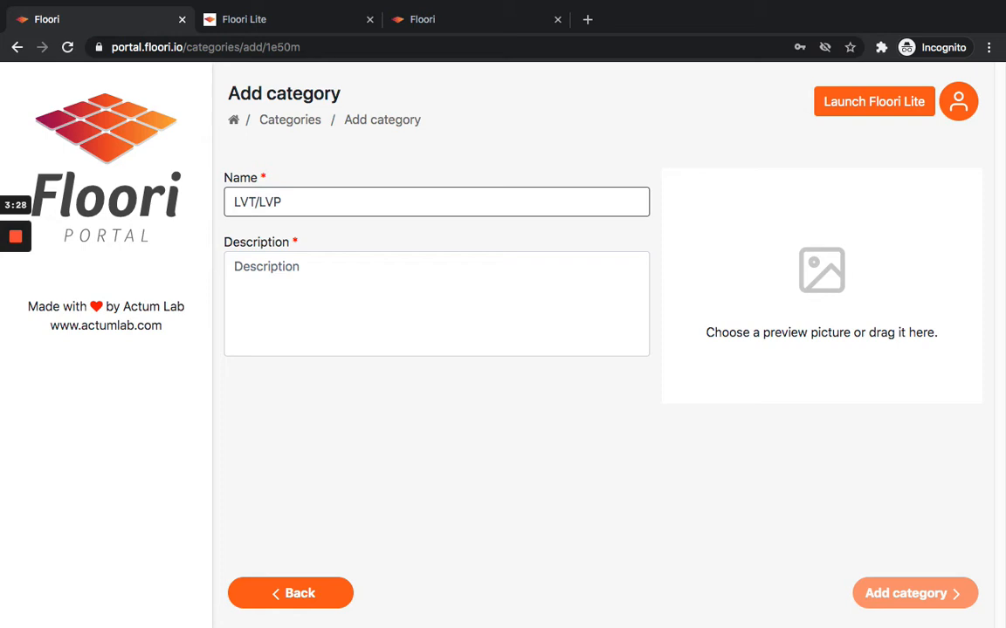
Enter the category description LVT/LVP for Hardwoods4less.
{"action": "left_click", "coordinate": [407, 267]}
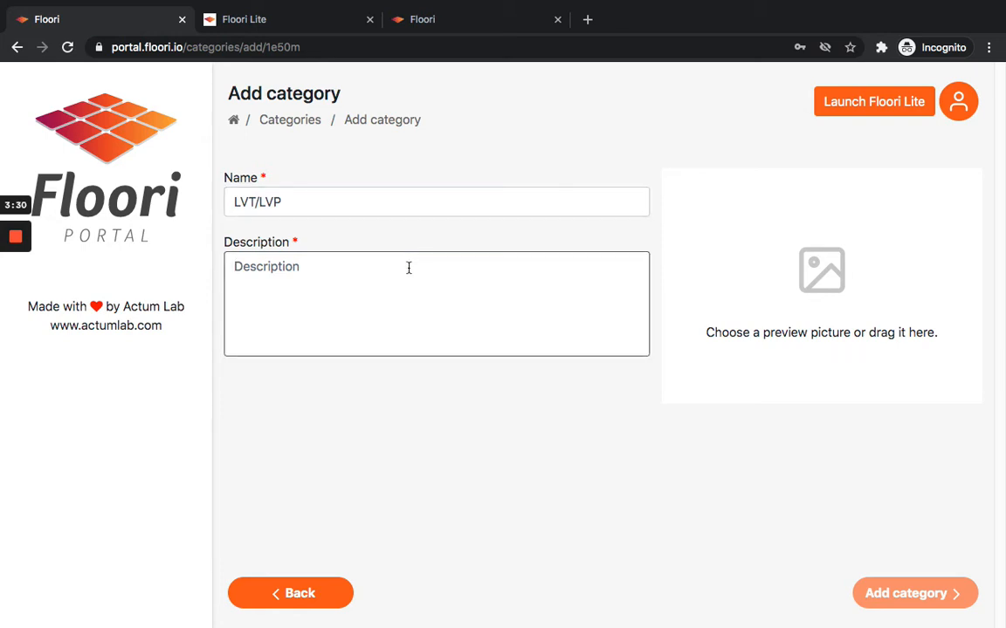
{"action": "type", "text": "a"}
{"action": "key", "text": "BackSpace"}
{"action": "type", "text": "LV"}
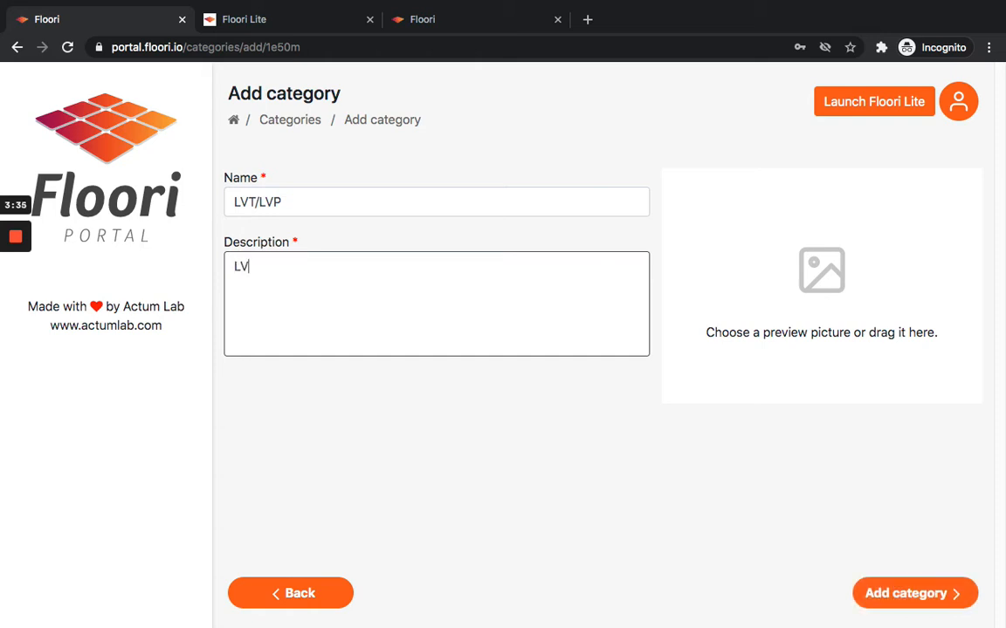
{"action": "type", "text": "T/LVP for HArd"}
{"action": "key", "text": "BackSpace"}
{"action": "key", "text": "BackSpace"}
{"action": "key", "text": "BackSpace"}
{"action": "type", "text": "a"}
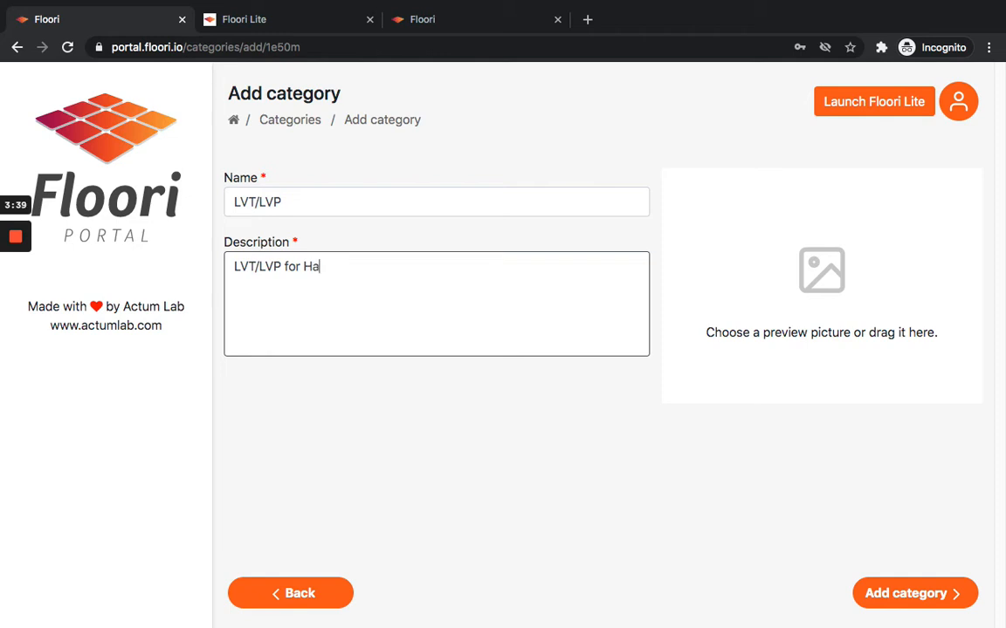
{"action": "type", "text": "rdwoods4less"}
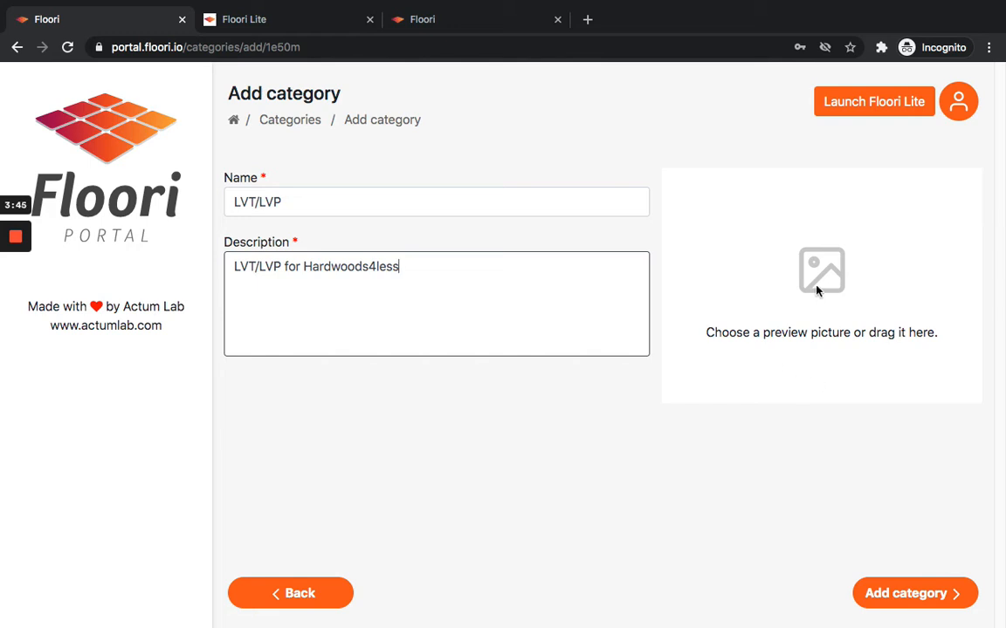
{"action": "mouse_move", "coordinate": [6, 236]}
{"action": "left_click", "coordinate": [15, 301]}
{"action": "left_click", "coordinate": [15, 302]}
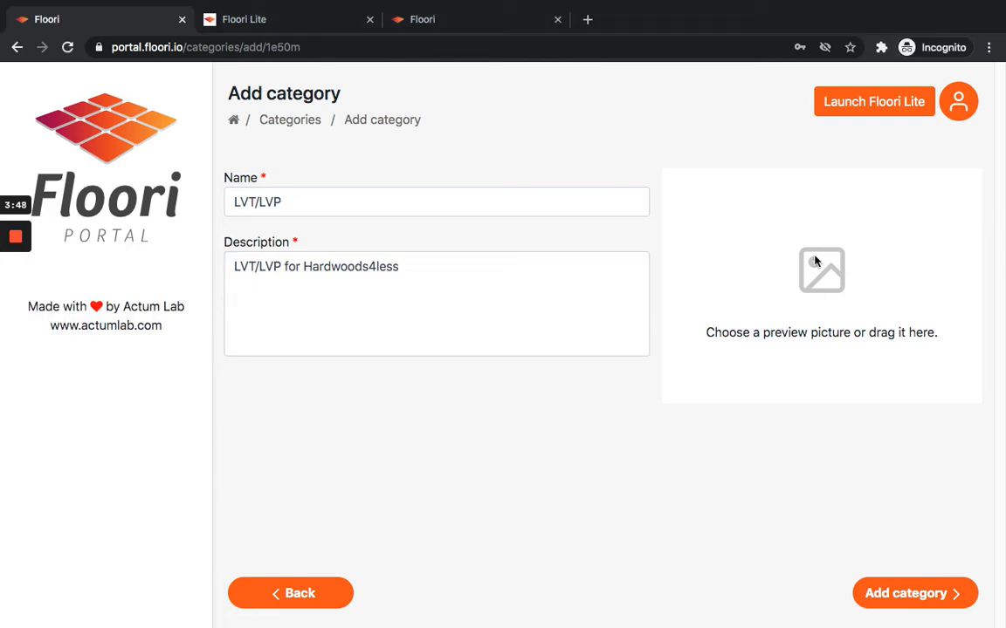
Choose the CoreLuxe-Sandbri…oring.jpg image from the Category Logos folder as preview picture and add the category.
{"action": "left_click", "coordinate": [810, 315]}
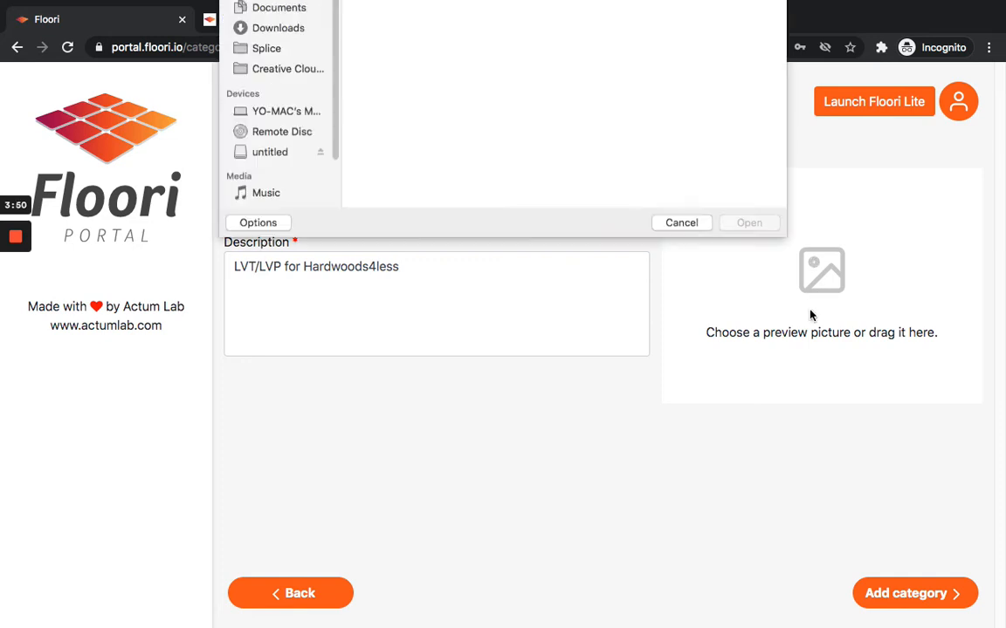
{"action": "left_click", "coordinate": [277, 100]}
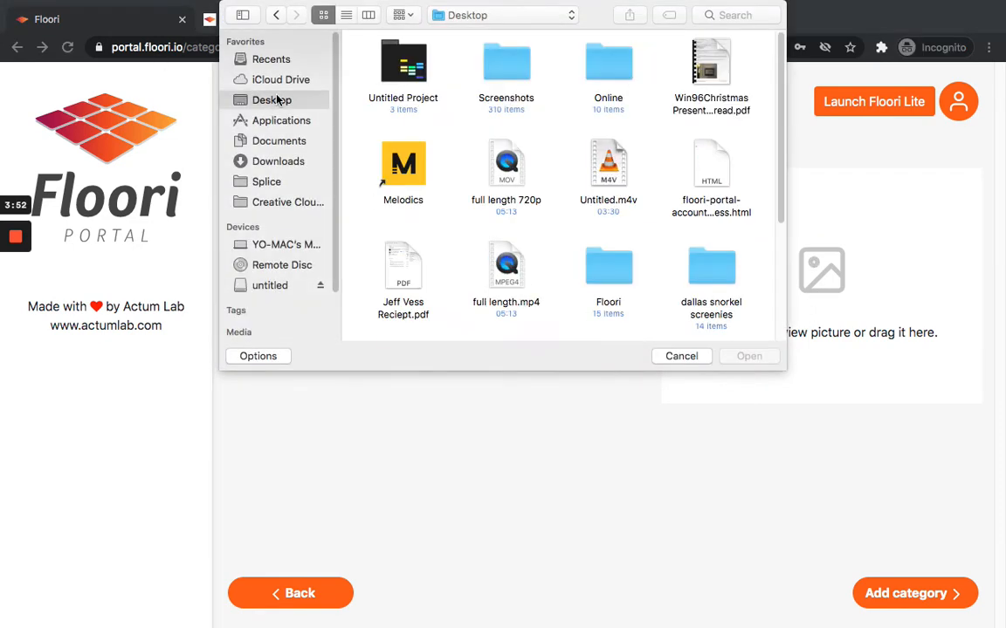
{"action": "double_click", "coordinate": [611, 70]}
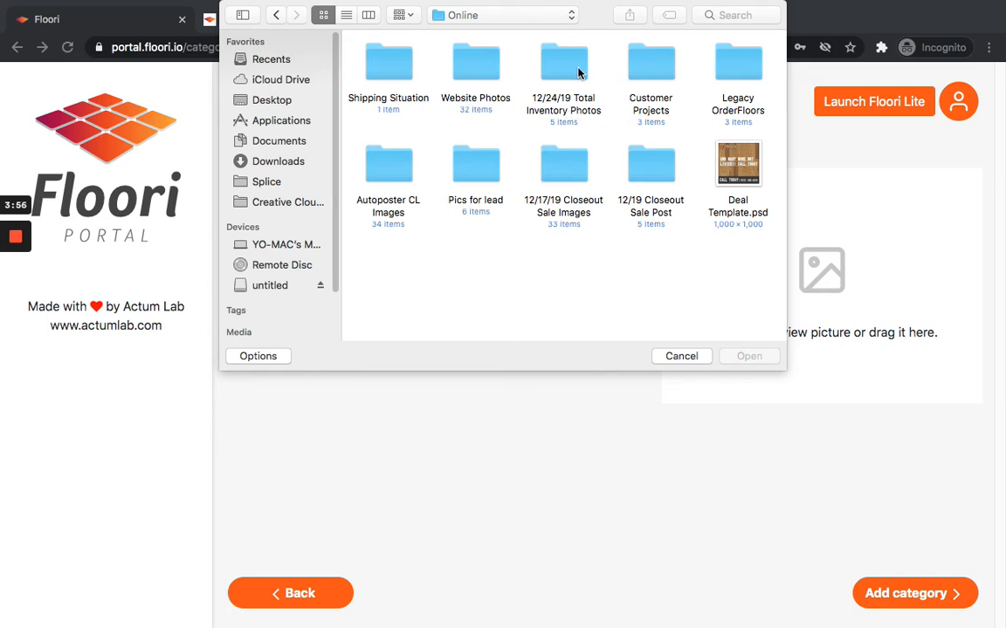
{"action": "left_click", "coordinate": [271, 101]}
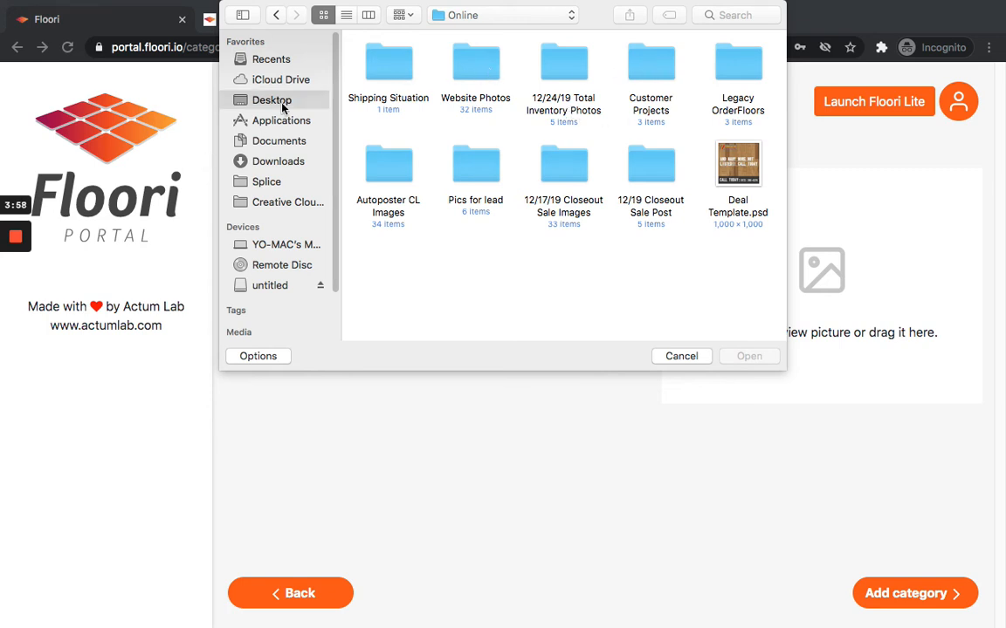
{"action": "scroll", "coordinate": [614, 290], "scroll_direction": "down", "scroll_amount": 1}
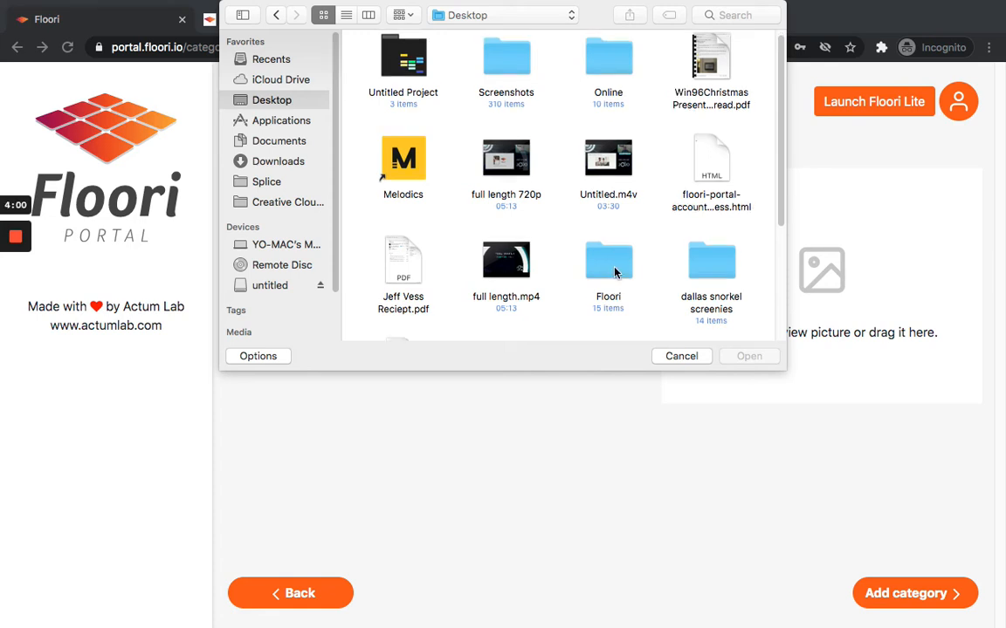
{"action": "double_click", "coordinate": [613, 273]}
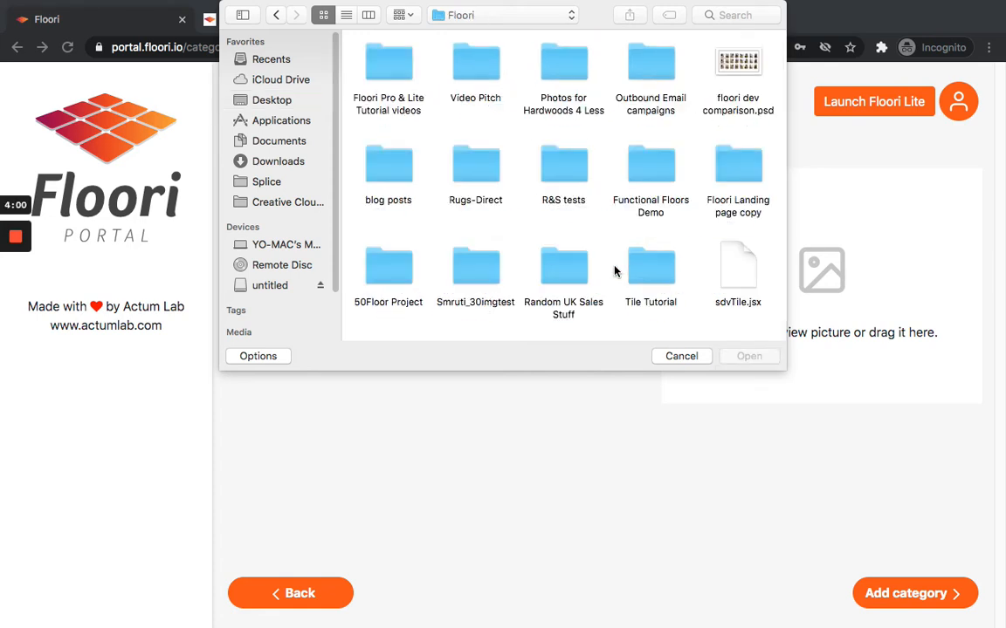
{"action": "double_click", "coordinate": [393, 75]}
{"action": "double_click", "coordinate": [391, 61]}
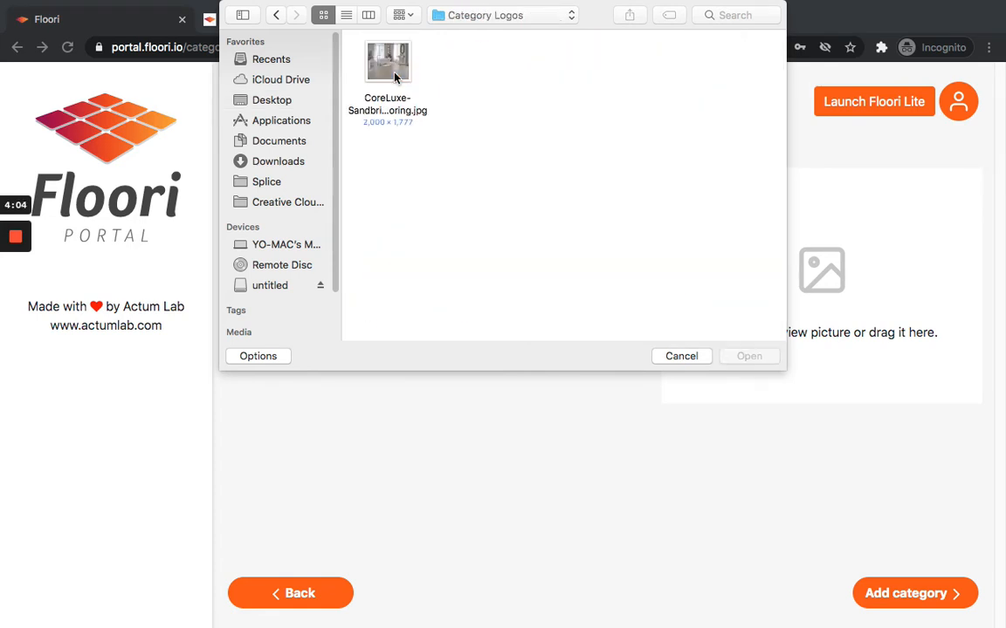
{"action": "left_click", "coordinate": [387, 62]}
{"action": "left_click", "coordinate": [748, 358]}
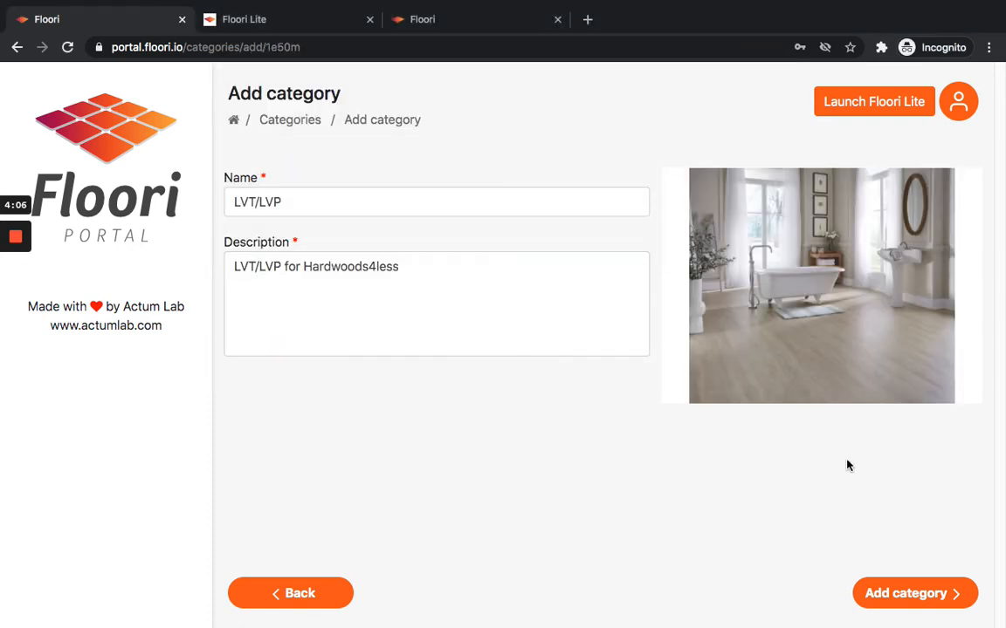
{"action": "left_click", "coordinate": [907, 597]}
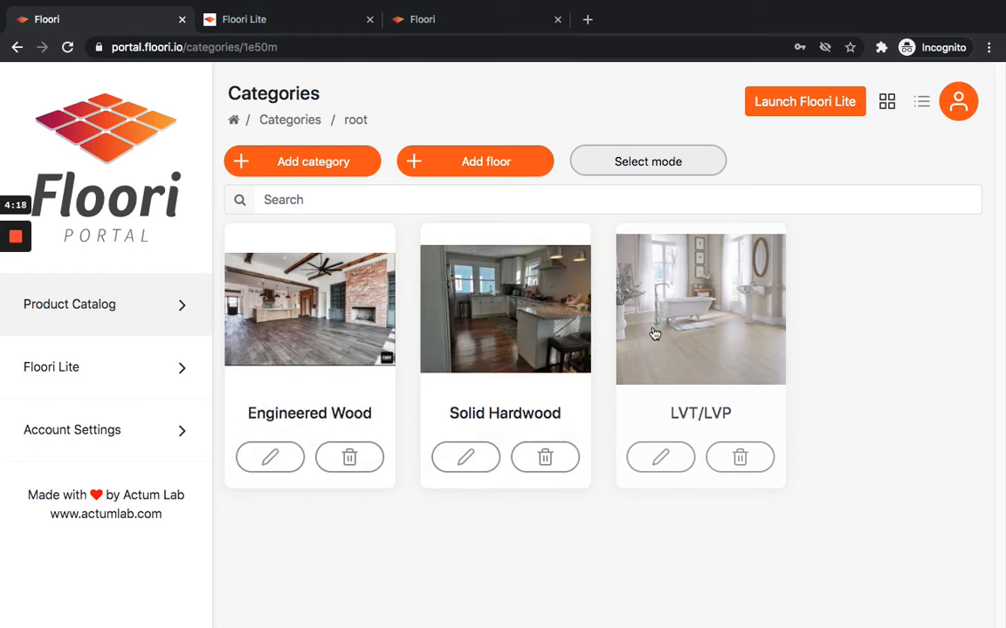
Open the new LVT/LVP category.
{"action": "left_click", "coordinate": [676, 294]}
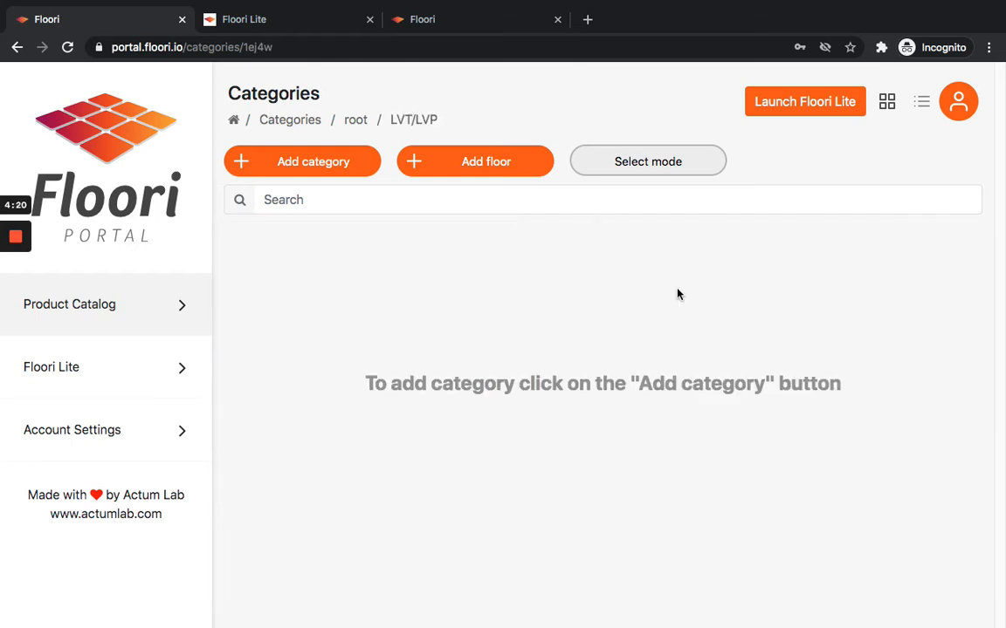
{"action": "triple_click", "coordinate": [456, 382]}
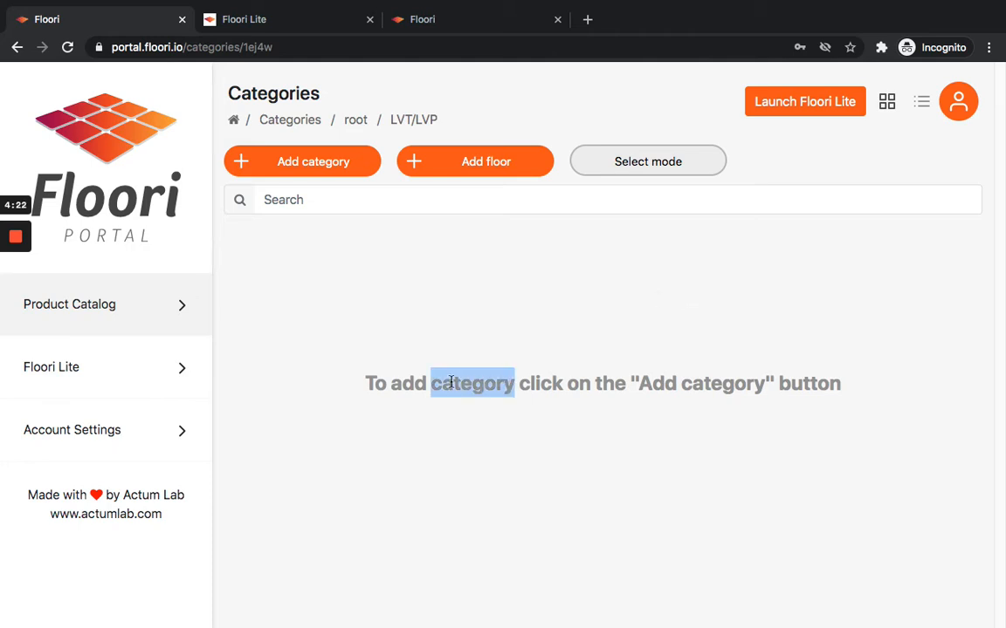
{"action": "left_click", "coordinate": [657, 392]}
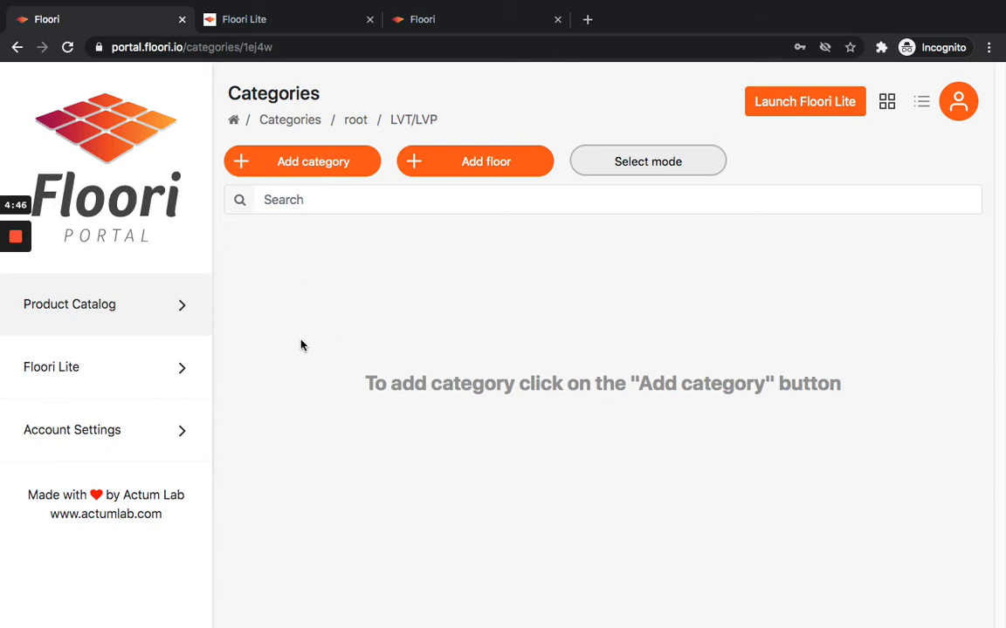
Start adding a floor to LVT/LVP and set its floor type to LVT/Vinyl.
{"action": "left_click", "coordinate": [484, 163]}
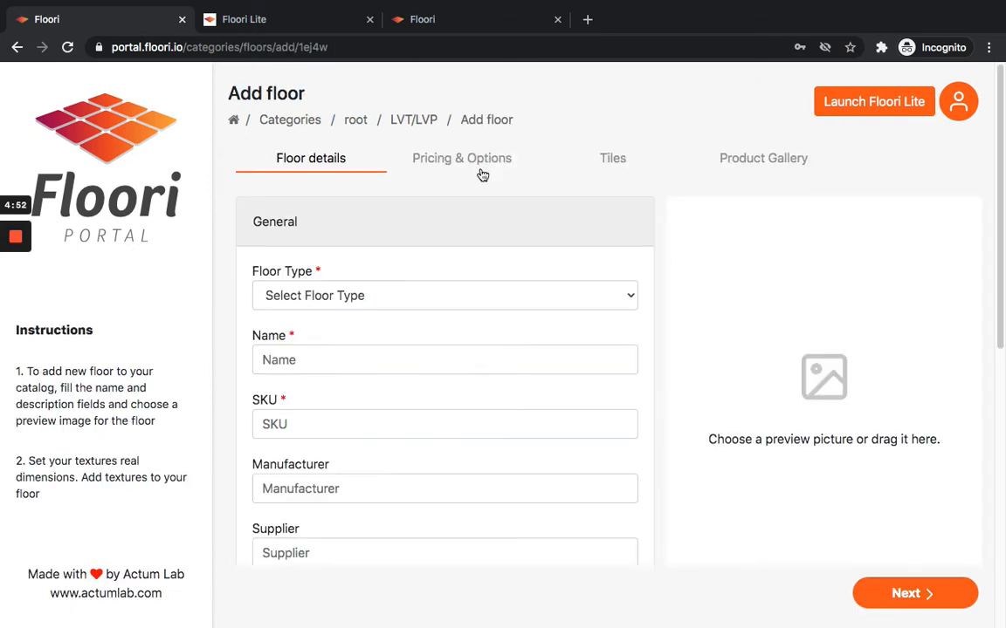
{"action": "scroll", "coordinate": [430, 277], "scroll_direction": "down", "scroll_amount": 1}
{"action": "scroll", "coordinate": [430, 276], "scroll_direction": "down", "scroll_amount": 2}
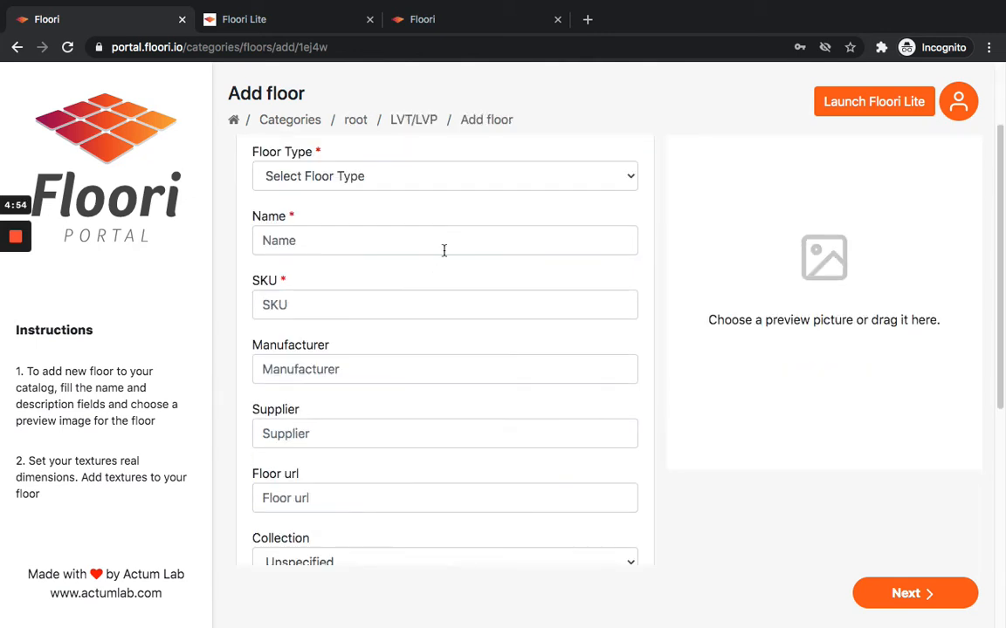
{"action": "left_click", "coordinate": [453, 198]}
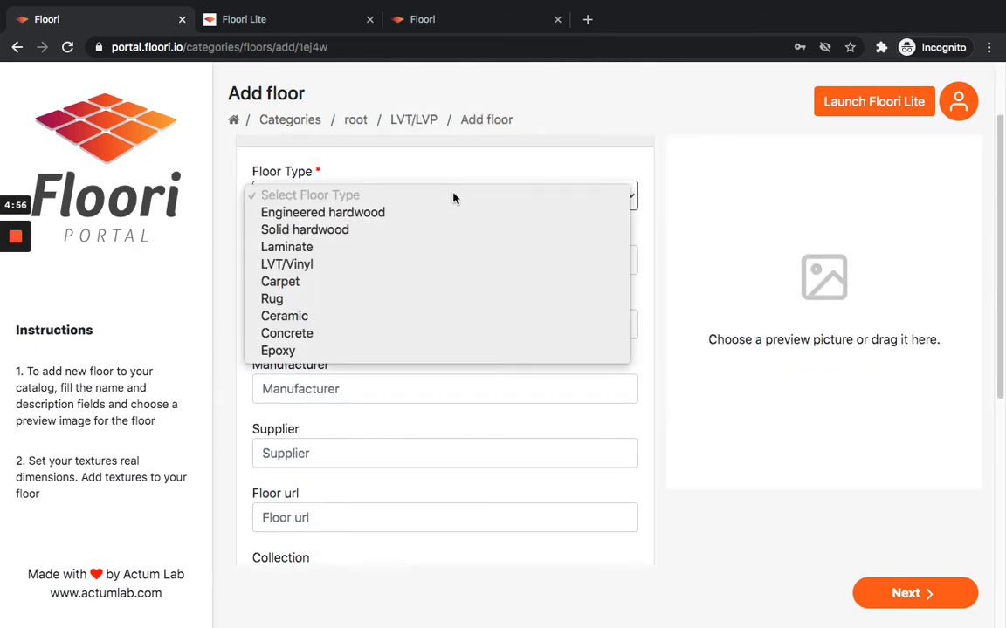
{"action": "left_click", "coordinate": [397, 267]}
{"action": "left_click", "coordinate": [399, 263]}
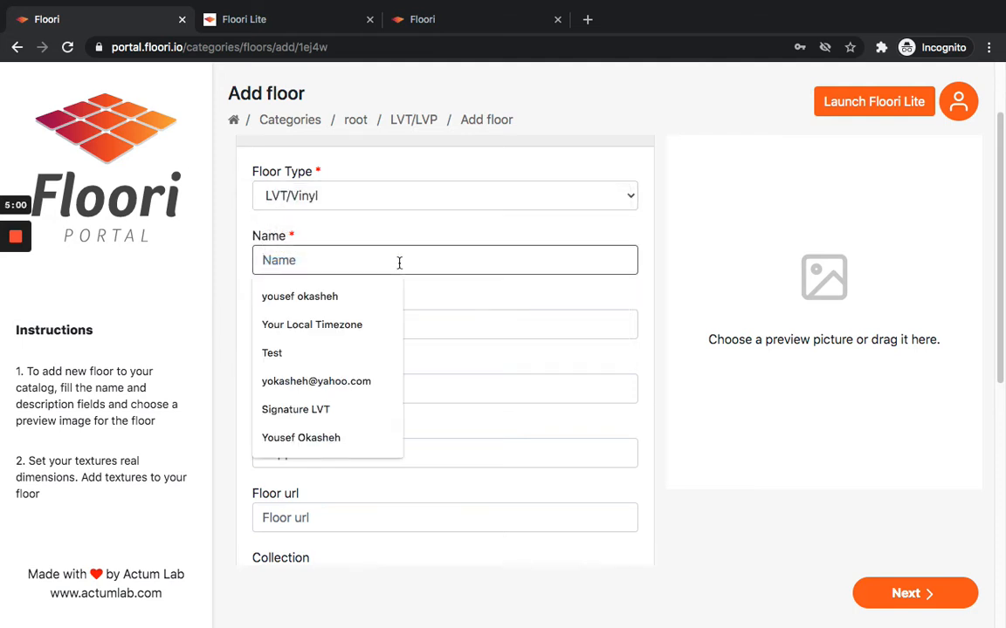
Name the floor Champagne Sienna with SKU 1231132 and scroll through the remaining floor detail fields.
{"action": "type", "text": "Champagne"}
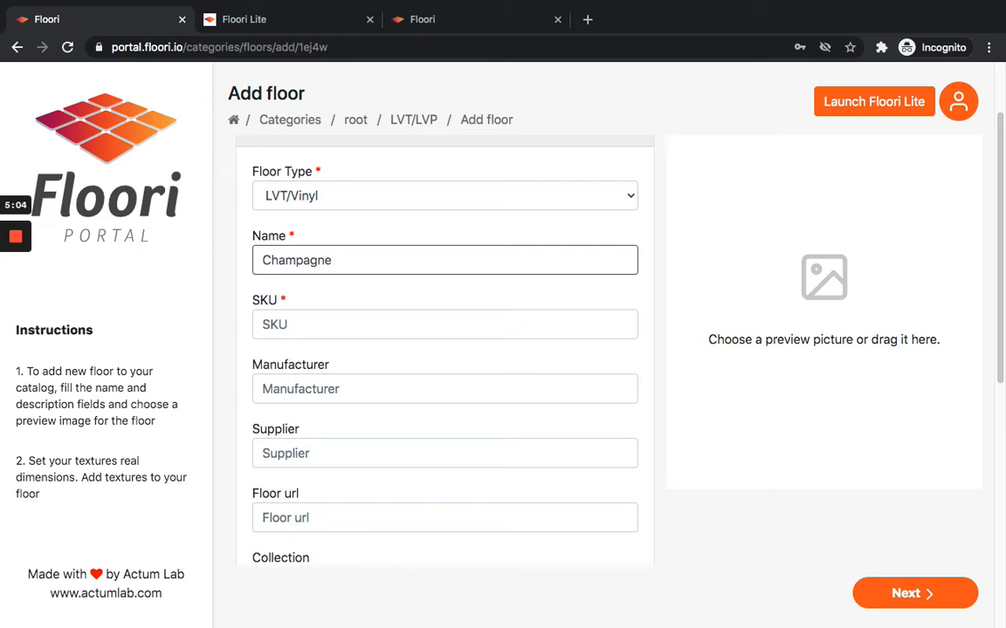
{"action": "type", "text": " Sienna"}
{"action": "type", "text": "1231132"}
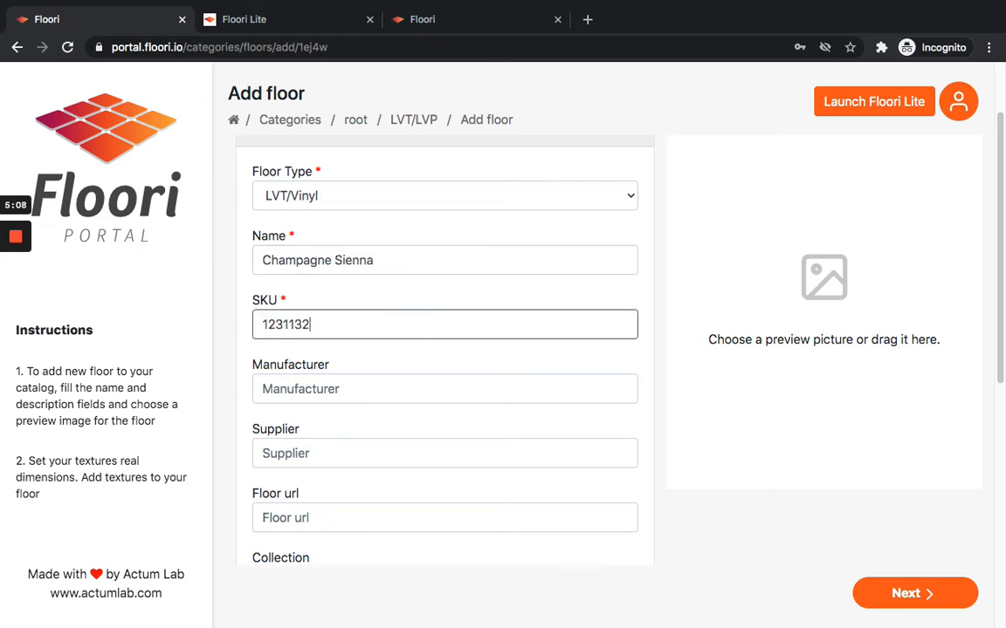
{"action": "scroll", "coordinate": [422, 314], "scroll_direction": "down", "scroll_amount": 1}
{"action": "scroll", "coordinate": [419, 314], "scroll_direction": "down", "scroll_amount": 3}
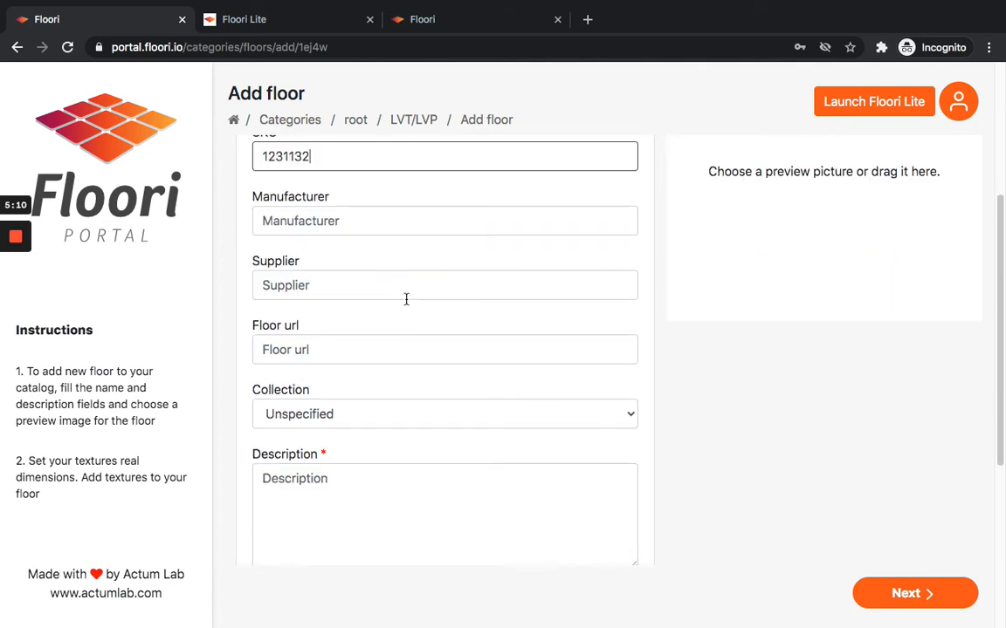
{"action": "scroll", "coordinate": [406, 300], "scroll_direction": "down", "scroll_amount": 8}
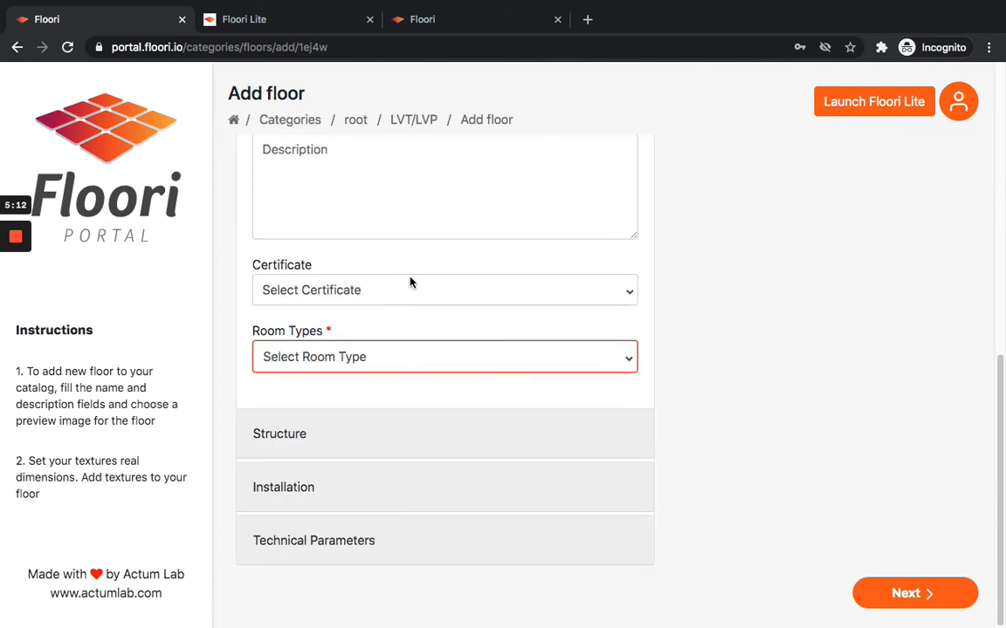
{"action": "scroll", "coordinate": [381, 509], "scroll_direction": "up", "scroll_amount": 15}
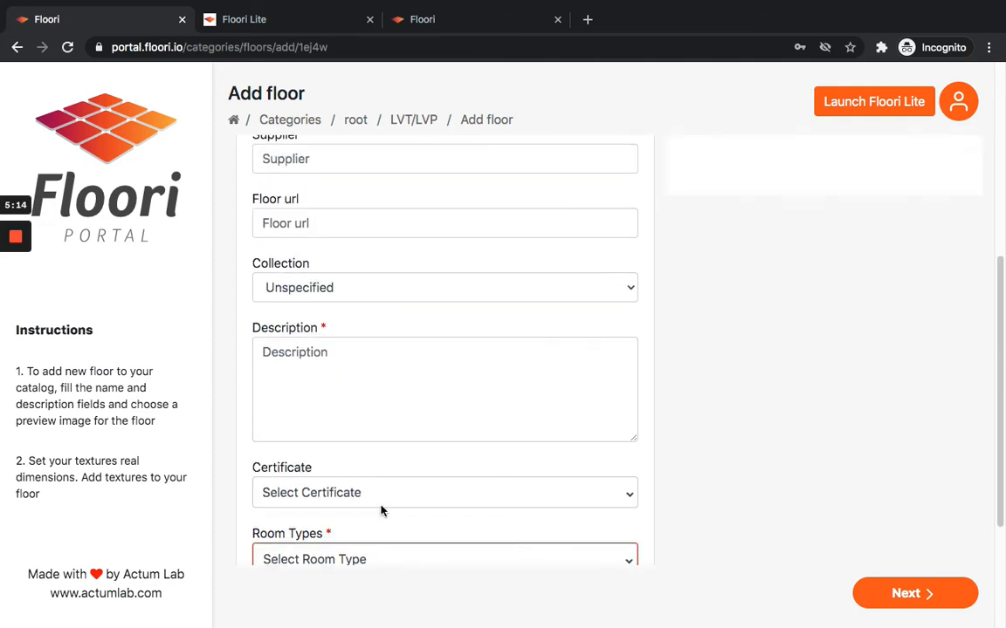
{"action": "scroll", "coordinate": [408, 295], "scroll_direction": "down", "scroll_amount": 1}
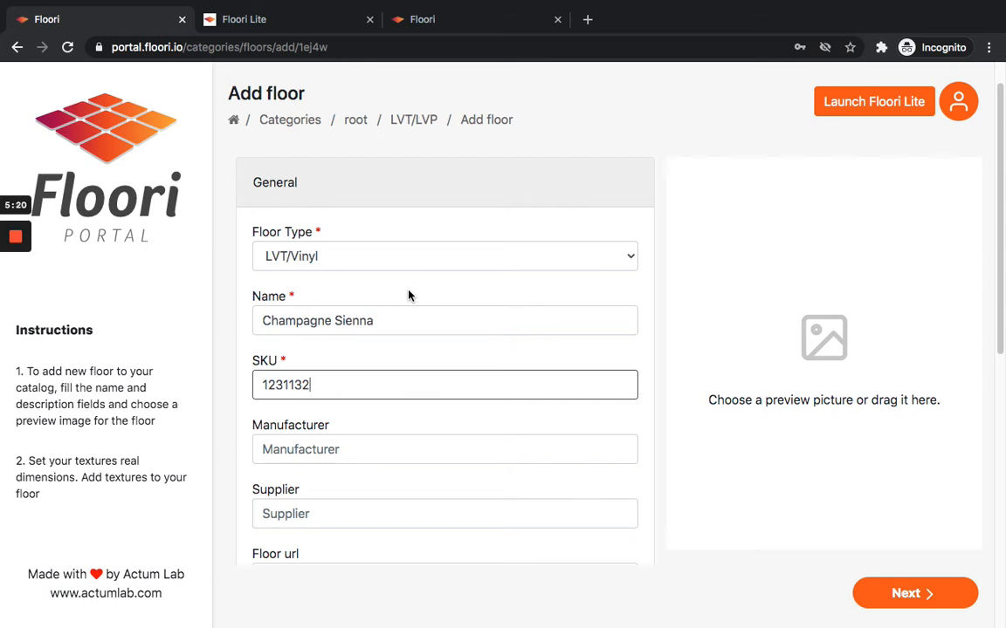
Enter Champagne Sienna as the floor's description.
{"action": "scroll", "coordinate": [407, 295], "scroll_direction": "down", "scroll_amount": 2}
{"action": "scroll", "coordinate": [410, 294], "scroll_direction": "down", "scroll_amount": 4}
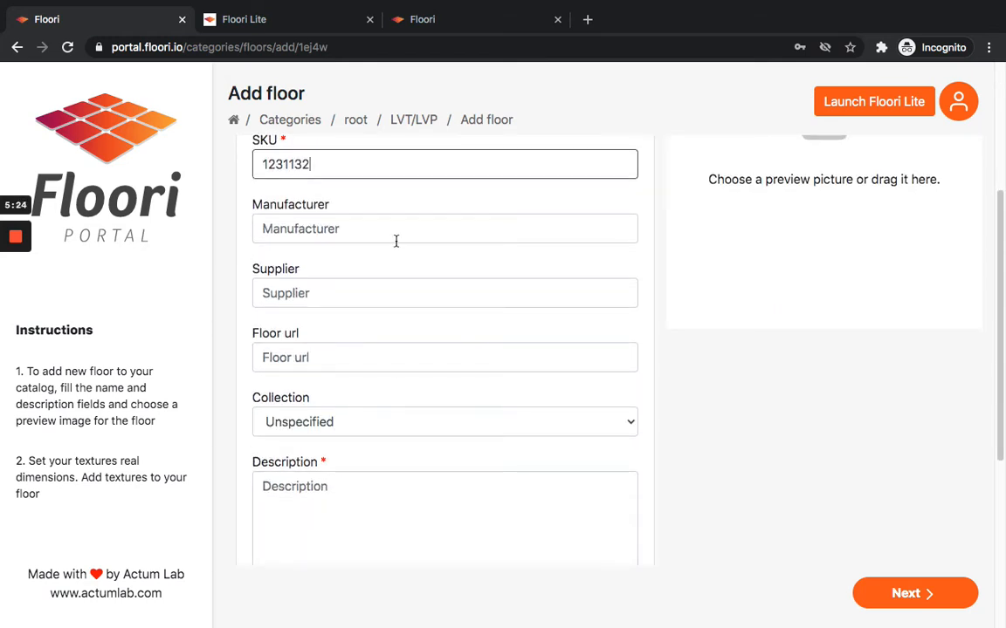
{"action": "scroll", "coordinate": [394, 253], "scroll_direction": "down", "scroll_amount": 1}
{"action": "scroll", "coordinate": [395, 259], "scroll_direction": "down", "scroll_amount": 3}
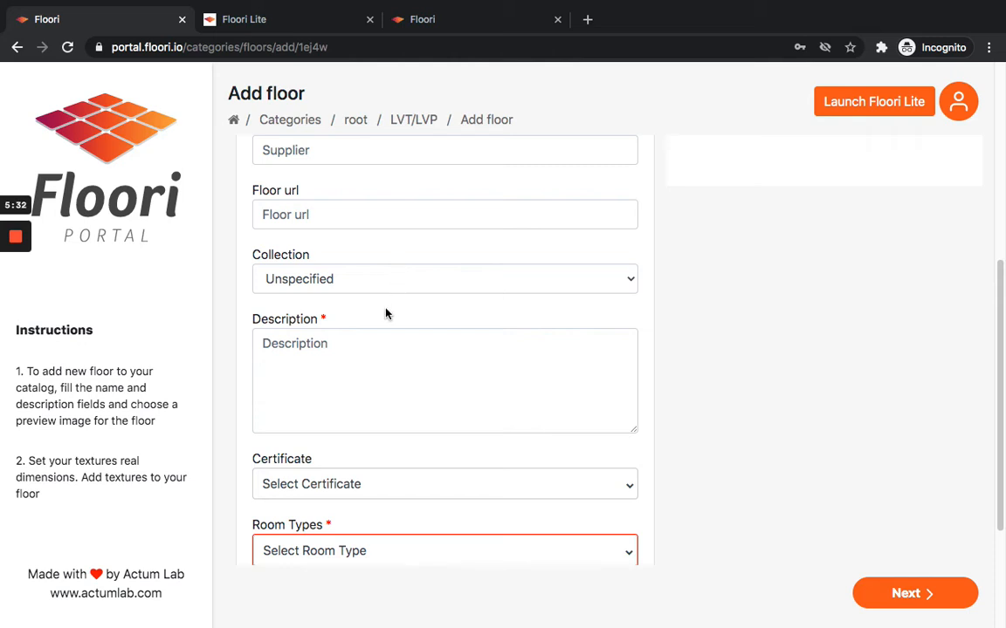
{"action": "scroll", "coordinate": [384, 319], "scroll_direction": "down", "scroll_amount": 1}
{"action": "left_click", "coordinate": [371, 335]}
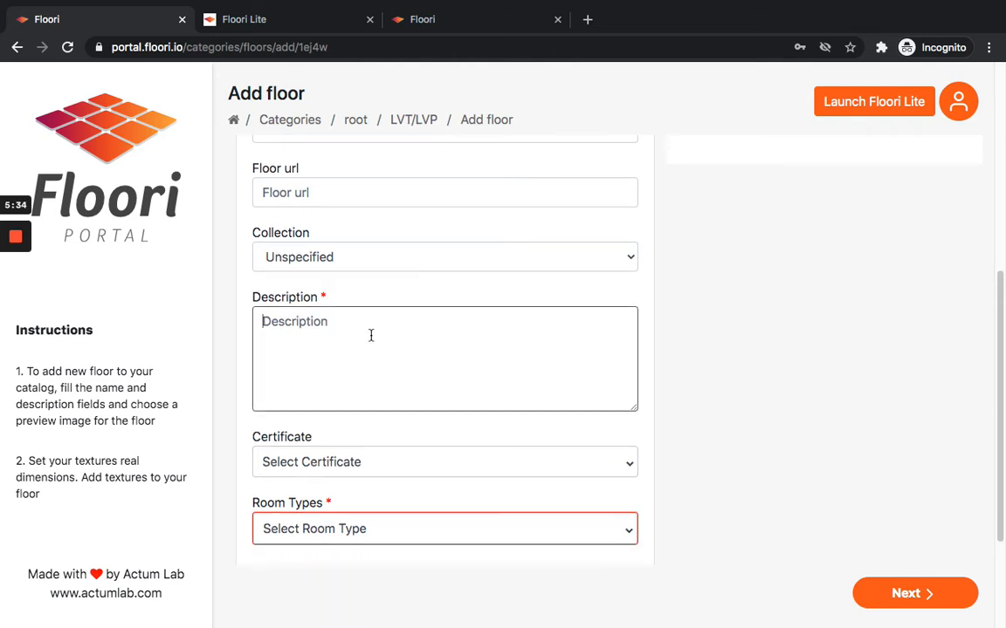
{"action": "type", "text": "Champagni"}
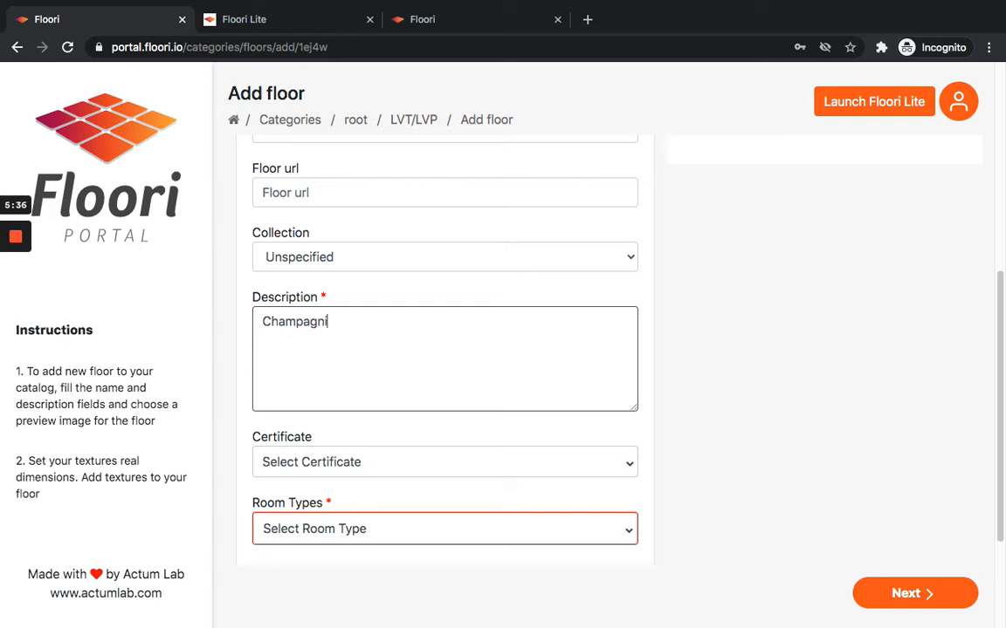
{"action": "key", "text": "BackSpace"}
{"action": "type", "text": "e Sienna"}
Set the room types to Main room, Kitchen, Kids room, Bathroom, Corridor, Bedroom, Office and Healthcare.
{"action": "scroll", "coordinate": [385, 332], "scroll_direction": "down", "scroll_amount": 1}
{"action": "scroll", "coordinate": [386, 332], "scroll_direction": "down", "scroll_amount": 3}
{"action": "left_click", "coordinate": [391, 358]}
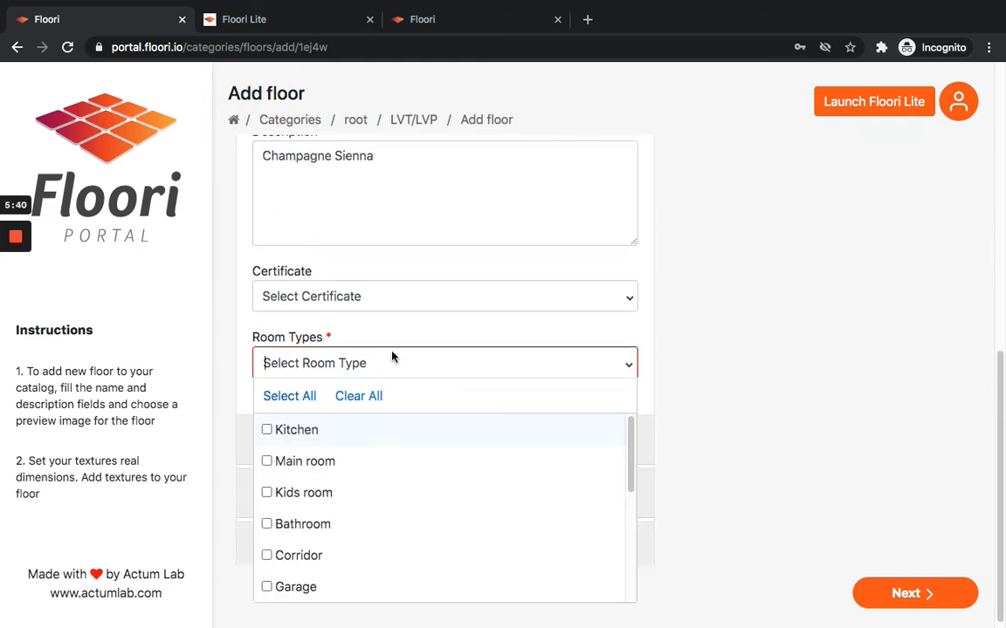
{"action": "scroll", "coordinate": [601, 420], "scroll_direction": "down", "scroll_amount": 1}
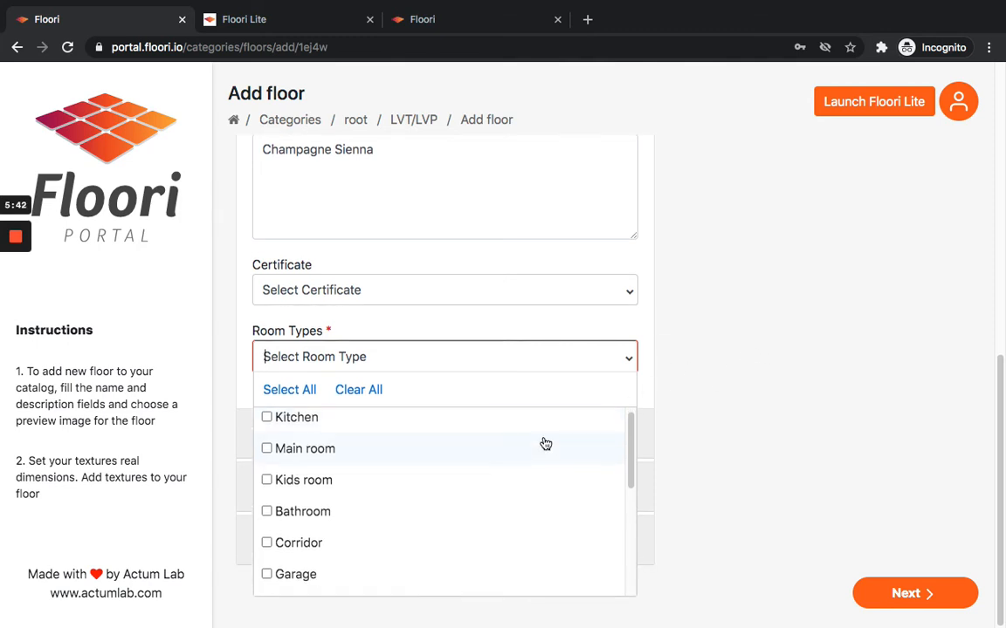
{"action": "scroll", "coordinate": [545, 445], "scroll_direction": "up", "scroll_amount": 1}
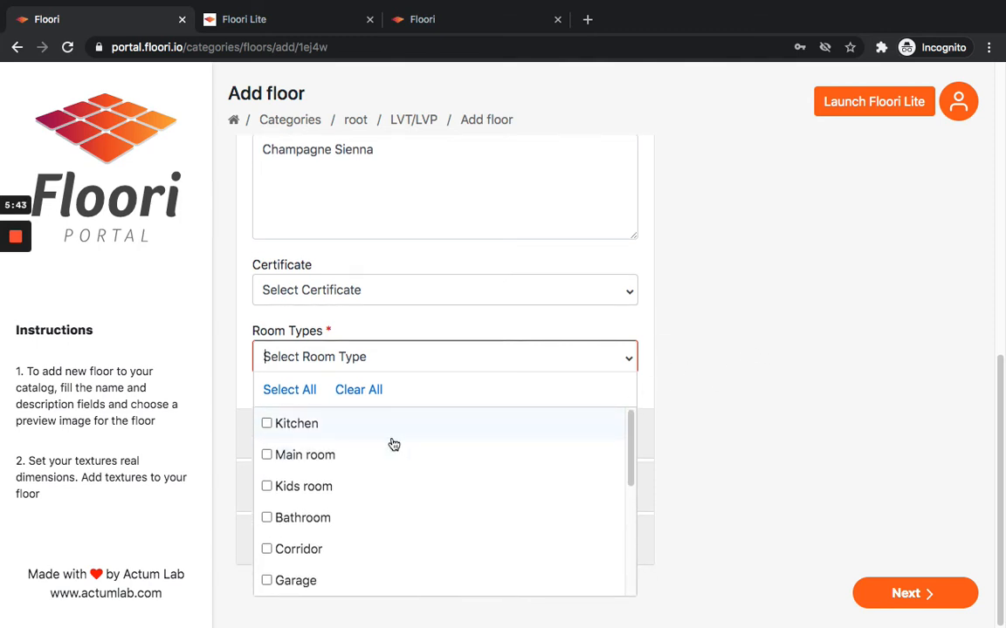
{"action": "left_click", "coordinate": [267, 457]}
{"action": "left_click", "coordinate": [267, 425]}
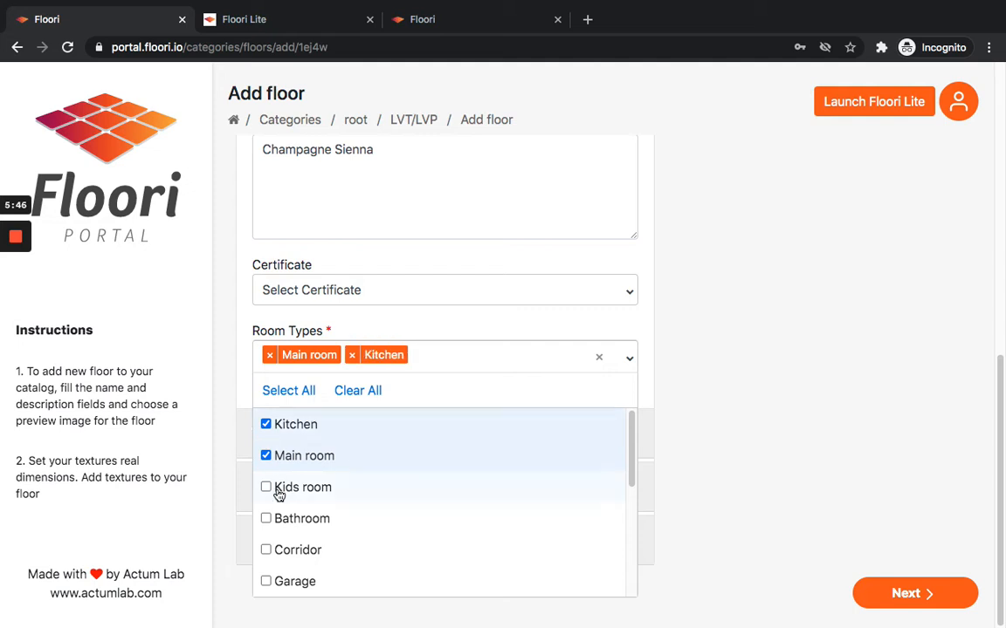
{"action": "left_click", "coordinate": [276, 489]}
{"action": "scroll", "coordinate": [283, 490], "scroll_direction": "down", "scroll_amount": 3}
{"action": "scroll", "coordinate": [281, 445], "scroll_direction": "up", "scroll_amount": 1}
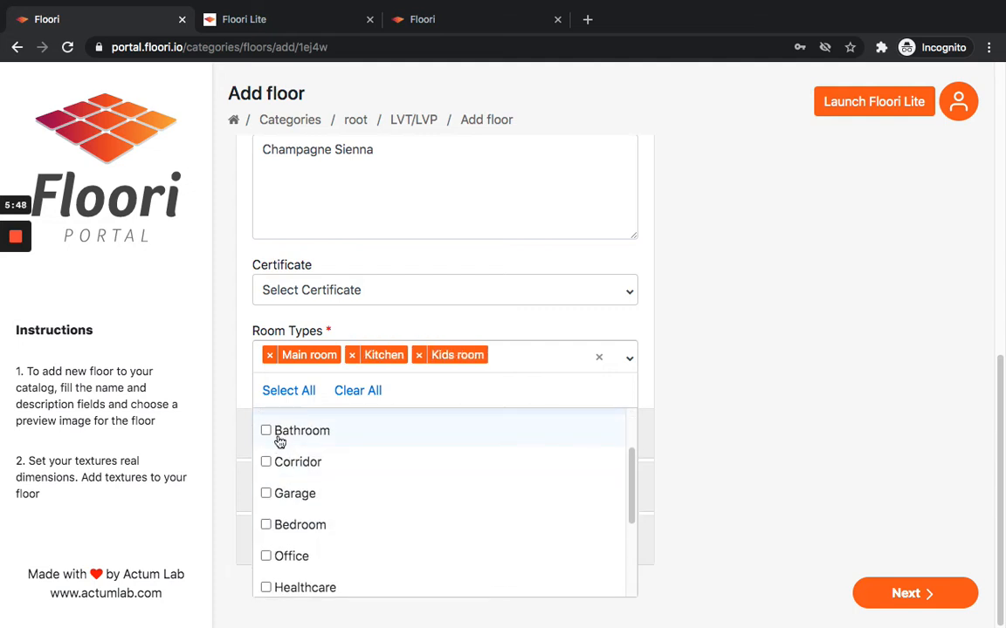
{"action": "left_click", "coordinate": [268, 434]}
{"action": "scroll", "coordinate": [276, 498], "scroll_direction": "down", "scroll_amount": 1}
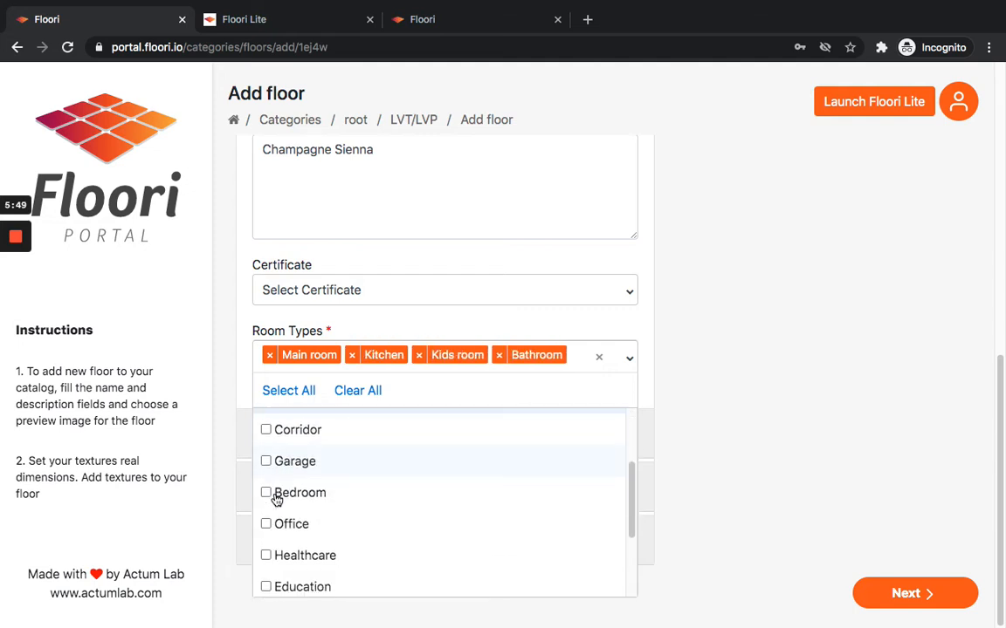
{"action": "left_click", "coordinate": [266, 430]}
{"action": "scroll", "coordinate": [274, 505], "scroll_direction": "down", "scroll_amount": 1}
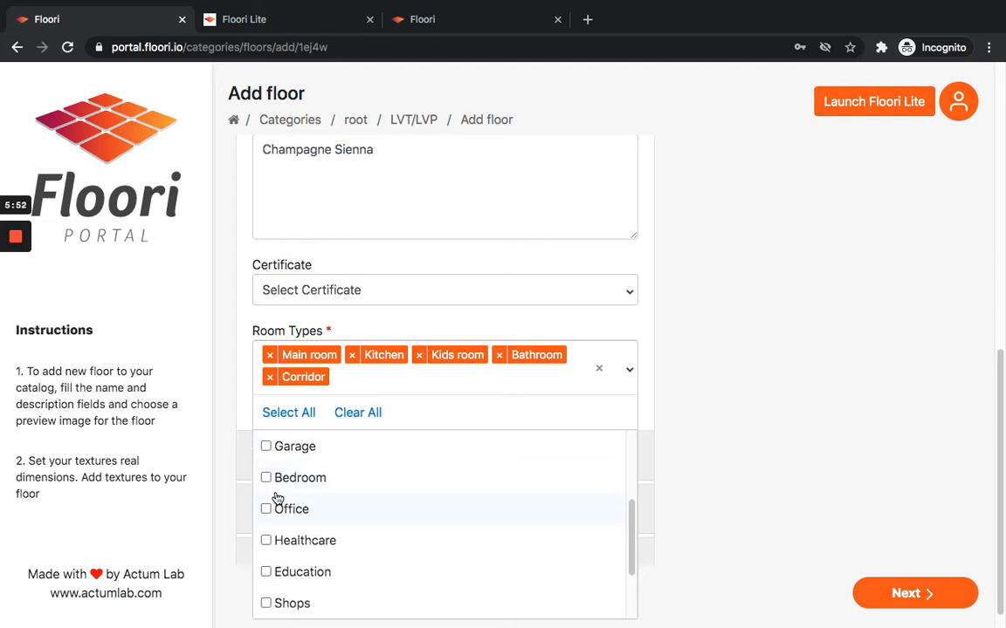
{"action": "left_click", "coordinate": [266, 481]}
{"action": "scroll", "coordinate": [271, 502], "scroll_direction": "down", "scroll_amount": 1}
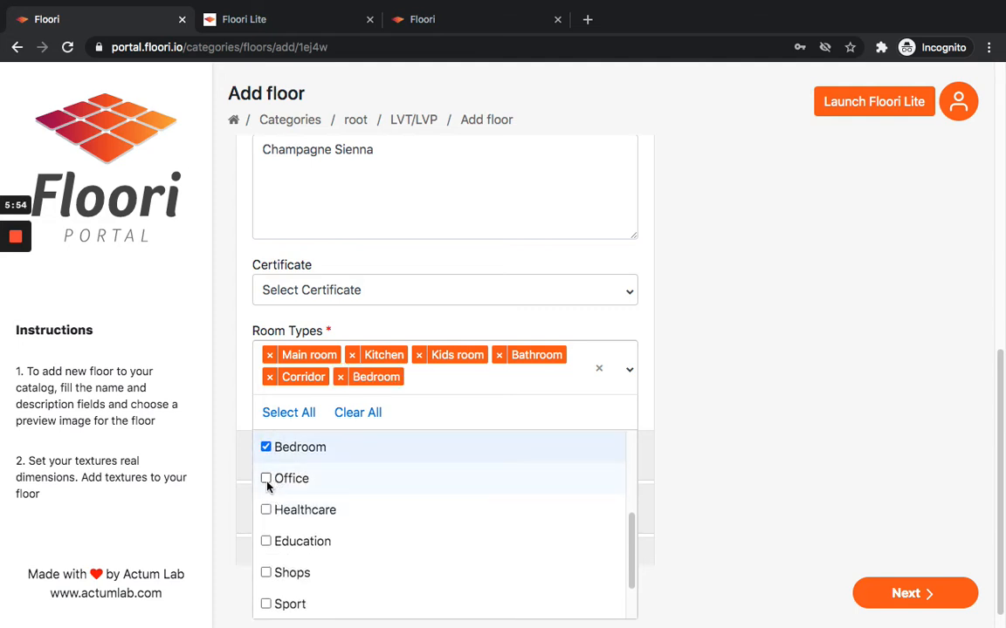
{"action": "scroll", "coordinate": [271, 514], "scroll_direction": "down", "scroll_amount": 3}
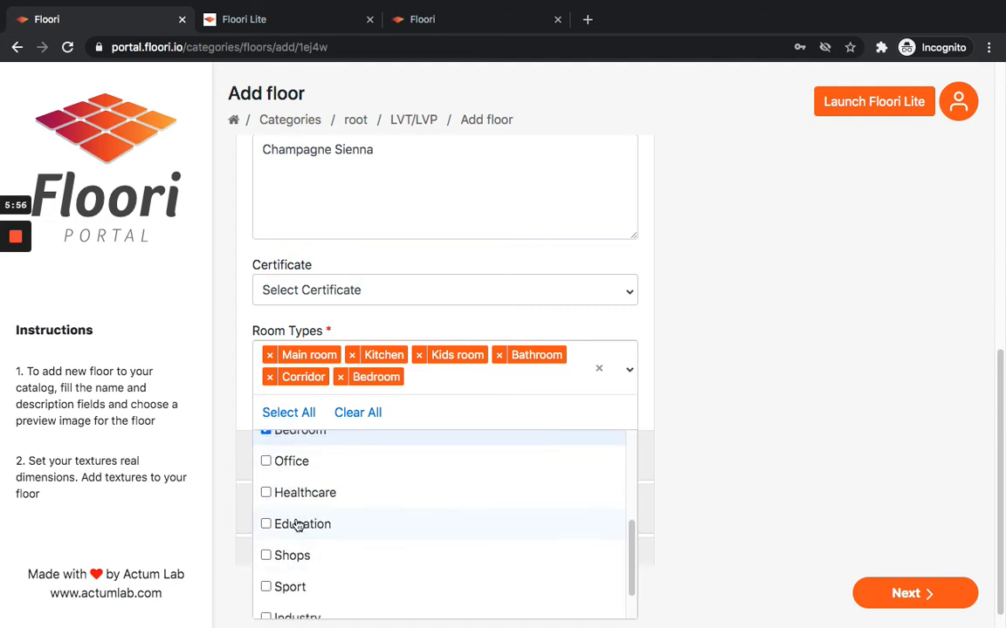
{"action": "scroll", "coordinate": [320, 534], "scroll_direction": "up", "scroll_amount": 3}
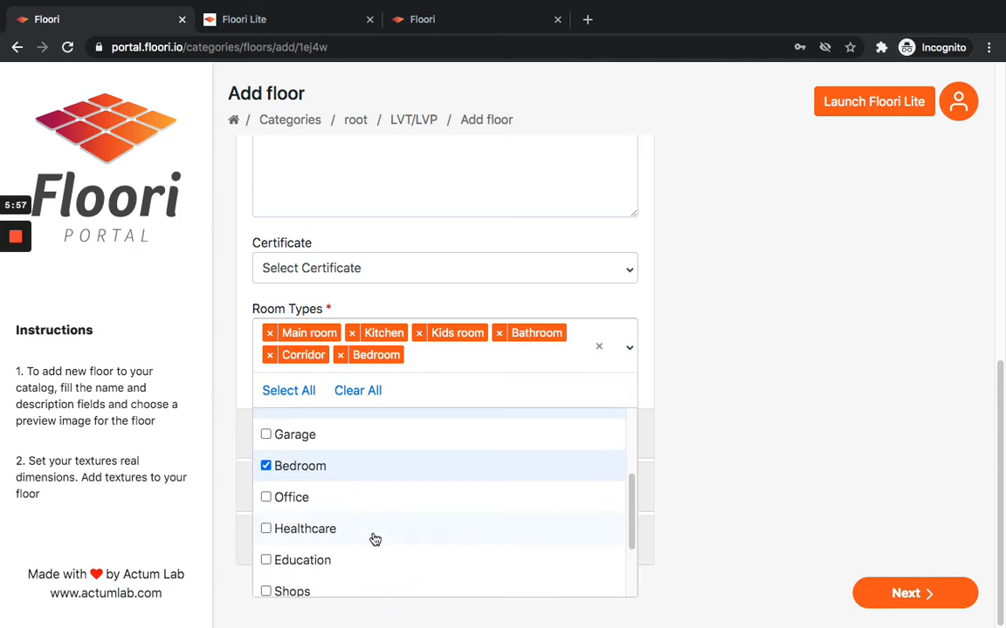
{"action": "left_click", "coordinate": [268, 499]}
{"action": "left_click", "coordinate": [303, 531]}
{"action": "left_click", "coordinate": [722, 478]}
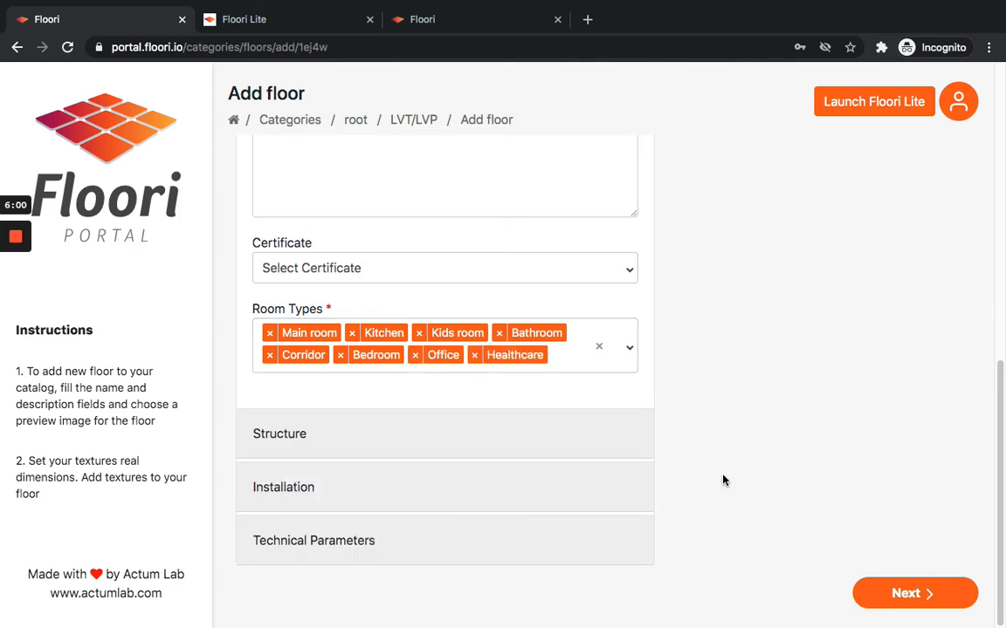
Expand the Structure section and review the Structure, Finish and Fugue/grooves/bevel options.
{"action": "left_click", "coordinate": [416, 436]}
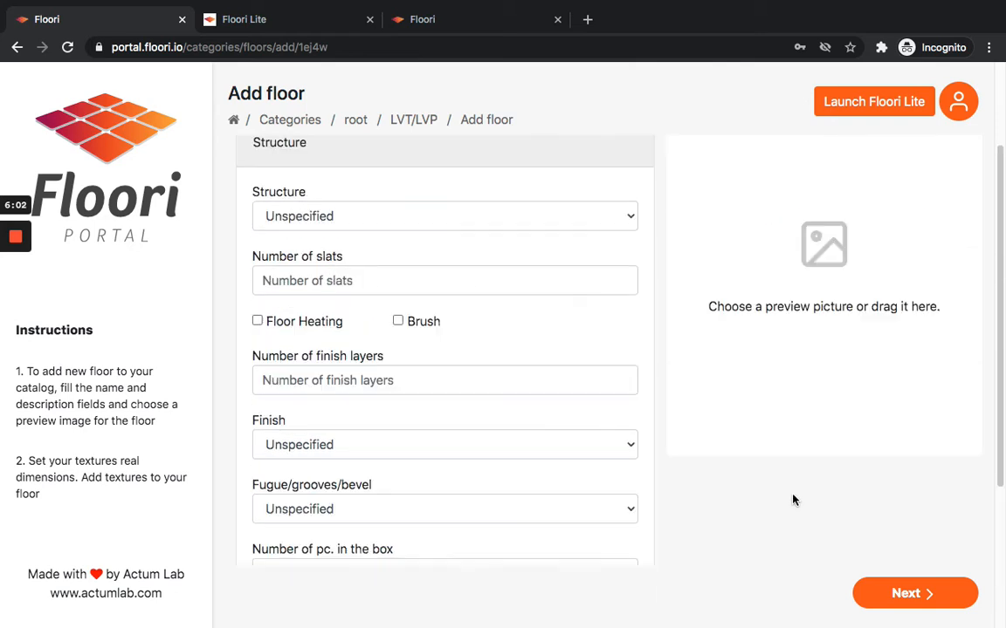
{"action": "left_click", "coordinate": [546, 219]}
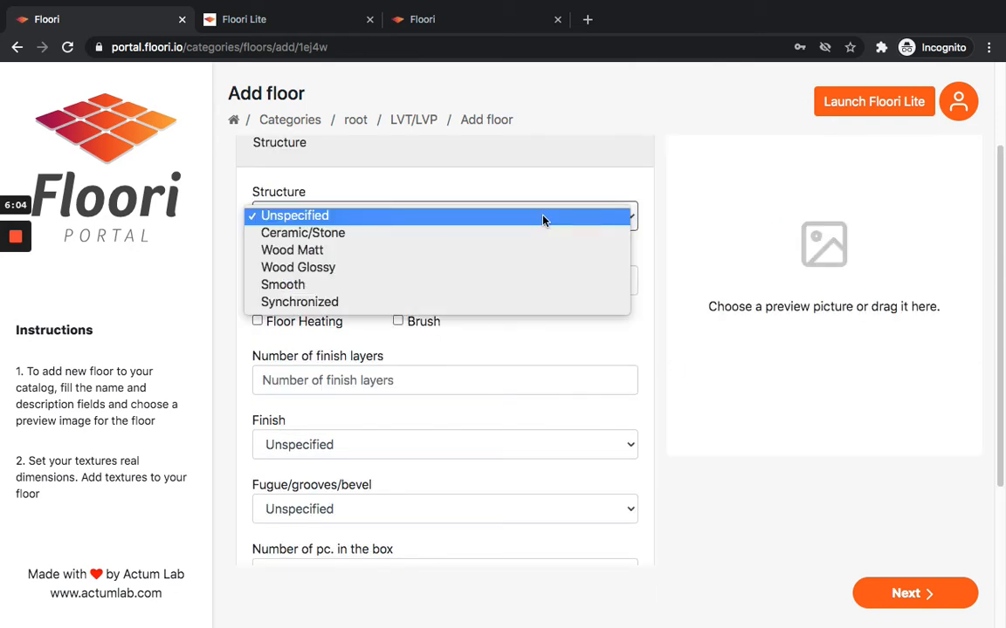
{"action": "left_click", "coordinate": [475, 188]}
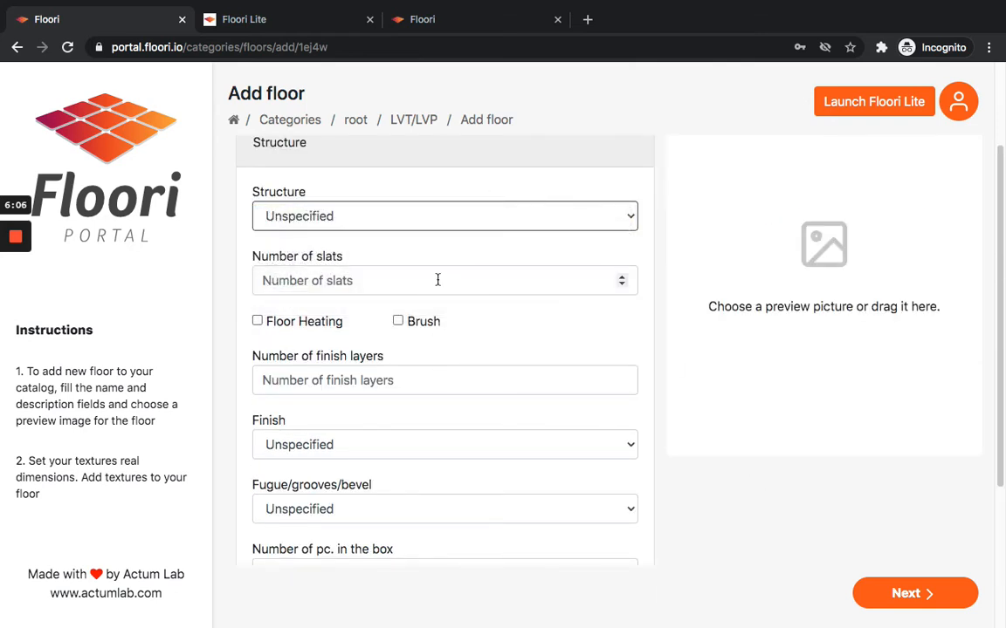
{"action": "left_click", "coordinate": [404, 382]}
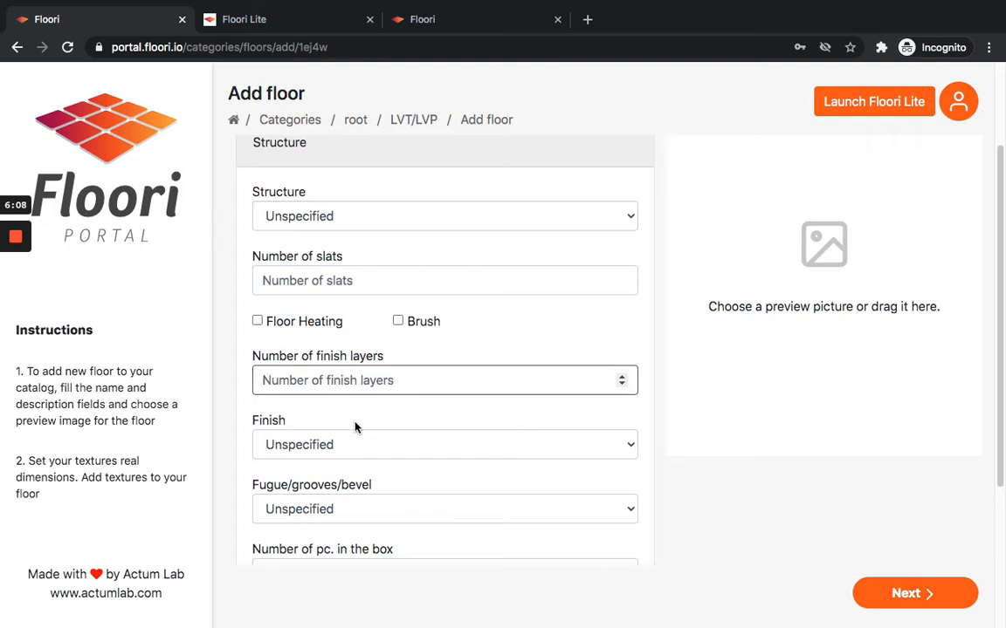
{"action": "left_click", "coordinate": [440, 446]}
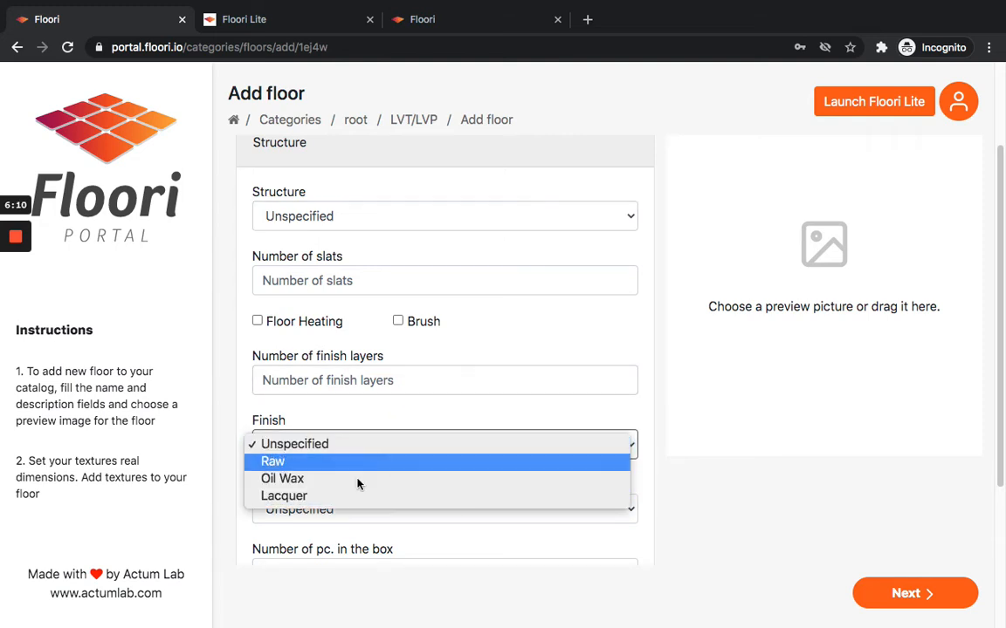
{"action": "left_click", "coordinate": [668, 498]}
{"action": "scroll", "coordinate": [480, 444], "scroll_direction": "down", "scroll_amount": 2}
{"action": "left_click", "coordinate": [476, 446]}
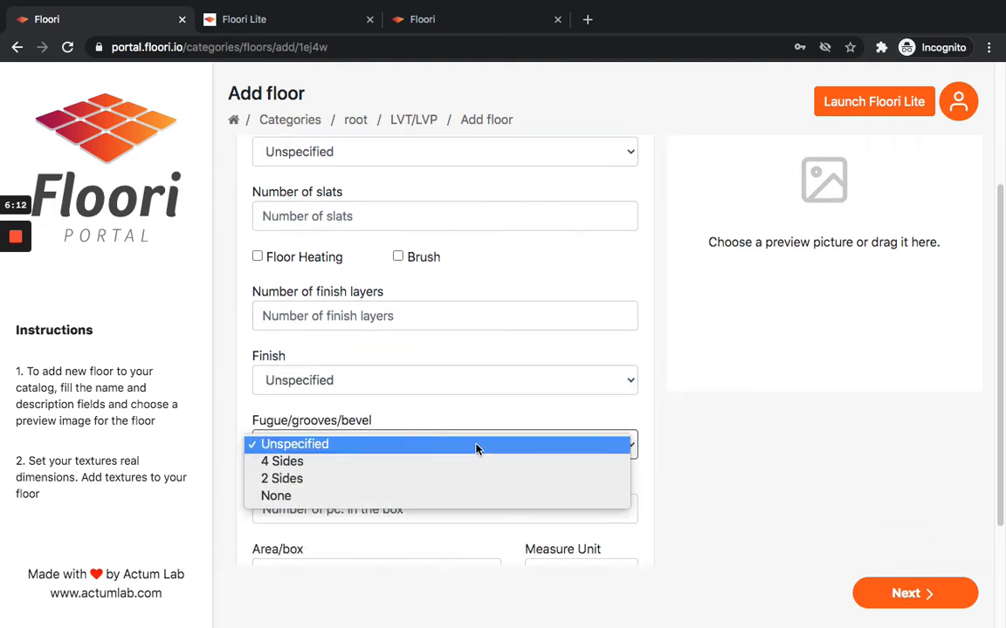
{"action": "left_click", "coordinate": [475, 446]}
{"action": "scroll", "coordinate": [611, 419], "scroll_direction": "down", "scroll_amount": 5}
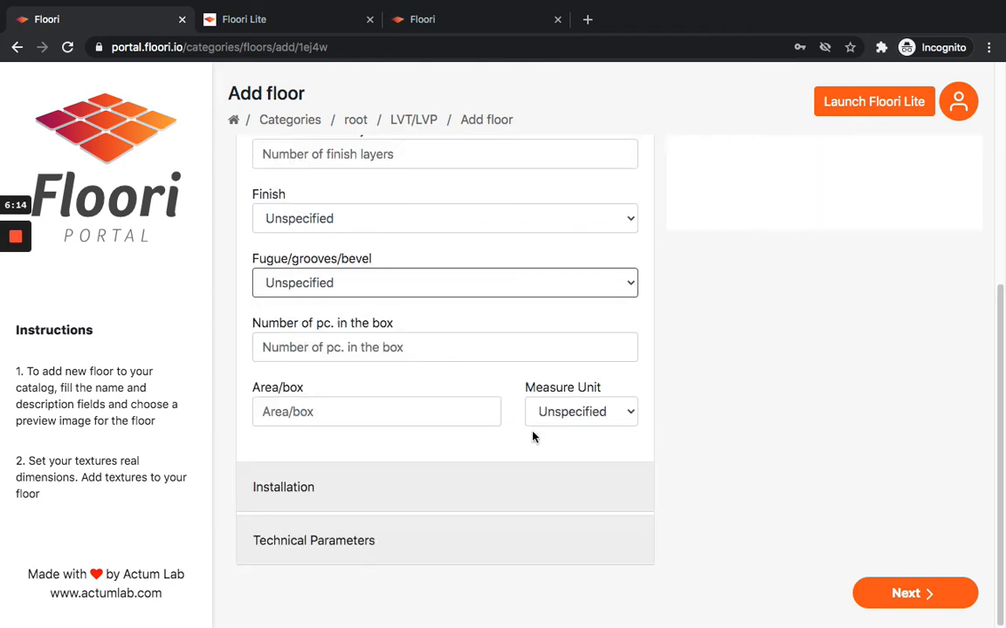
Expand the Installation and Technical Parameters sections and review their fields.
{"action": "left_click", "coordinate": [379, 495]}
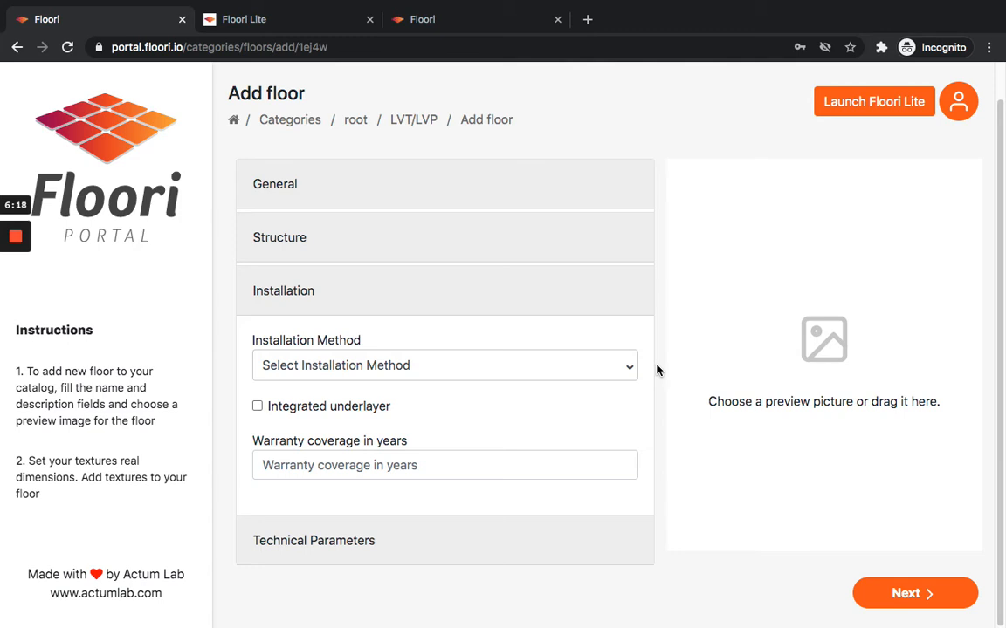
{"action": "left_click", "coordinate": [399, 545]}
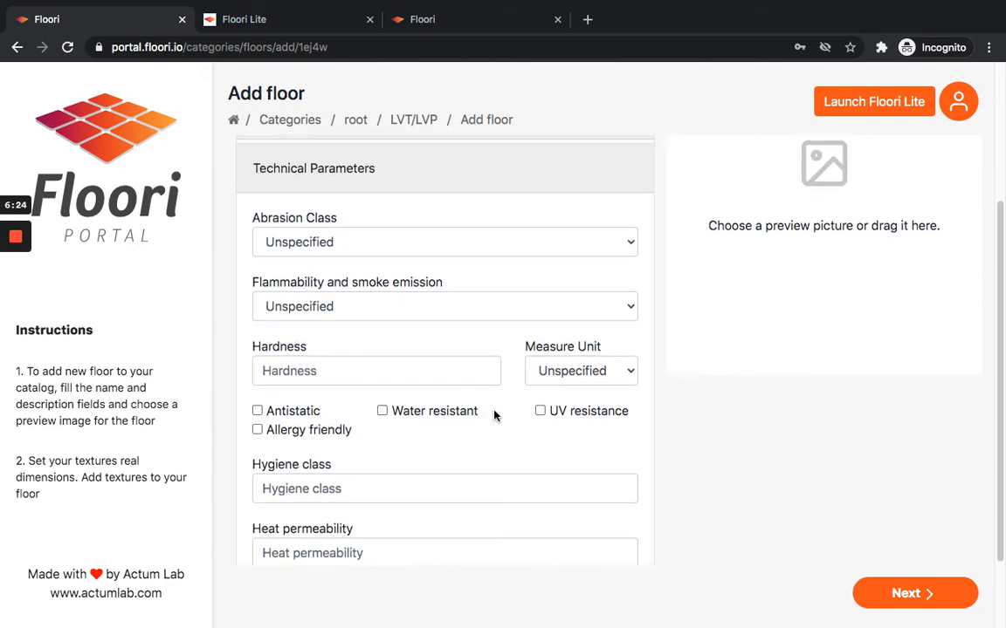
{"action": "scroll", "coordinate": [494, 413], "scroll_direction": "down", "scroll_amount": 2}
{"action": "scroll", "coordinate": [494, 413], "scroll_direction": "up", "scroll_amount": 3}
{"action": "scroll", "coordinate": [494, 414], "scroll_direction": "up", "scroll_amount": 1}
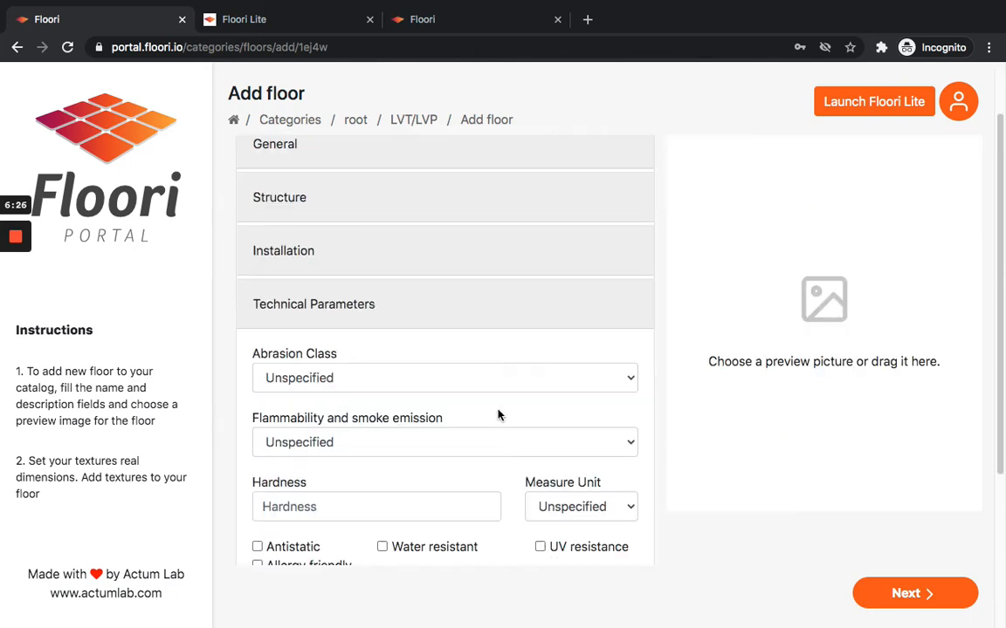
{"action": "scroll", "coordinate": [307, 472], "scroll_direction": "down", "scroll_amount": 2}
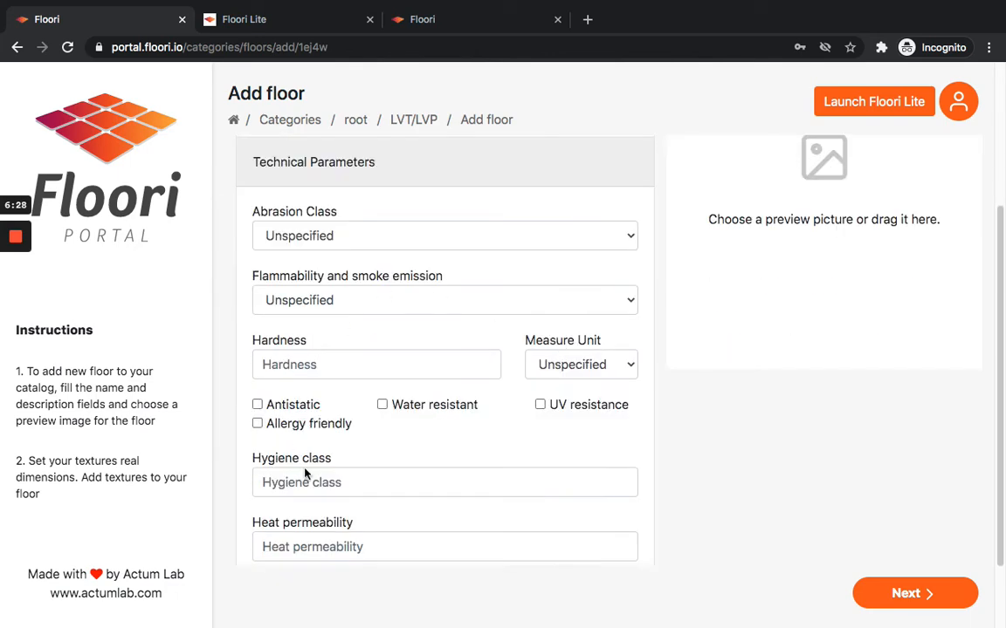
{"action": "scroll", "coordinate": [355, 437], "scroll_direction": "up", "scroll_amount": 3}
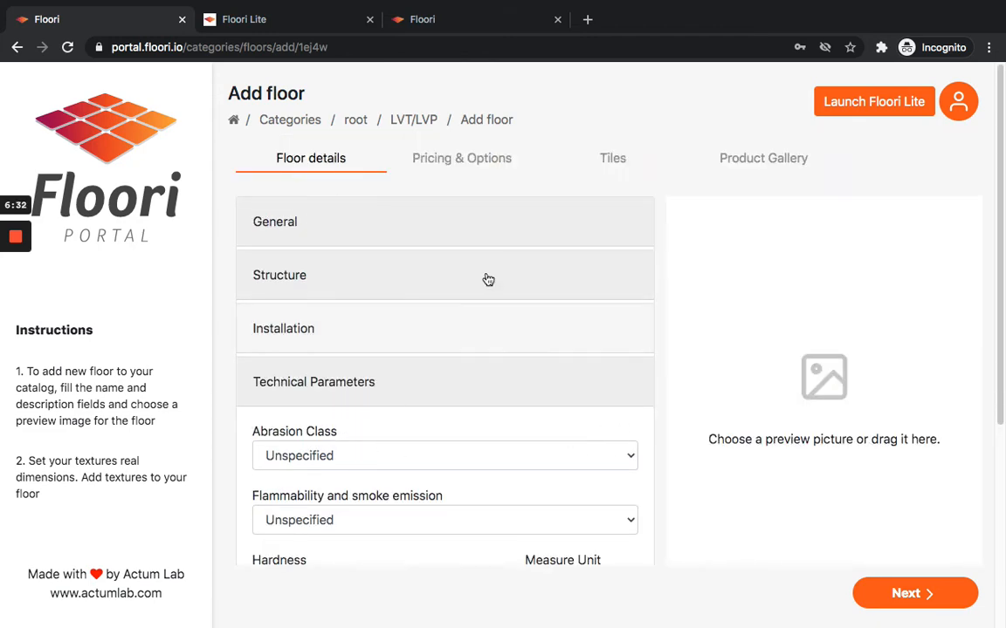
Reopen the General section and choose the CoreLuxe-Sandbri…oring.jpg image as the floor's preview picture.
{"action": "left_click", "coordinate": [436, 276]}
{"action": "left_click", "coordinate": [424, 232]}
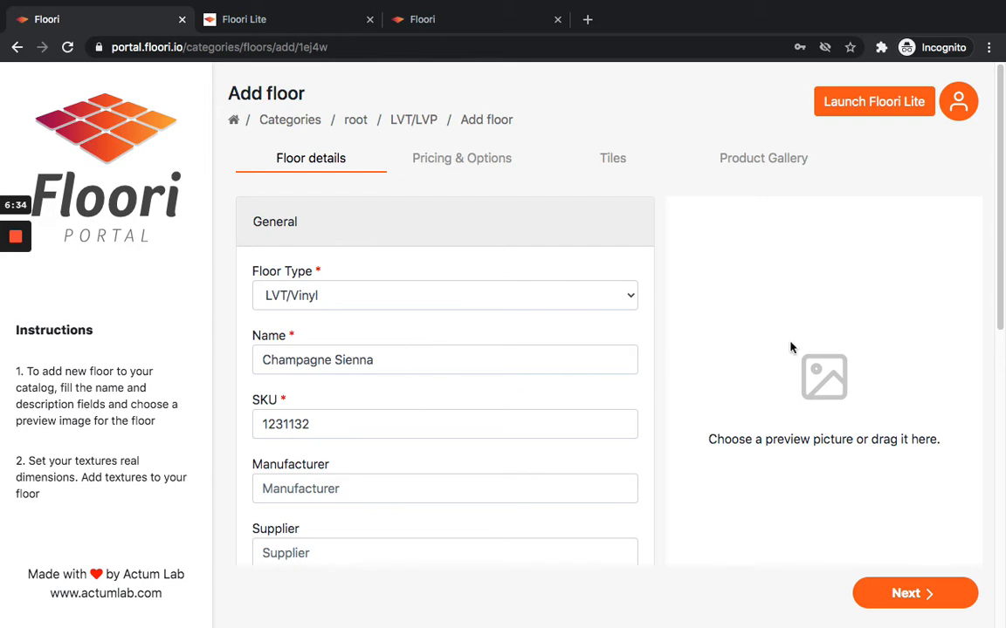
{"action": "left_click", "coordinate": [821, 348]}
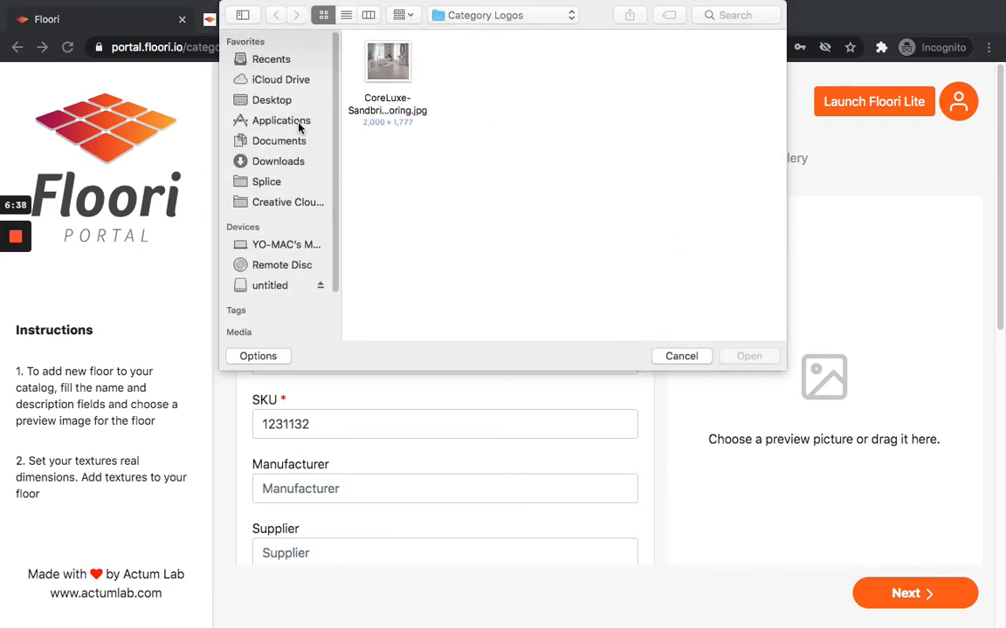
{"action": "left_click", "coordinate": [384, 79]}
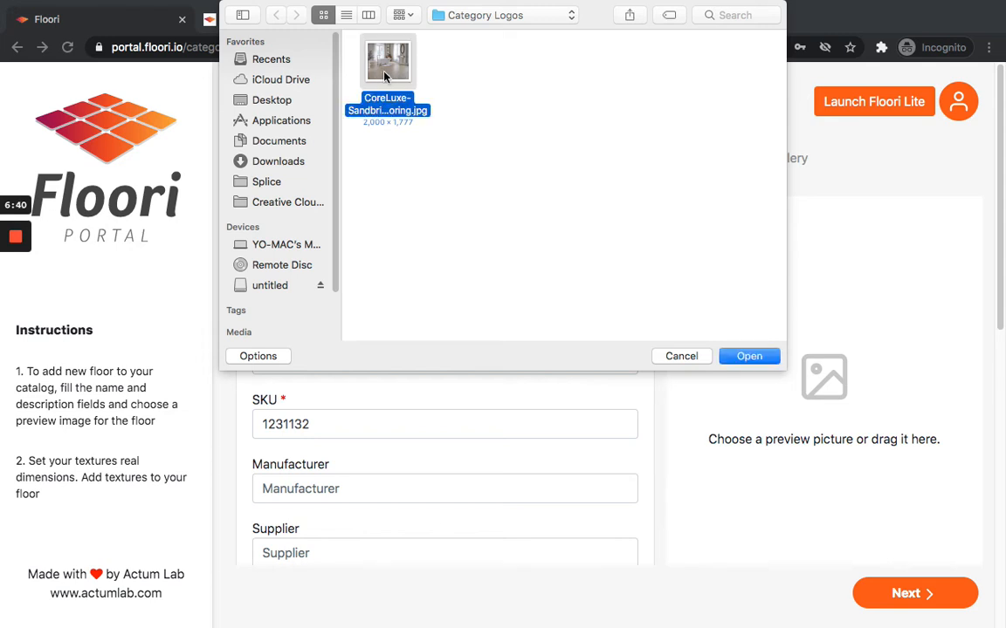
{"action": "left_click", "coordinate": [756, 355]}
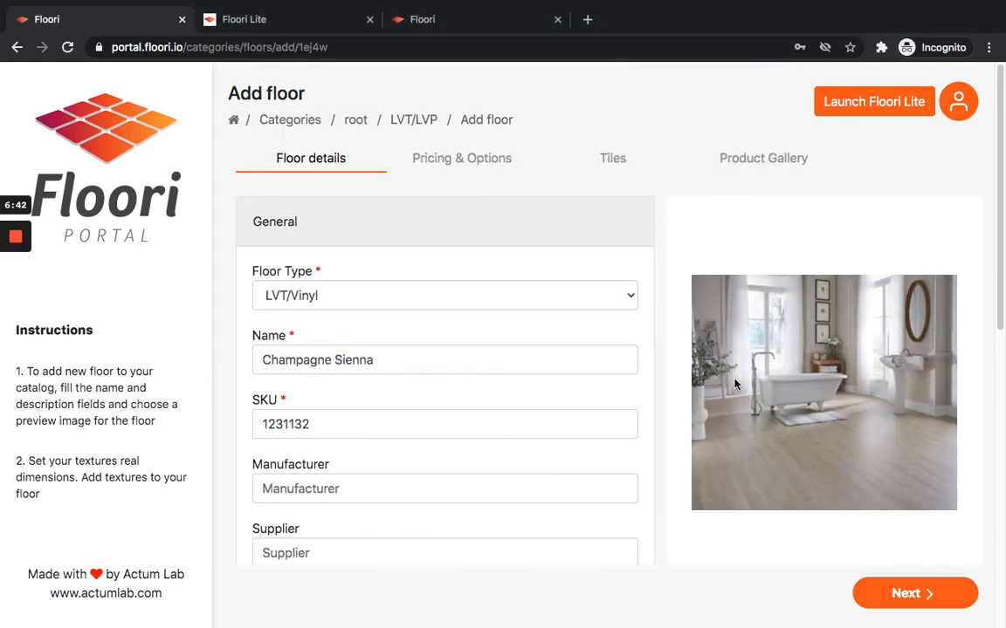
Advance to the Pricing & Options page and select the first tile option's width value.
{"action": "left_click", "coordinate": [915, 597]}
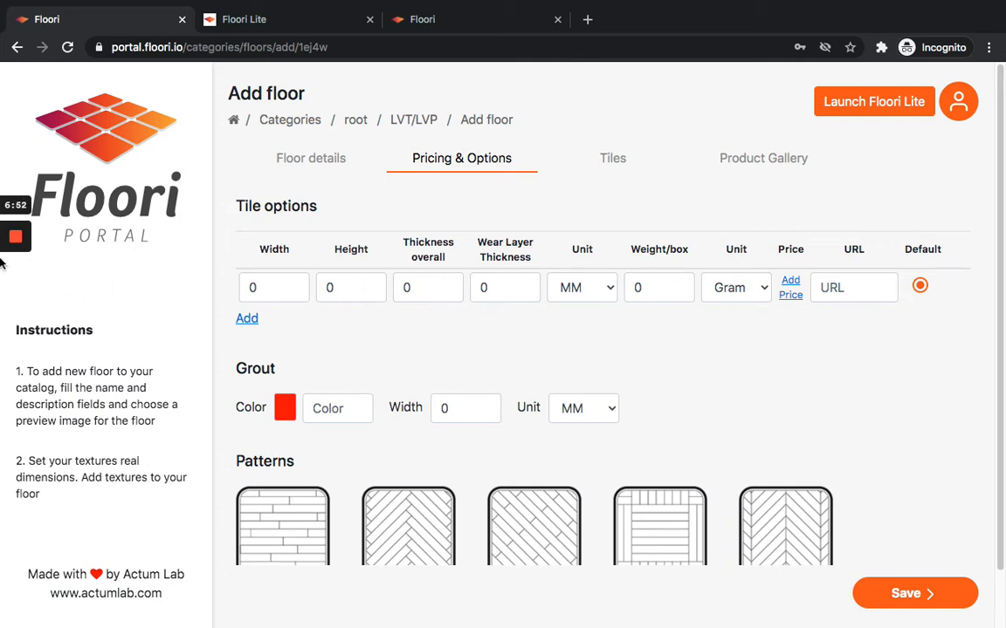
{"action": "mouse_move", "coordinate": [1, 280]}
{"action": "mouse_move", "coordinate": [2, 300]}
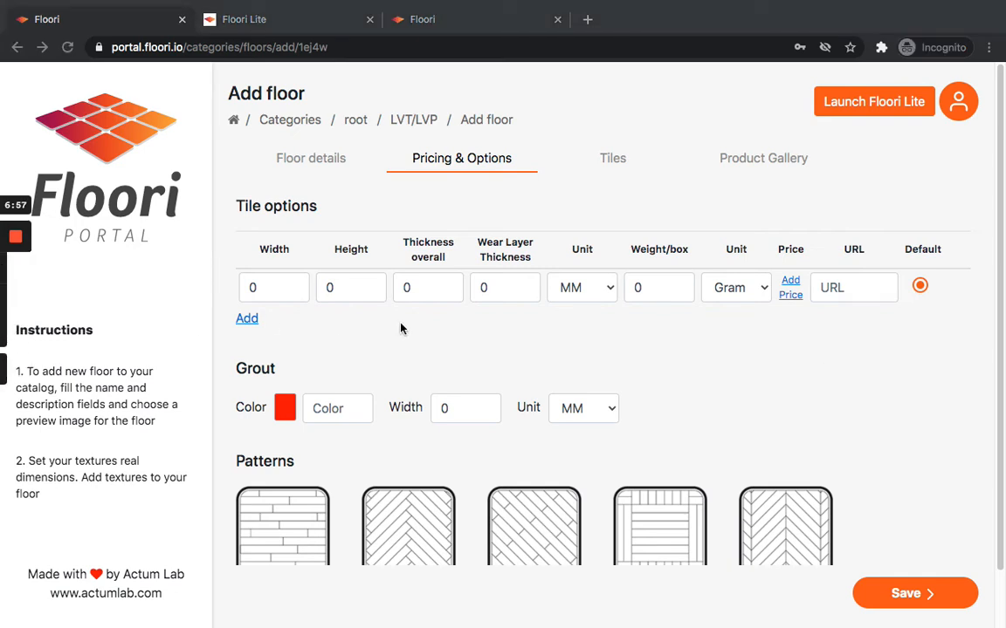
{"action": "double_click", "coordinate": [251, 287]}
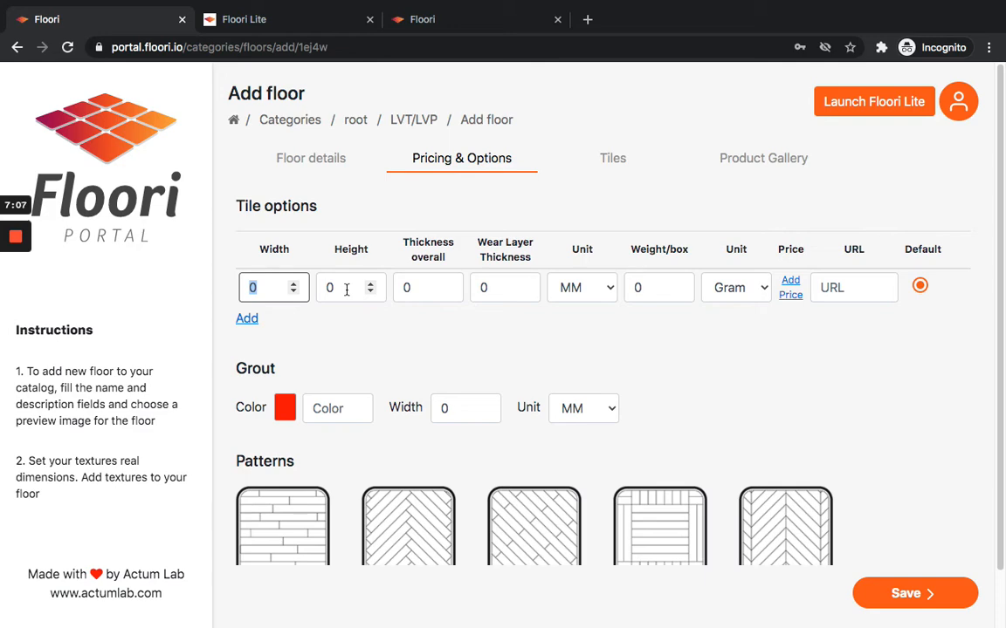
Preview the plank images in the Floor 1 Planks folder one by one.
{"action": "key", "text": "ctrl+Left"}
{"action": "key", "text": "space"}
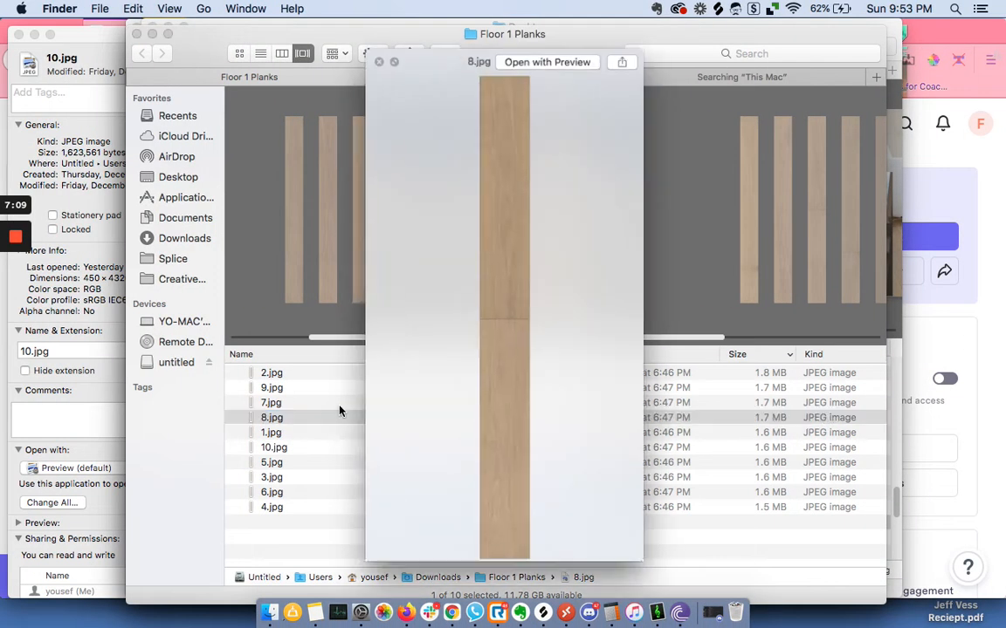
{"action": "key", "text": "Down"}
{"action": "key", "text": "Down"}
{"action": "key", "text": "Down"}
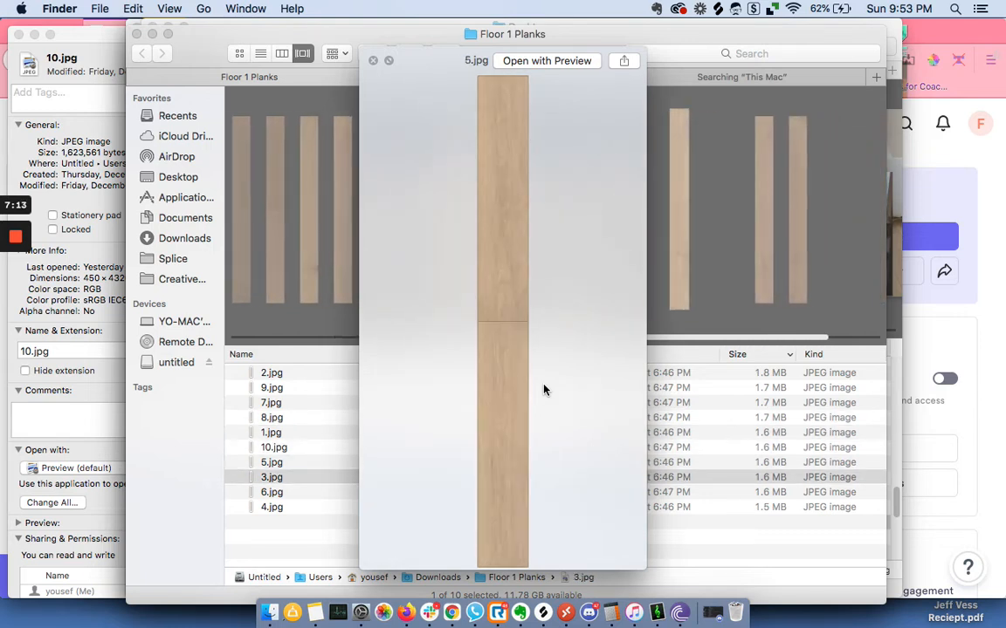
{"action": "key", "text": "Up"}
{"action": "key", "text": "Up"}
{"action": "key", "text": "Up"}
{"action": "key", "text": "Up"}
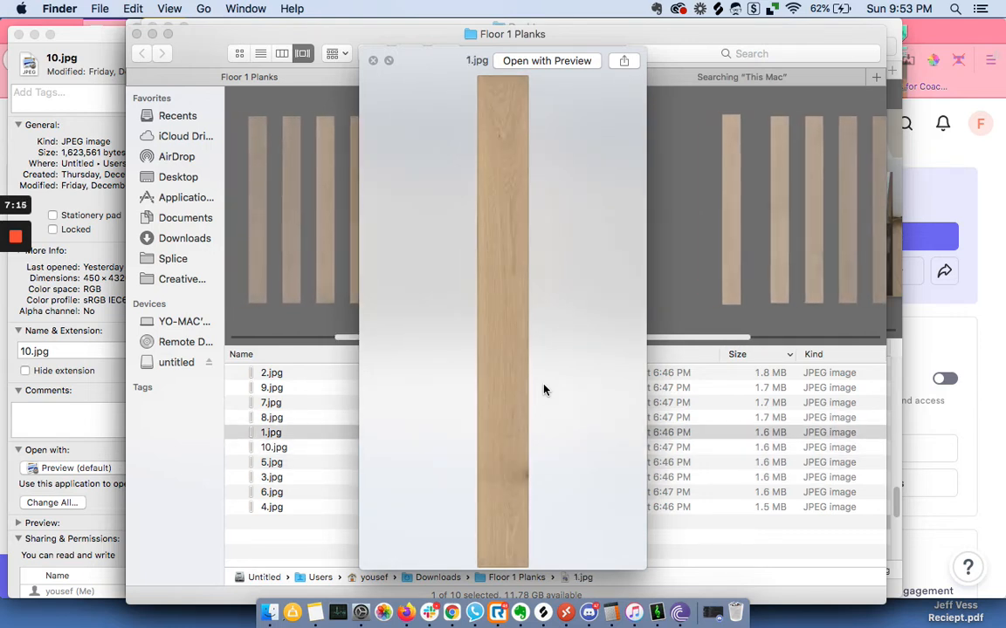
{"action": "key", "text": "Up"}
{"action": "key", "text": "Up"}
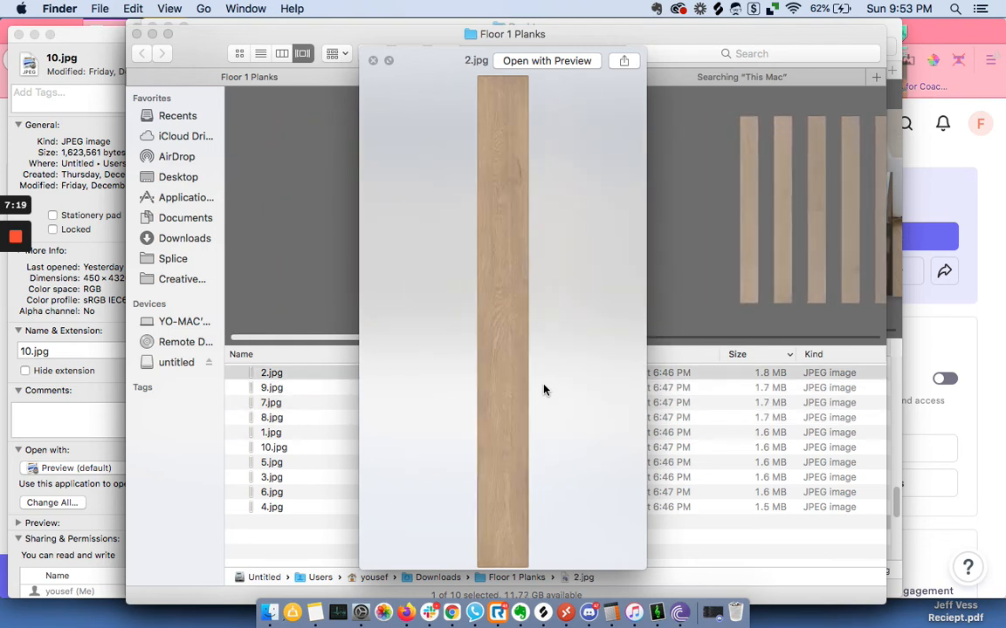
{"action": "key", "text": "Down"}
{"action": "key", "text": "Down"}
{"action": "key", "text": "Down"}
{"action": "key", "text": "Up"}
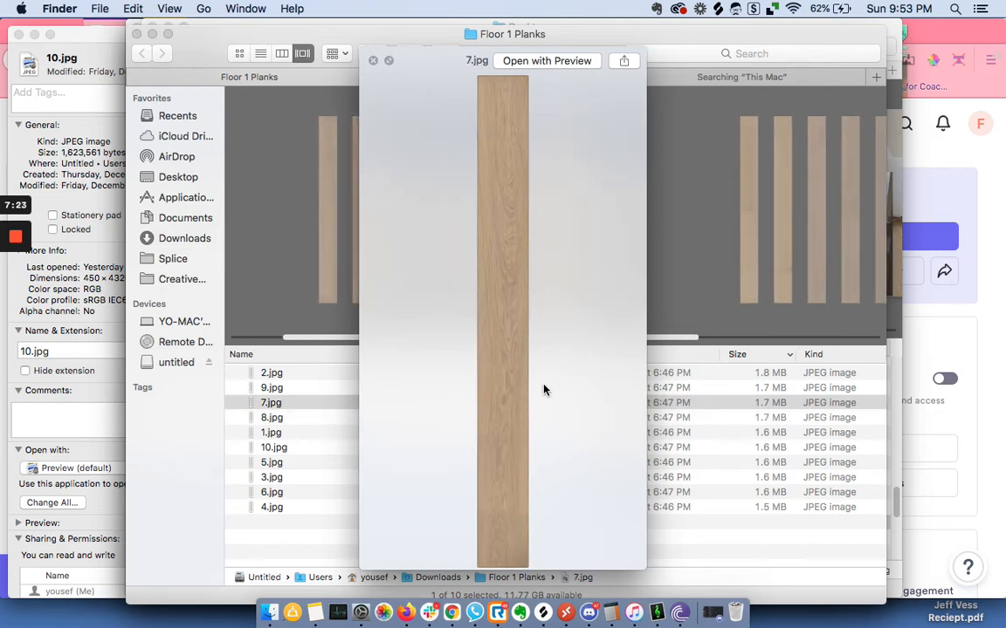
{"action": "key", "text": "space"}
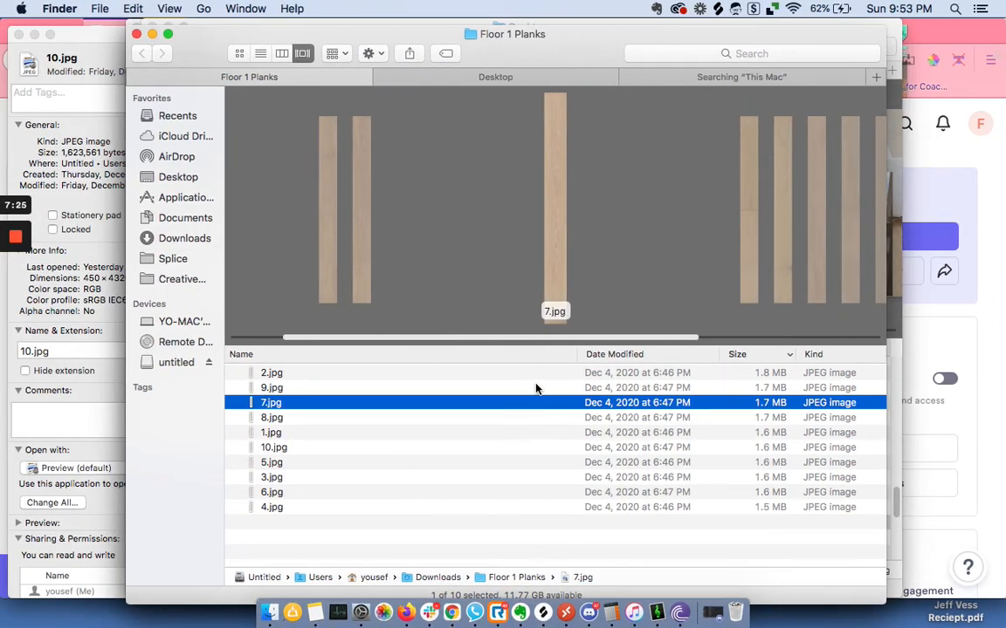
{"action": "key", "text": "ctrl+Right"}
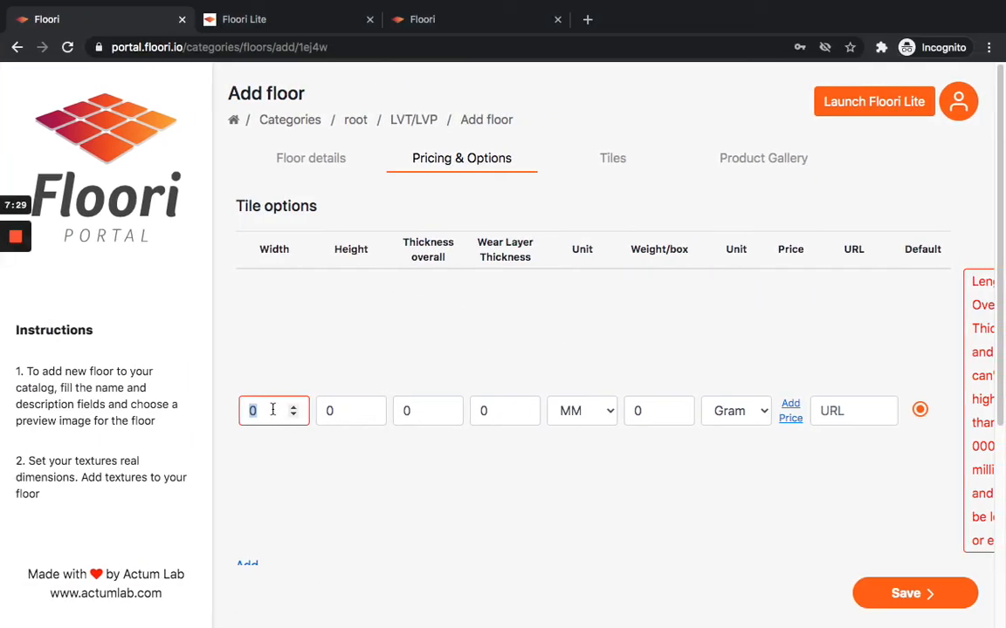
Set the first tile option's width to 7.5 and height to 72, with IN as the unit.
{"action": "type", "text": "7.5"}
{"action": "key", "text": "Tab"}
{"action": "type", "text": "72"}
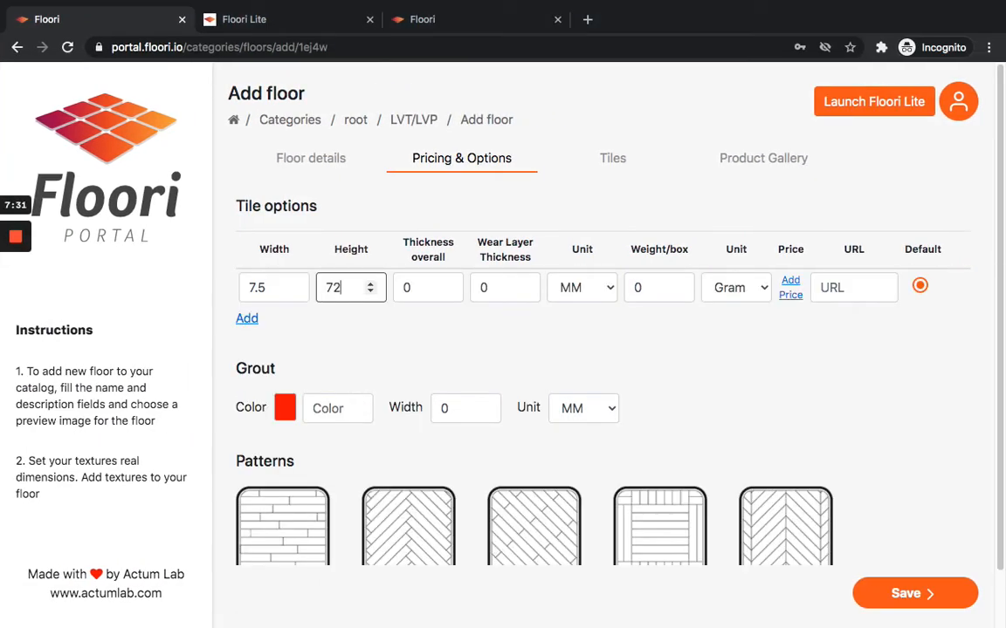
{"action": "left_click", "coordinate": [353, 319]}
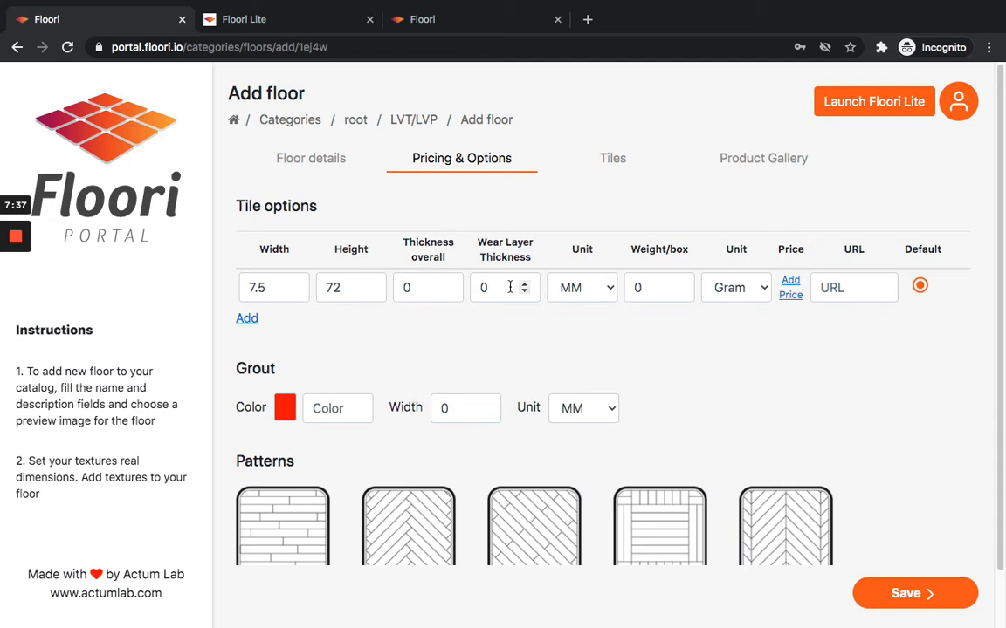
{"action": "left_click", "coordinate": [609, 290]}
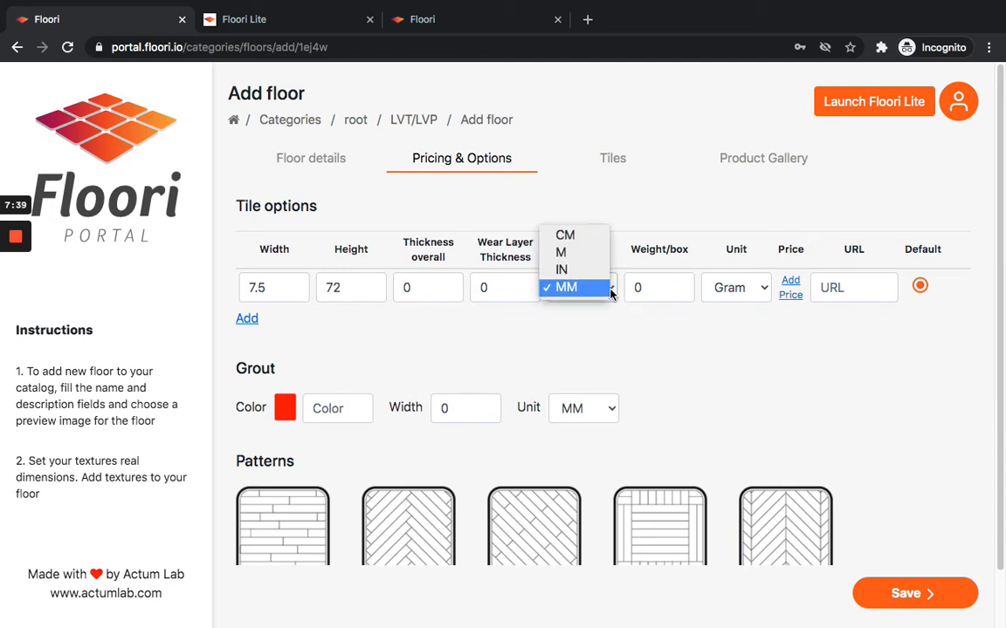
{"action": "left_click", "coordinate": [594, 274]}
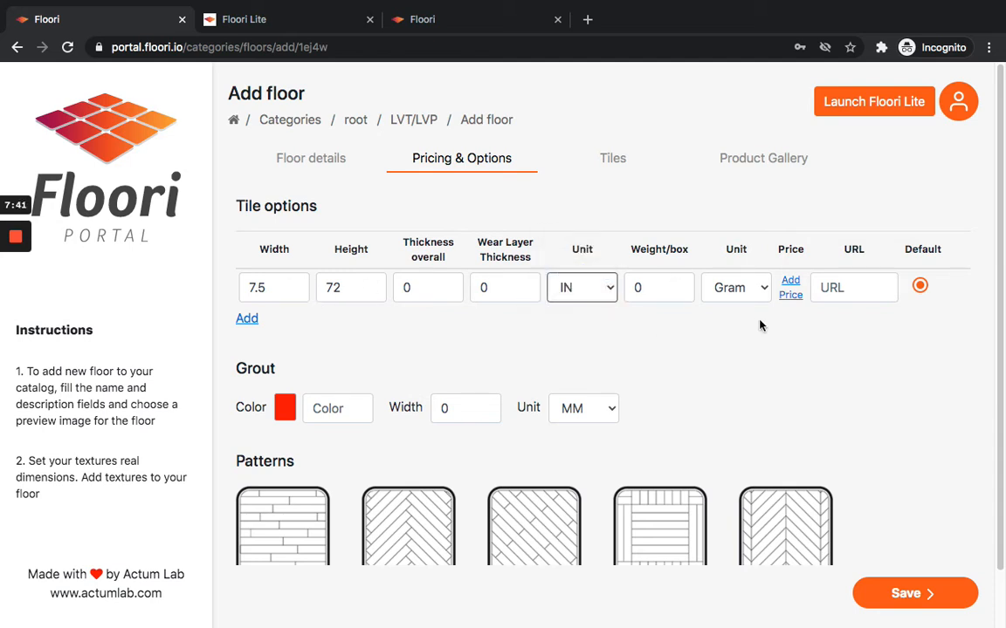
{"action": "left_click", "coordinate": [866, 284]}
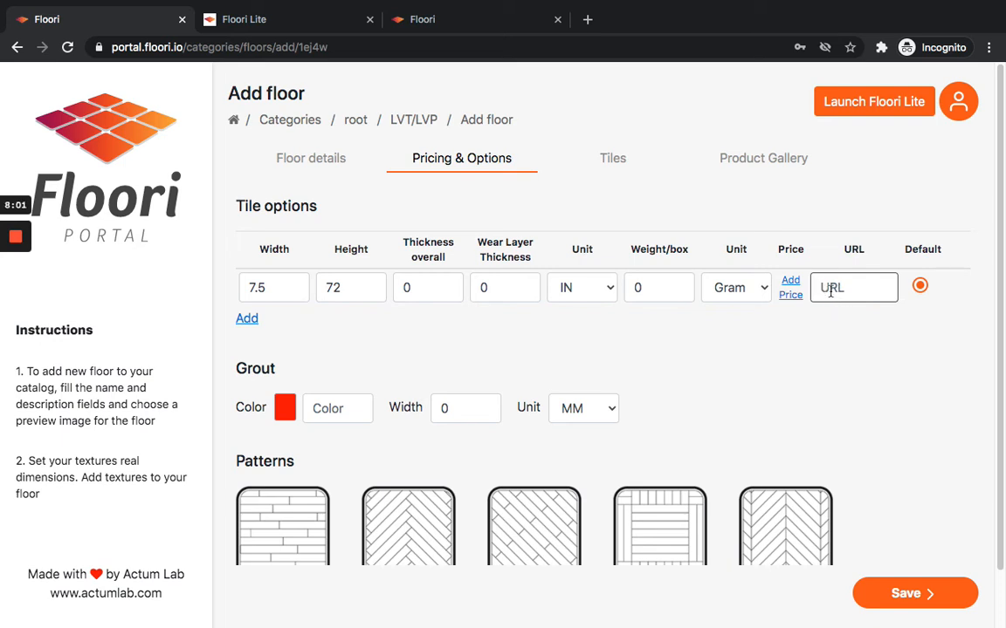
Enable the Random, Herringbone, Basket and Brick patterns.
{"action": "scroll", "coordinate": [437, 341], "scroll_direction": "down", "scroll_amount": 1}
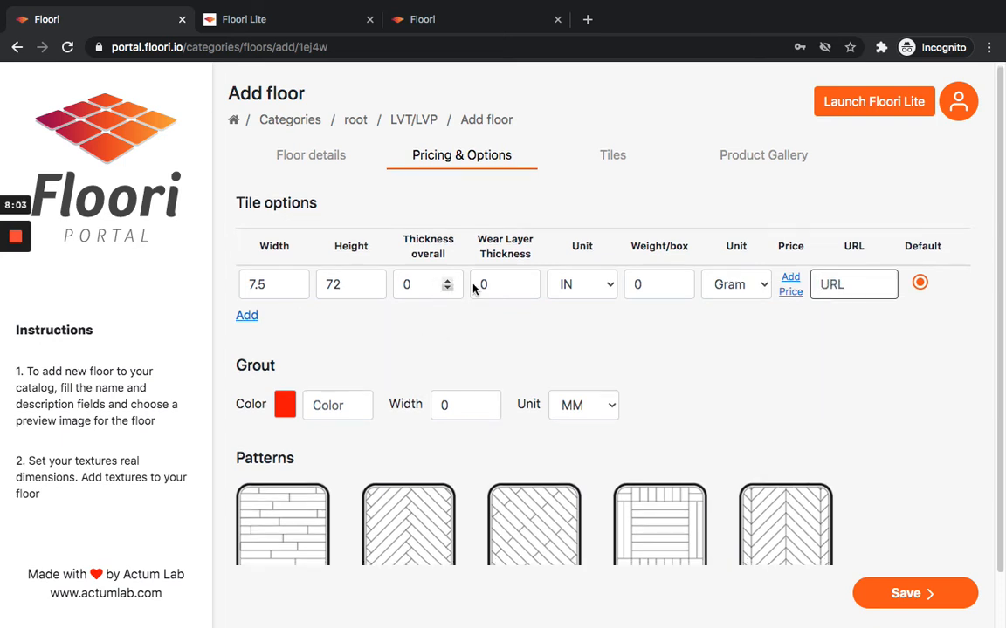
{"action": "scroll", "coordinate": [566, 263], "scroll_direction": "up", "scroll_amount": 1}
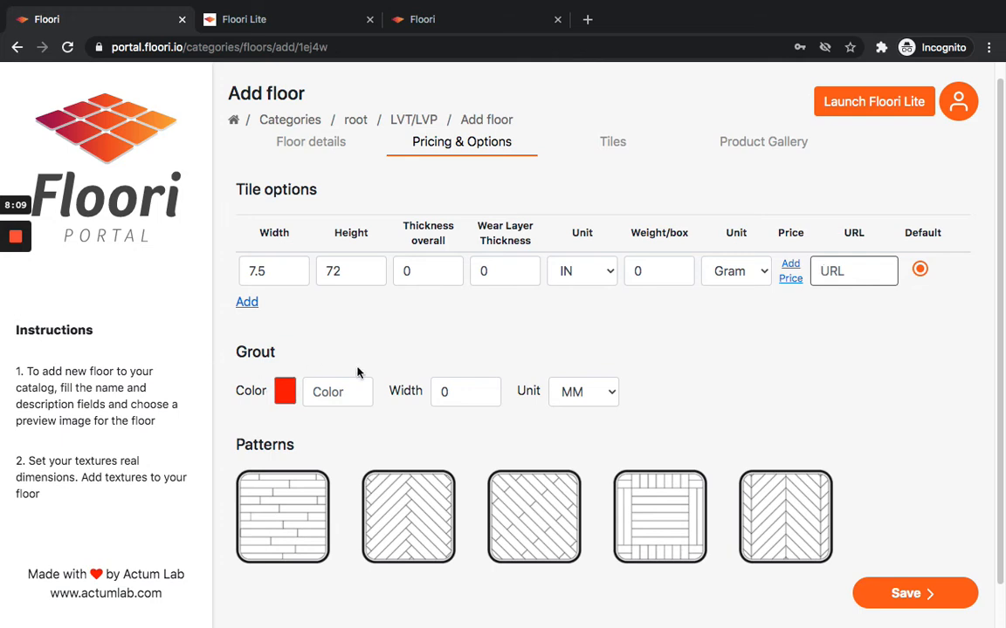
{"action": "scroll", "coordinate": [646, 348], "scroll_direction": "down", "scroll_amount": 2}
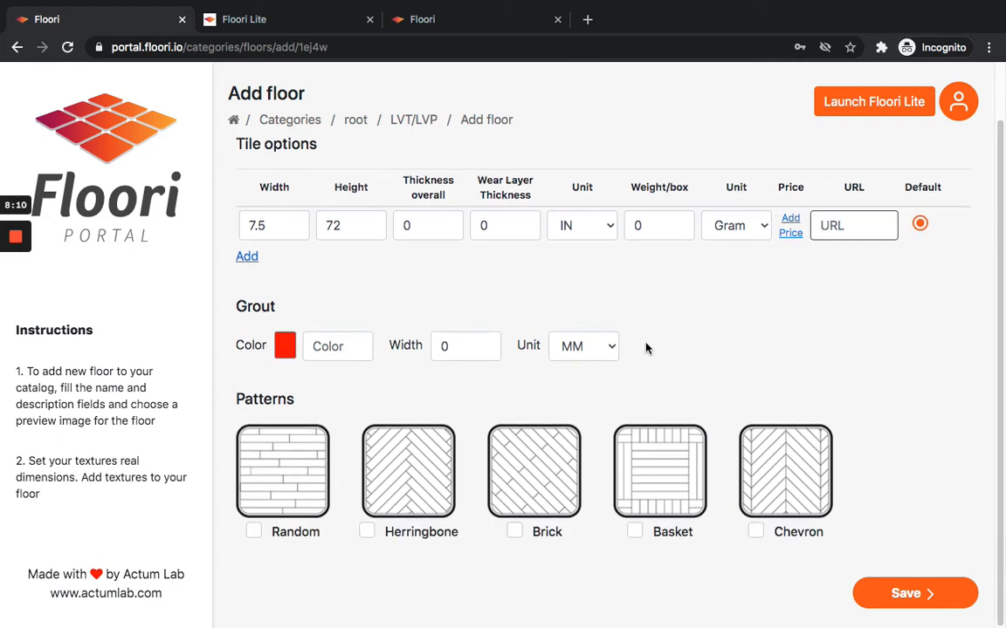
{"action": "left_click", "coordinate": [253, 533]}
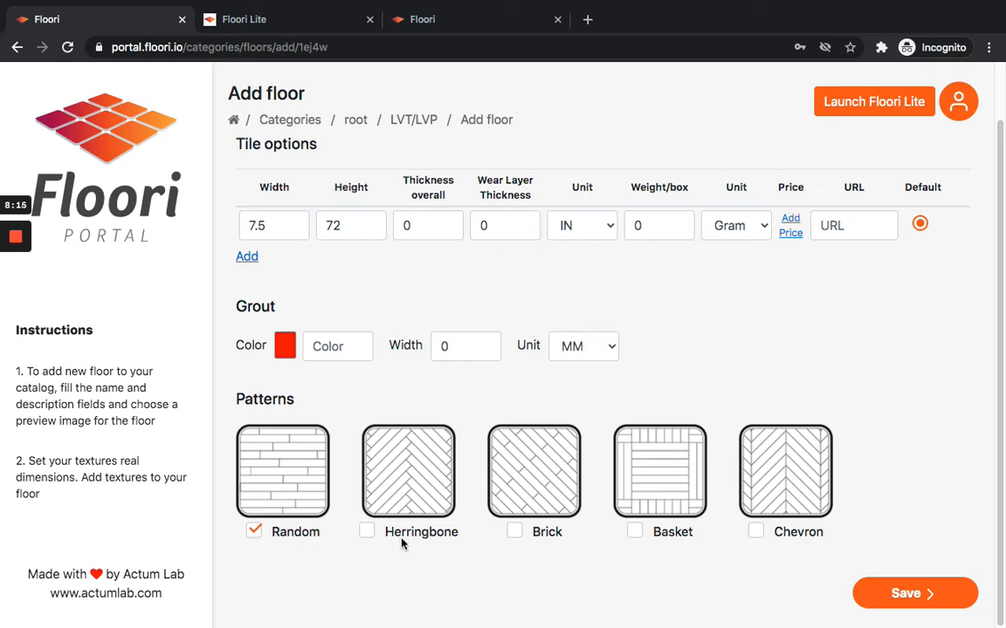
{"action": "left_click", "coordinate": [368, 534]}
{"action": "left_click", "coordinate": [636, 532]}
{"action": "left_click", "coordinate": [515, 532]}
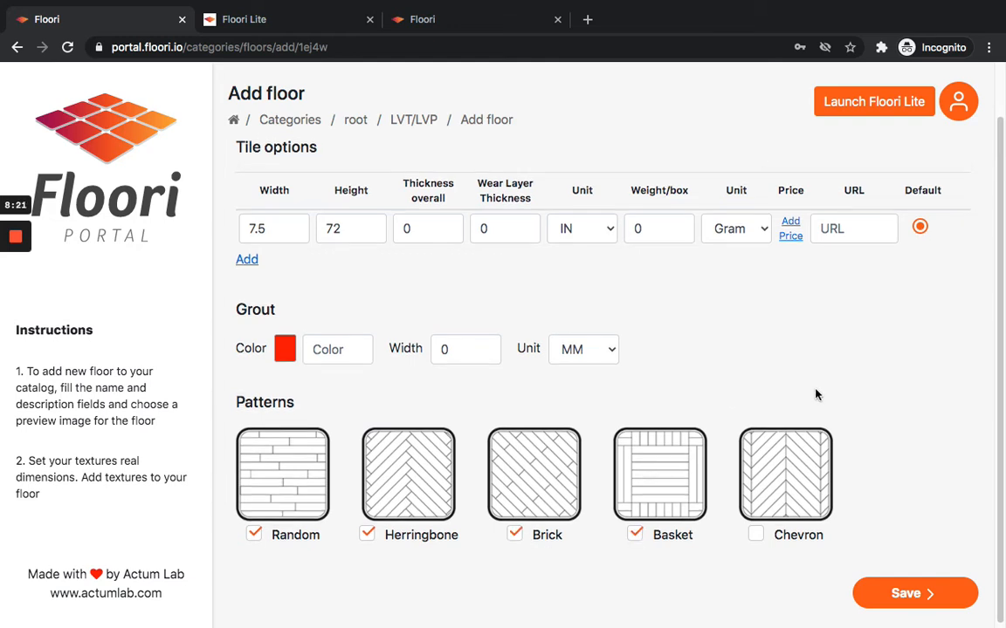
Save the pricing and options for the floor.
{"action": "scroll", "coordinate": [785, 410], "scroll_direction": "up", "scroll_amount": 2}
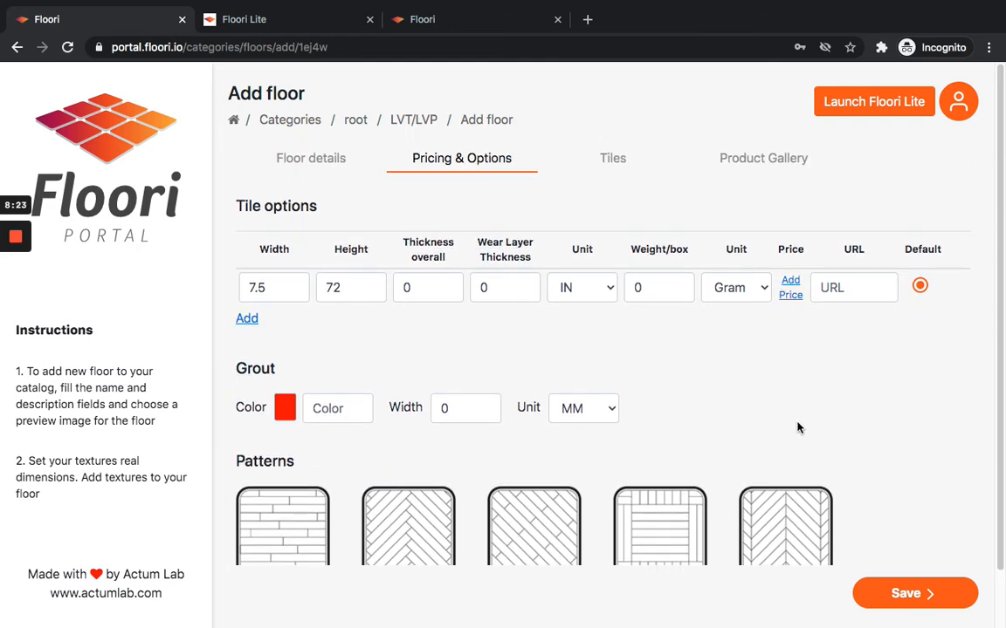
{"action": "scroll", "coordinate": [732, 371], "scroll_direction": "down", "scroll_amount": 1}
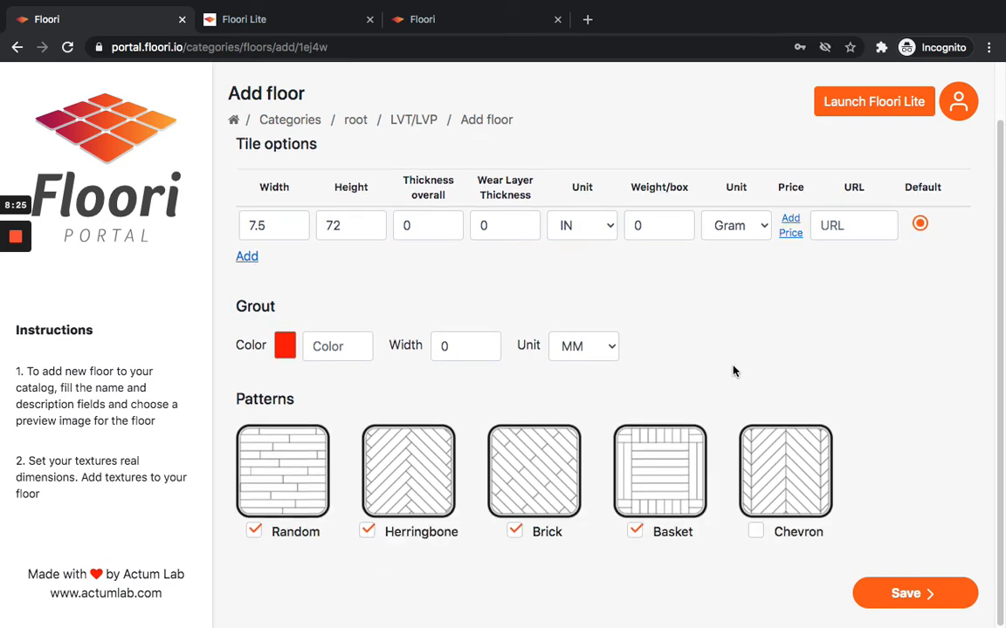
{"action": "left_click", "coordinate": [912, 594]}
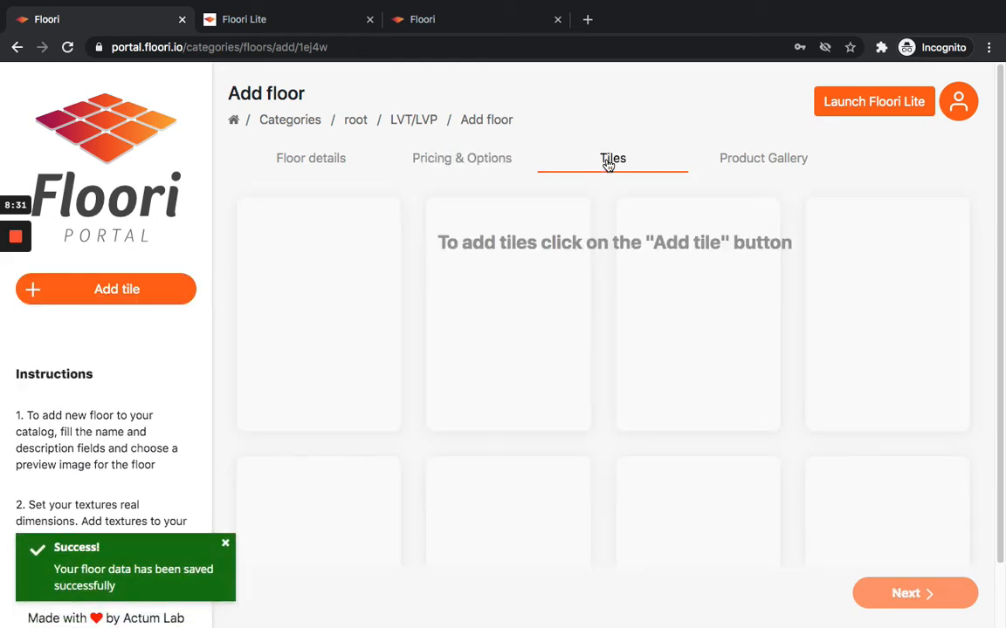
{"action": "left_click", "coordinate": [113, 292]}
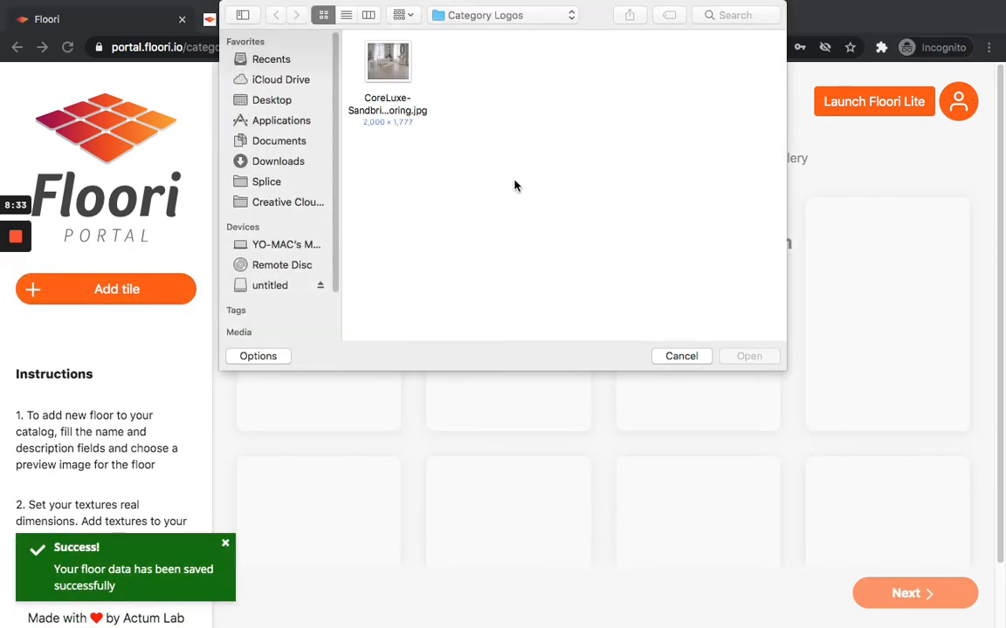
{"action": "left_click", "coordinate": [256, 99]}
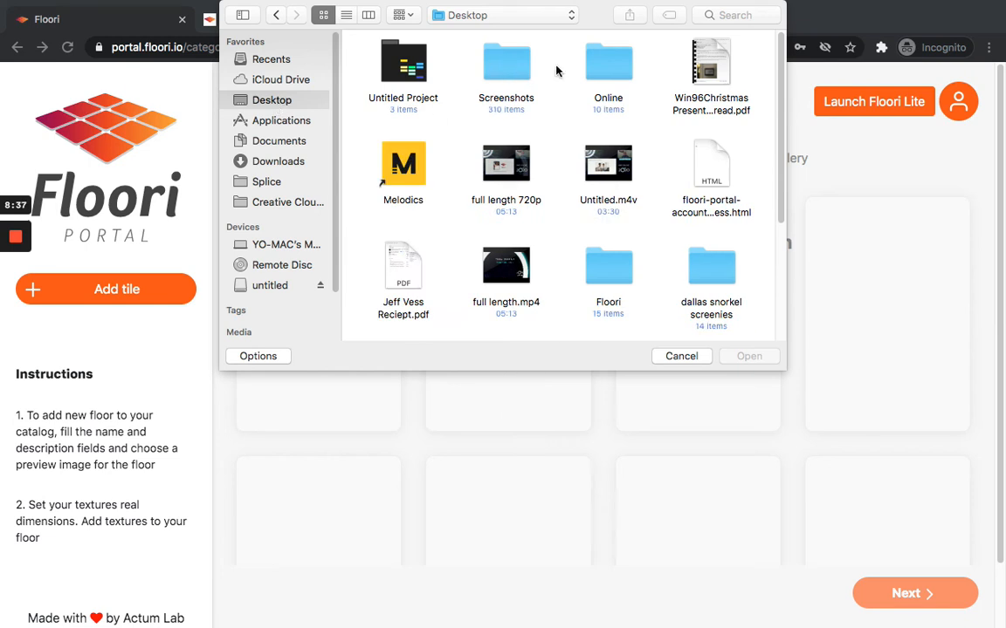
{"action": "scroll", "coordinate": [558, 153], "scroll_direction": "down", "scroll_amount": 1}
{"action": "left_click", "coordinate": [625, 262]}
{"action": "double_click", "coordinate": [625, 262]}
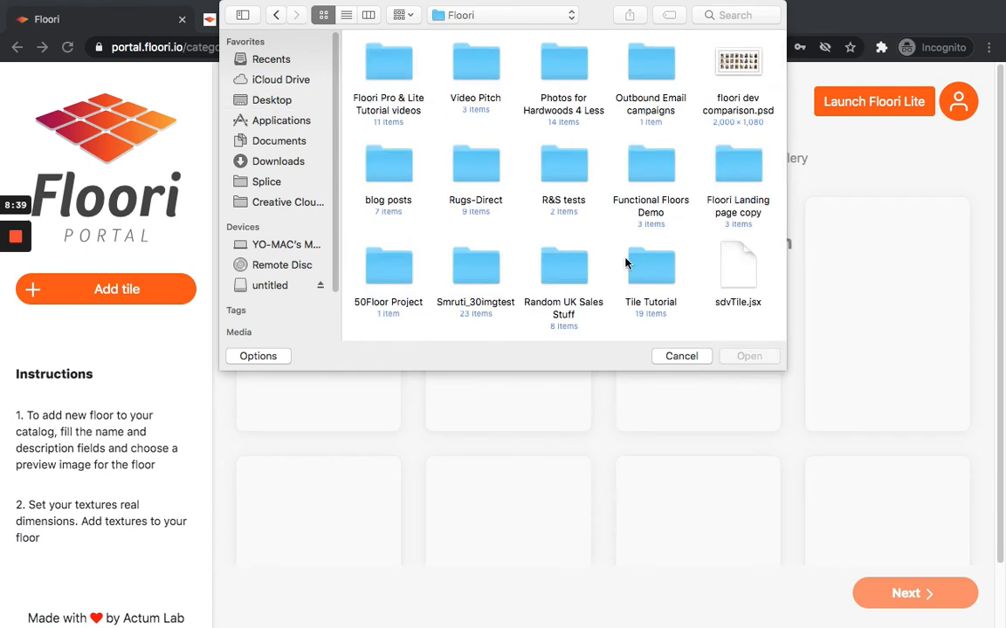
{"action": "double_click", "coordinate": [345, 68]}
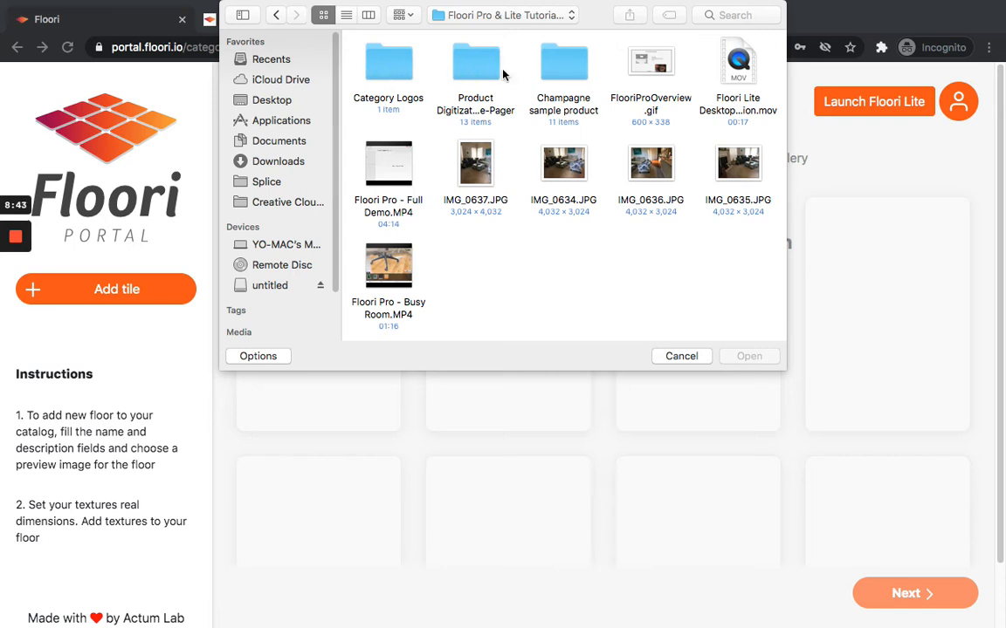
{"action": "left_click", "coordinate": [566, 73]}
{"action": "double_click", "coordinate": [566, 72]}
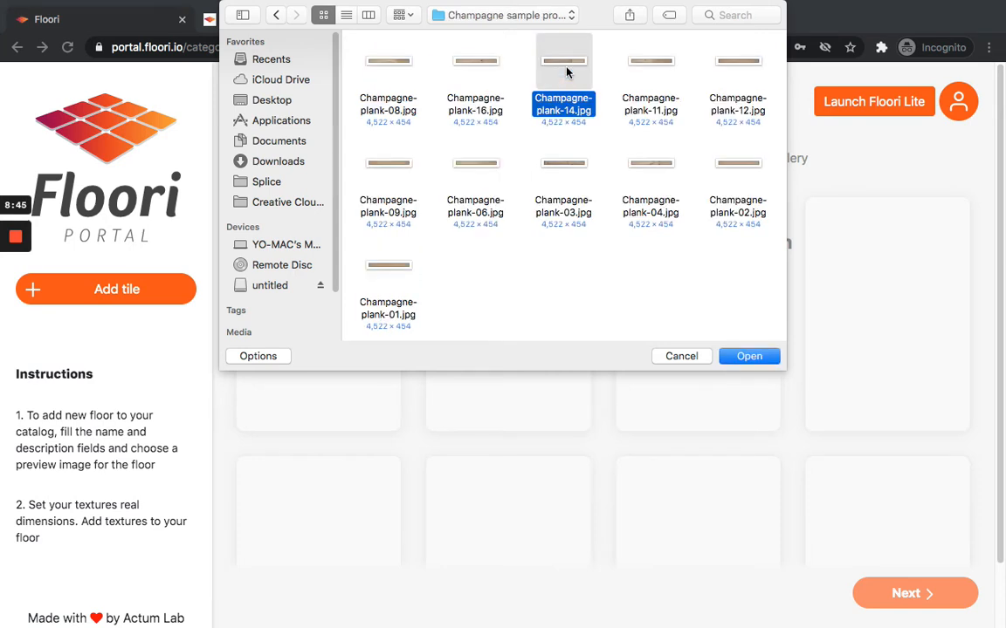
{"action": "left_click", "coordinate": [677, 359]}
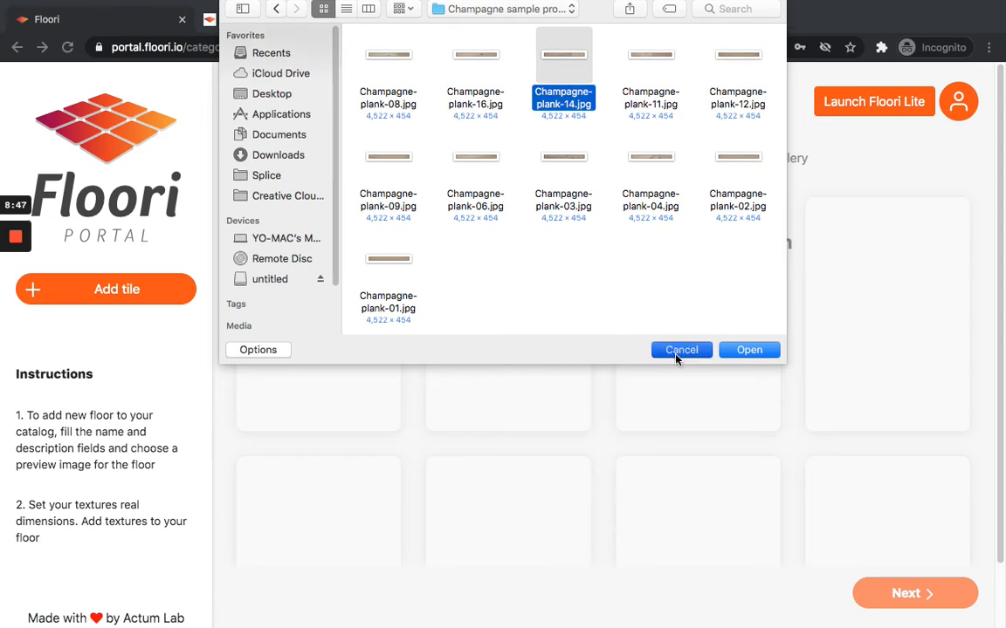
Upload all ten plank images from the Floor 1 Planks folder as the floor's tiles.
{"action": "left_click", "coordinate": [15, 300]}
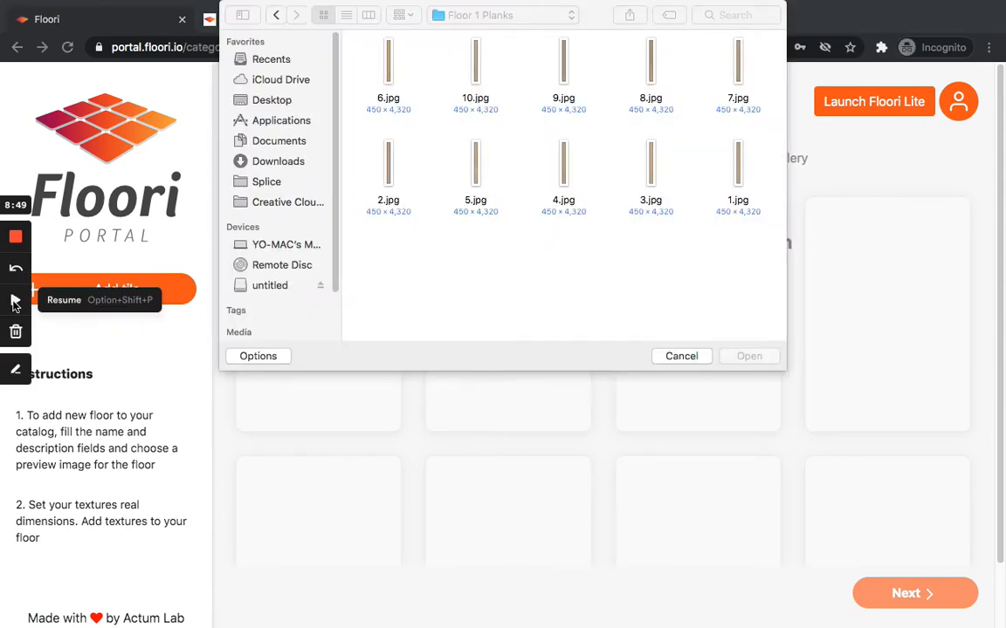
{"action": "left_click", "coordinate": [15, 300]}
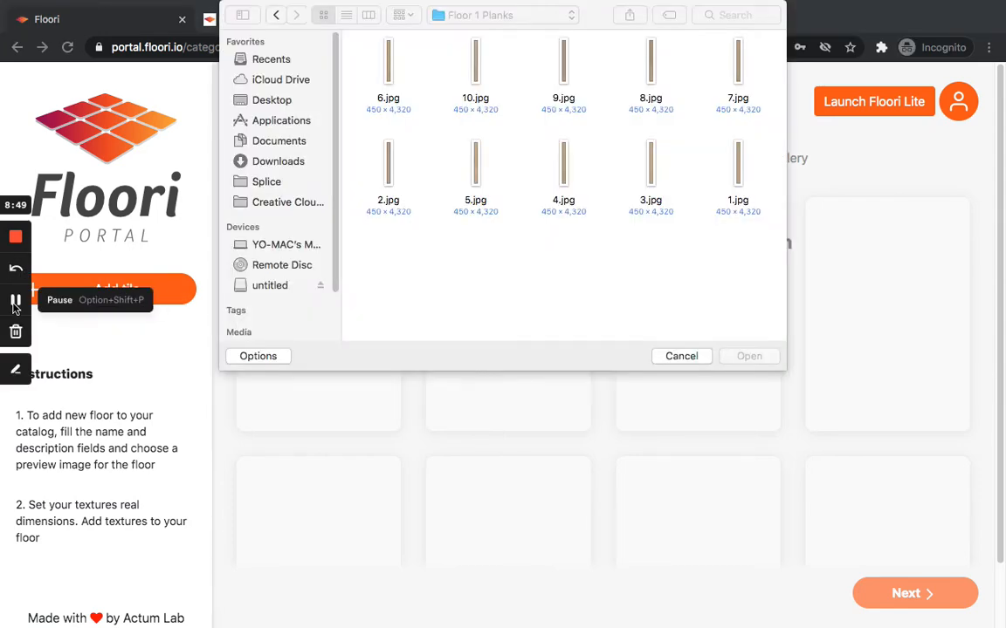
{"action": "left_click_drag", "start_coordinate": [752, 276], "coordinate": [377, 80]}
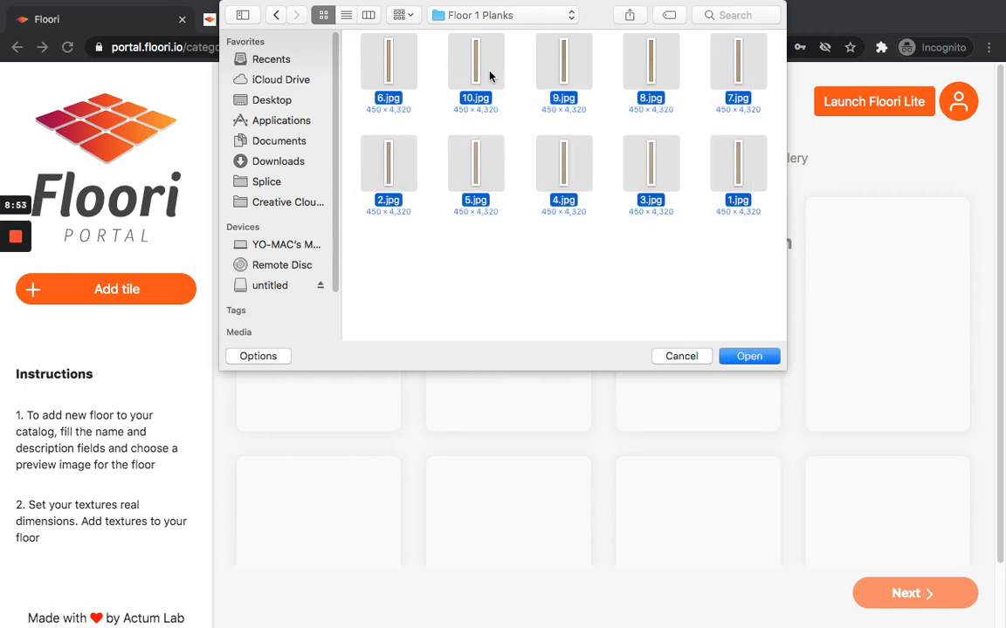
{"action": "left_click", "coordinate": [751, 360]}
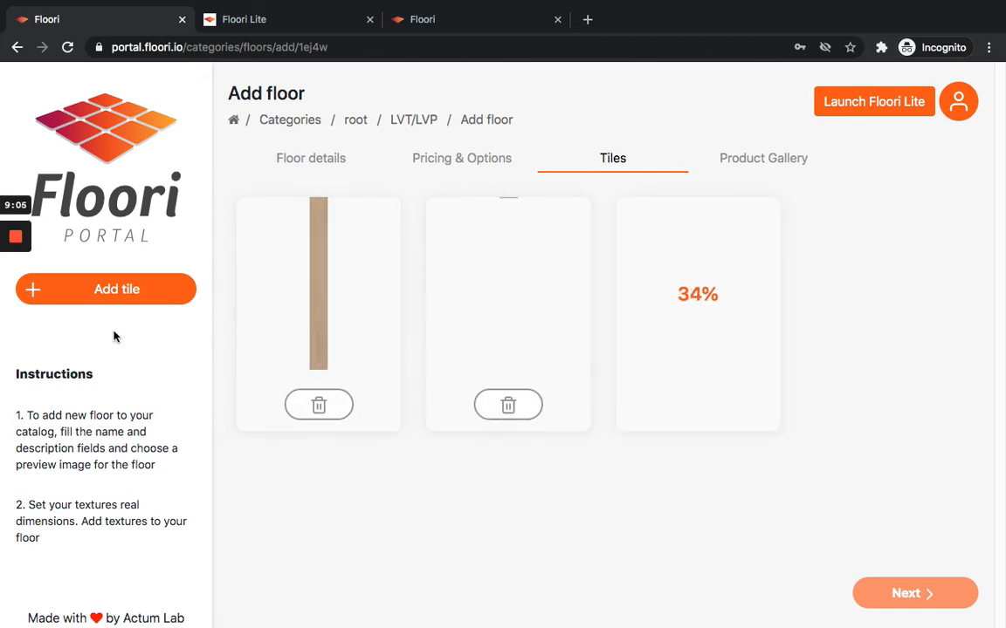
Add the CoreLuxe image from the Category Logos folder to the floor's product gallery.
{"action": "mouse_move", "coordinate": [8, 299]}
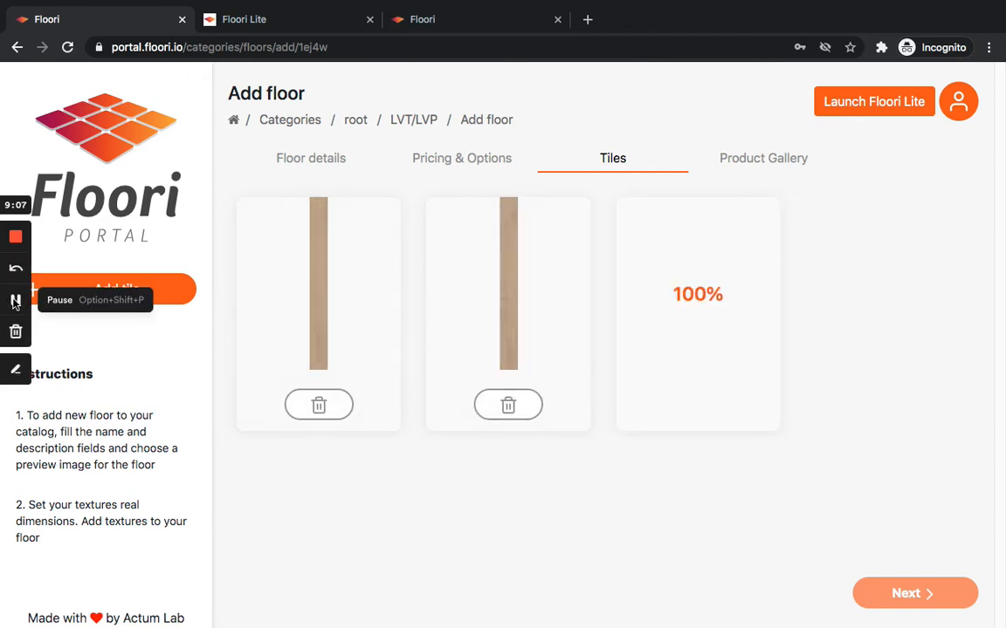
{"action": "left_click", "coordinate": [15, 301]}
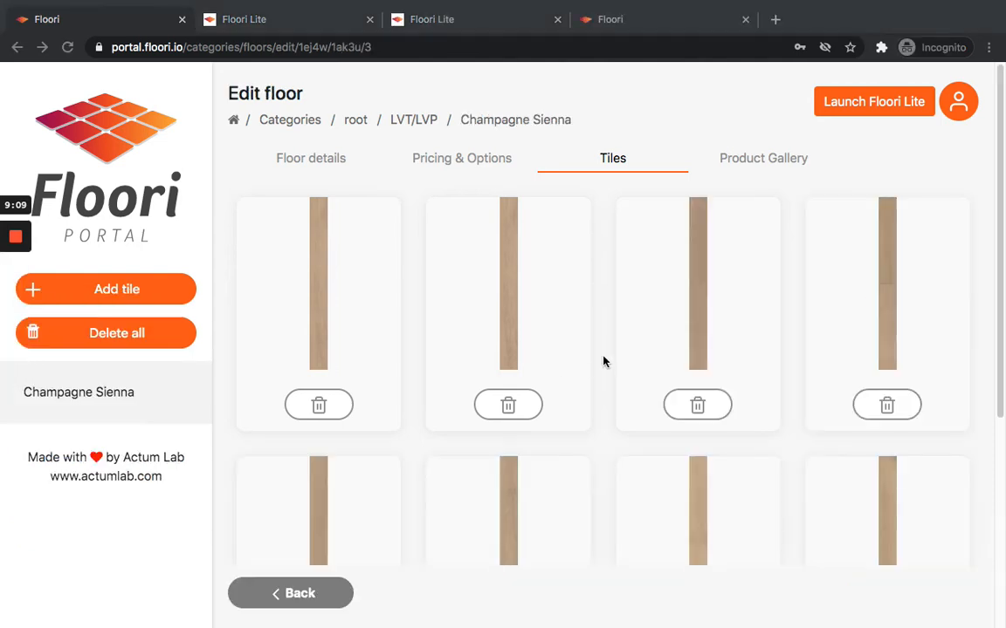
{"action": "scroll", "coordinate": [611, 358], "scroll_direction": "down", "scroll_amount": 2}
{"action": "scroll", "coordinate": [618, 353], "scroll_direction": "down", "scroll_amount": 3}
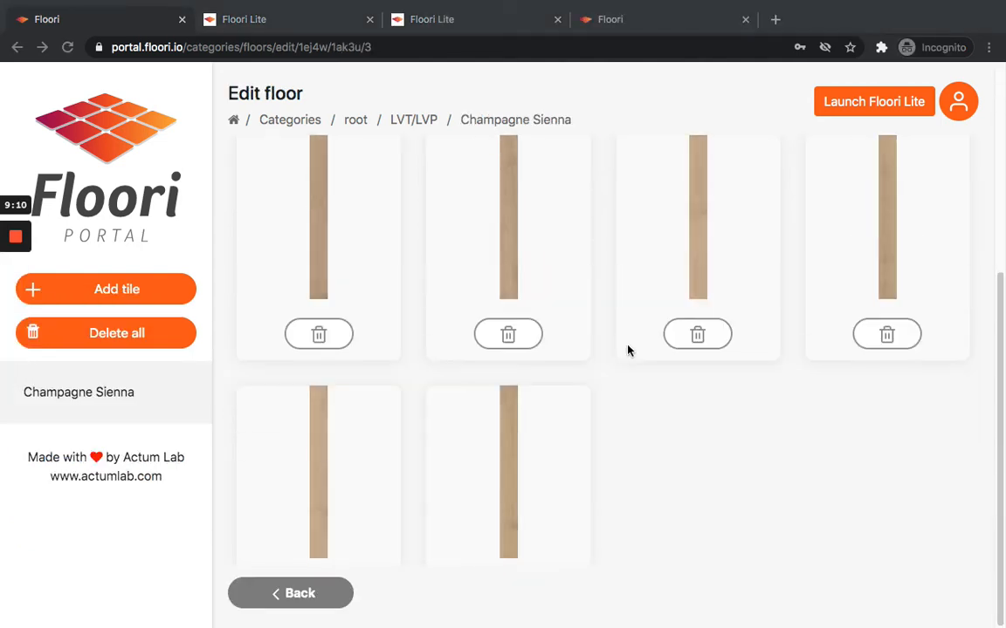
{"action": "scroll", "coordinate": [630, 350], "scroll_direction": "up", "scroll_amount": 5}
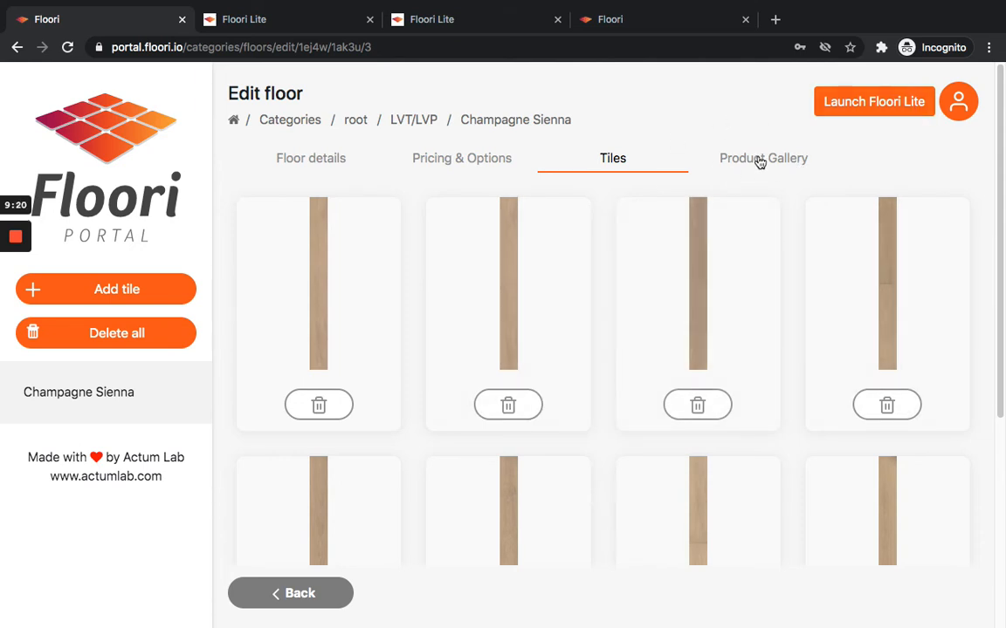
{"action": "left_click", "coordinate": [796, 158]}
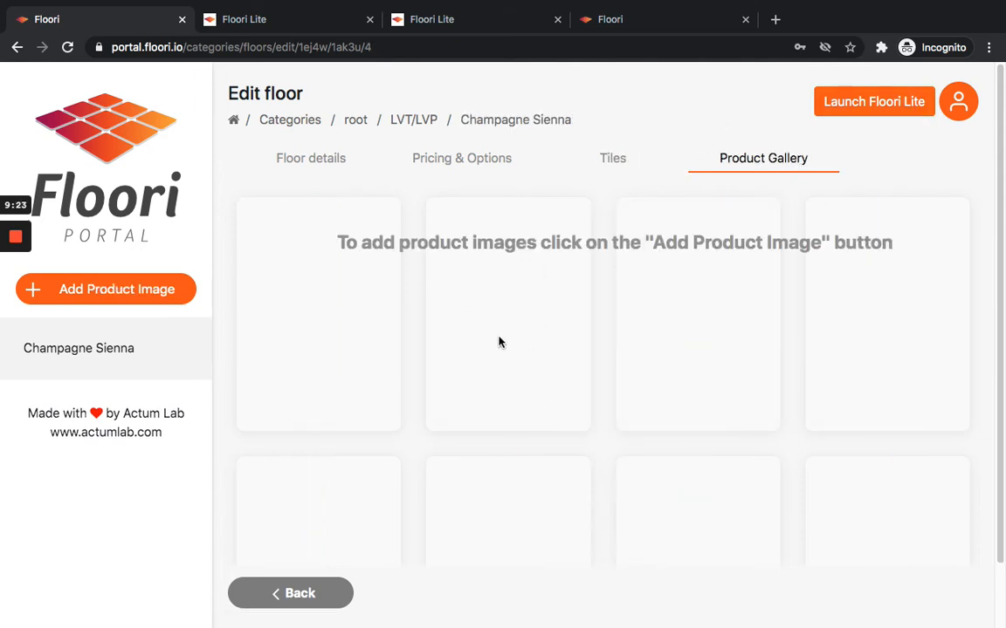
{"action": "left_click", "coordinate": [154, 288]}
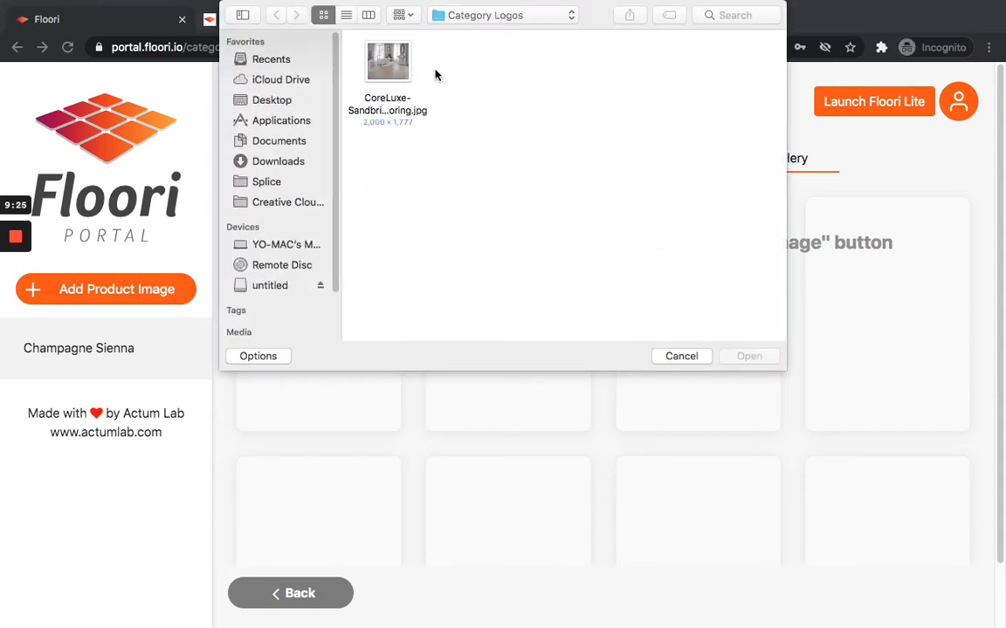
{"action": "left_click", "coordinate": [425, 98]}
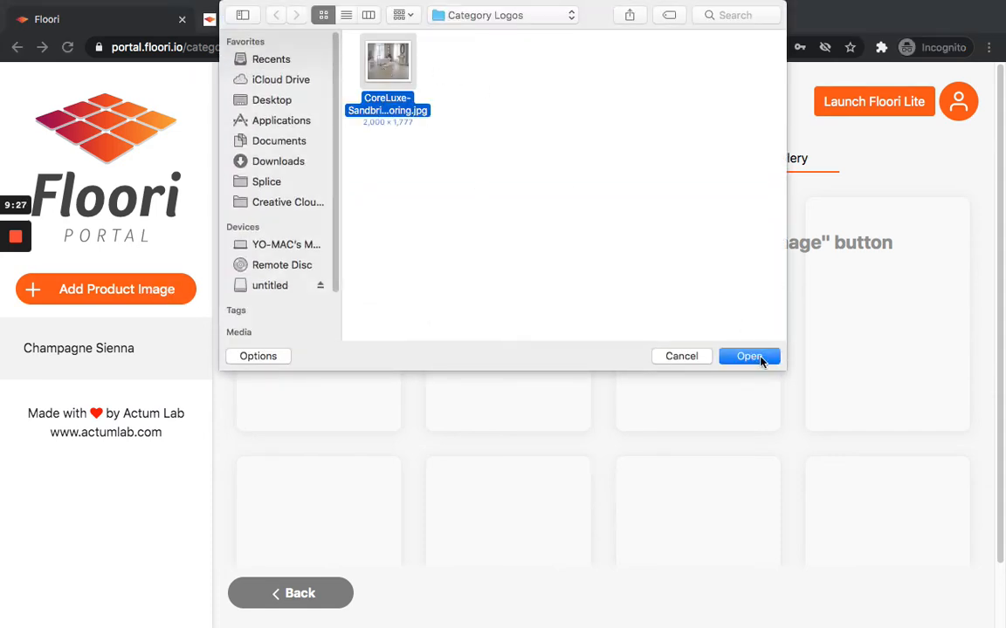
{"action": "left_click", "coordinate": [749, 356]}
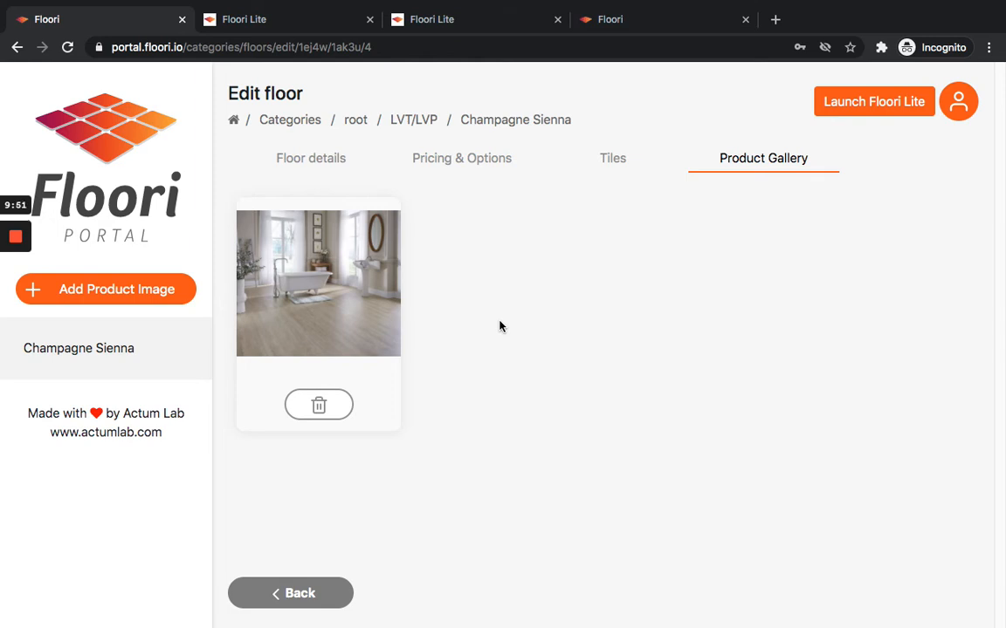
Launch Floori Lite from the portal in a new tab to preview the catalog.
{"action": "left_click", "coordinate": [616, 160]}
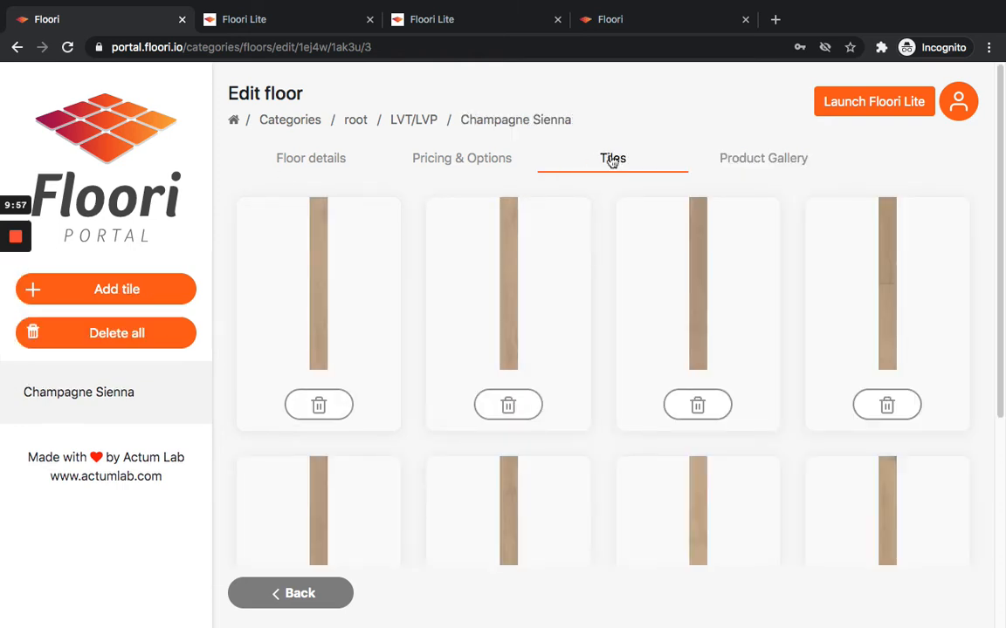
{"action": "mouse_move", "coordinate": [12, 332]}
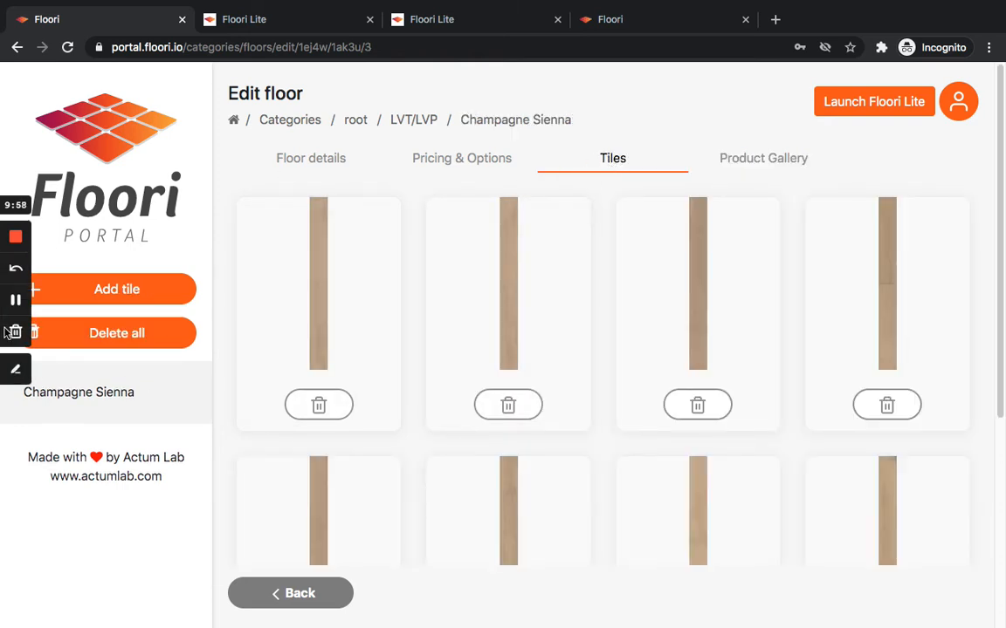
{"action": "left_click", "coordinate": [14, 302]}
{"action": "left_click", "coordinate": [14, 303]}
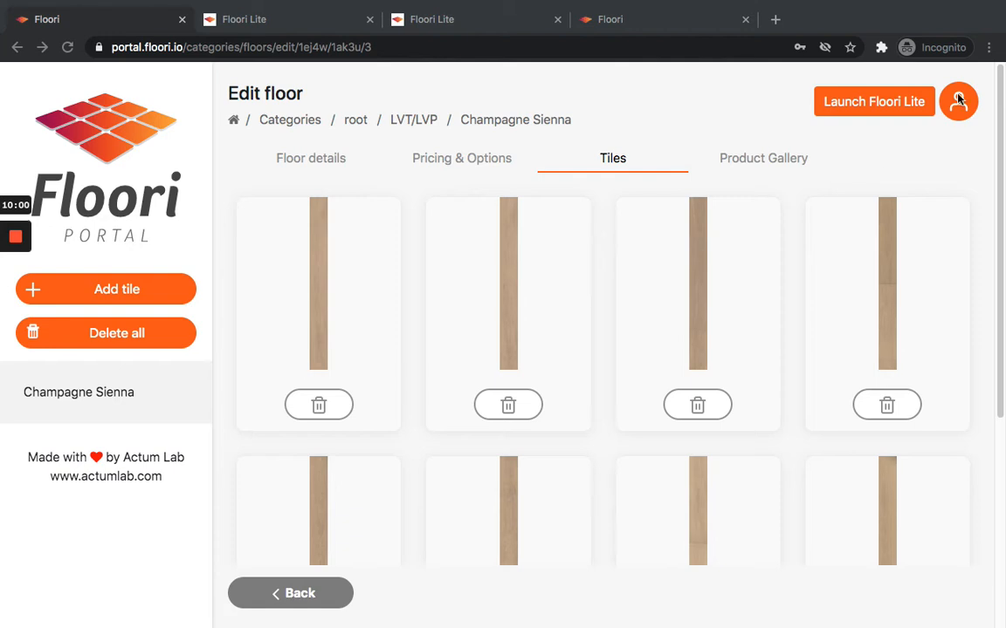
{"action": "left_click", "coordinate": [845, 134]}
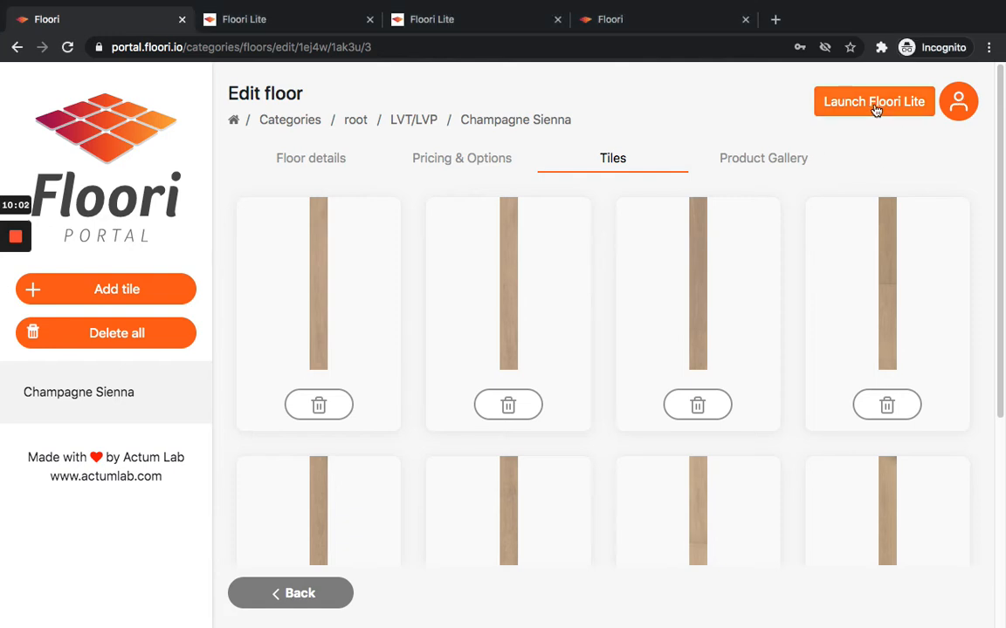
{"action": "left_click", "coordinate": [885, 105]}
{"action": "left_click", "coordinate": [430, 21]}
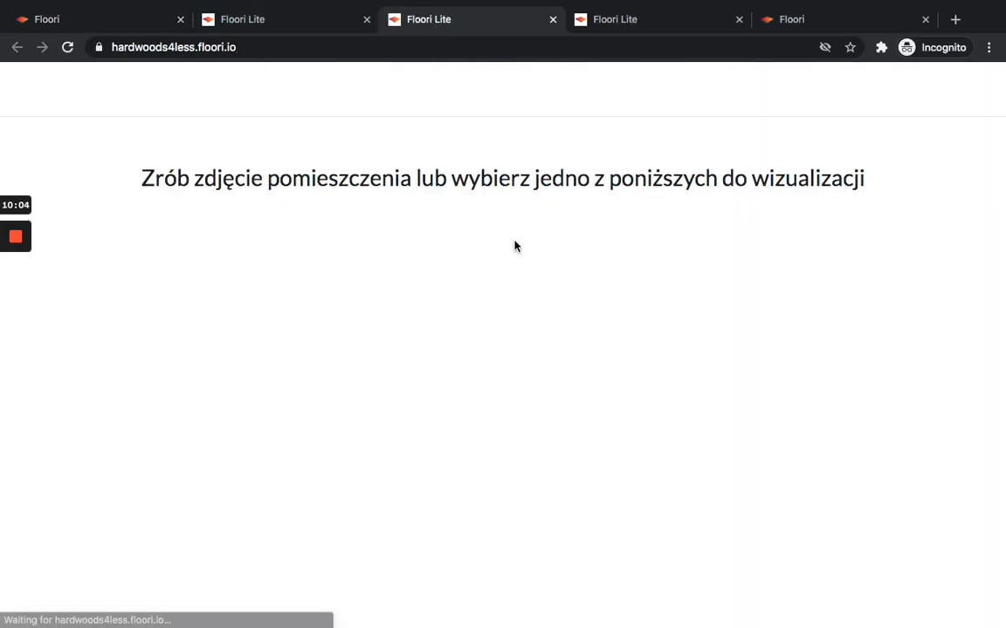
{"action": "scroll", "coordinate": [354, 363], "scroll_direction": "down", "scroll_amount": 2}
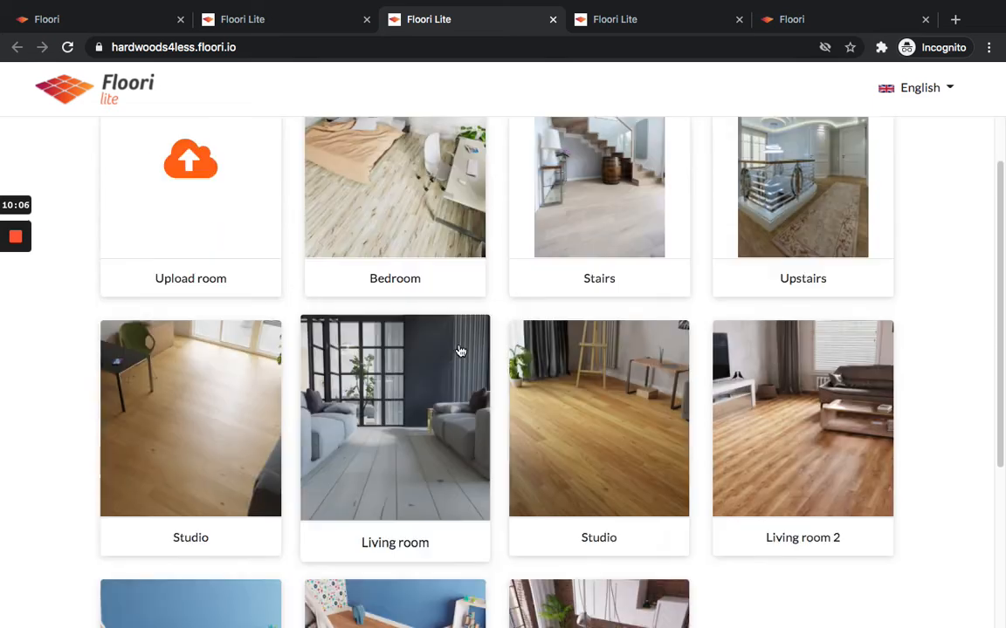
{"action": "scroll", "coordinate": [460, 350], "scroll_direction": "up", "scroll_amount": 2}
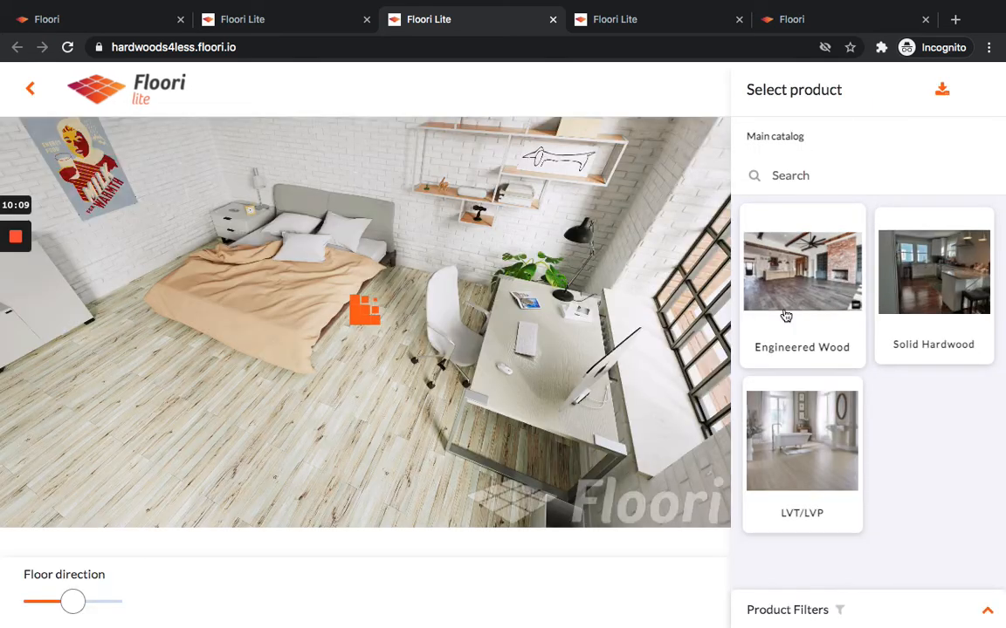
Open the LVT/LVP category and apply the Champagne Sienna floor to the room preview.
{"action": "left_click", "coordinate": [788, 305]}
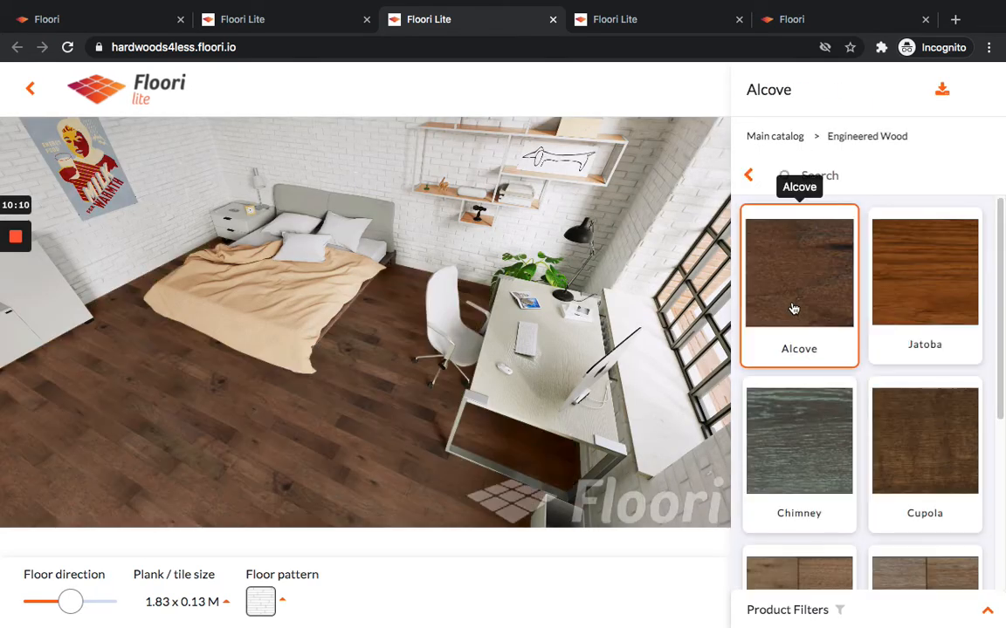
{"action": "left_click", "coordinate": [750, 177]}
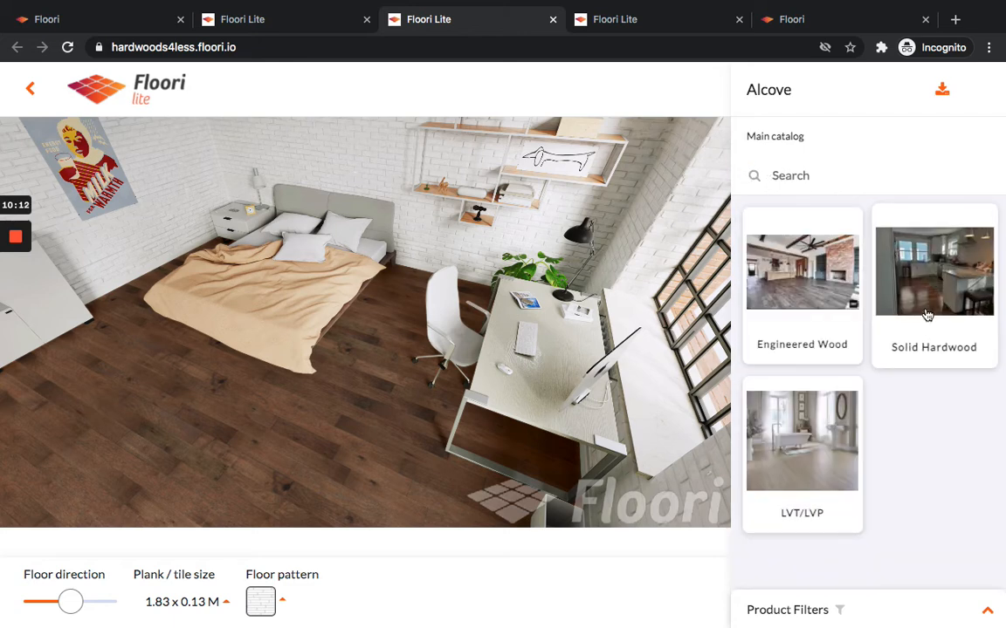
{"action": "left_click", "coordinate": [791, 447]}
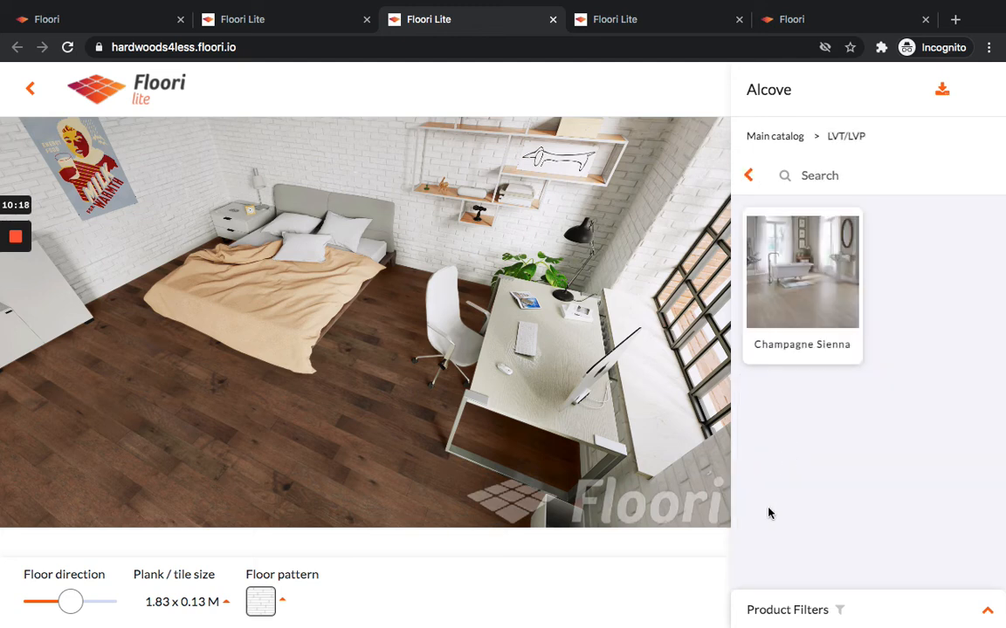
{"action": "left_click", "coordinate": [802, 299]}
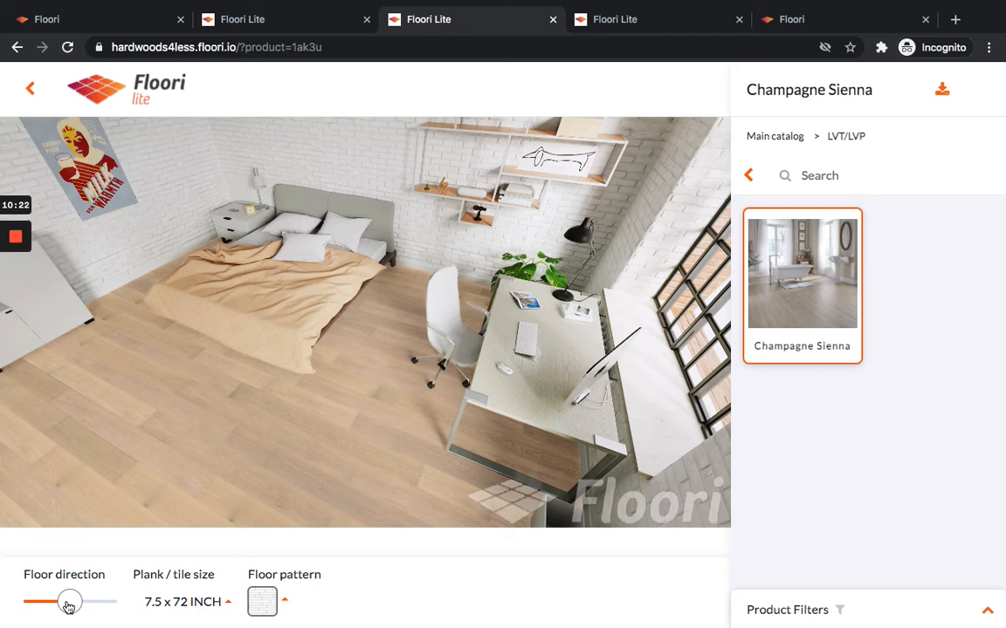
Turn the floor direction slider to its maximum and set the floor pattern to Herringbone.
{"action": "left_click_drag", "start_coordinate": [70, 601], "coordinate": [103, 601]}
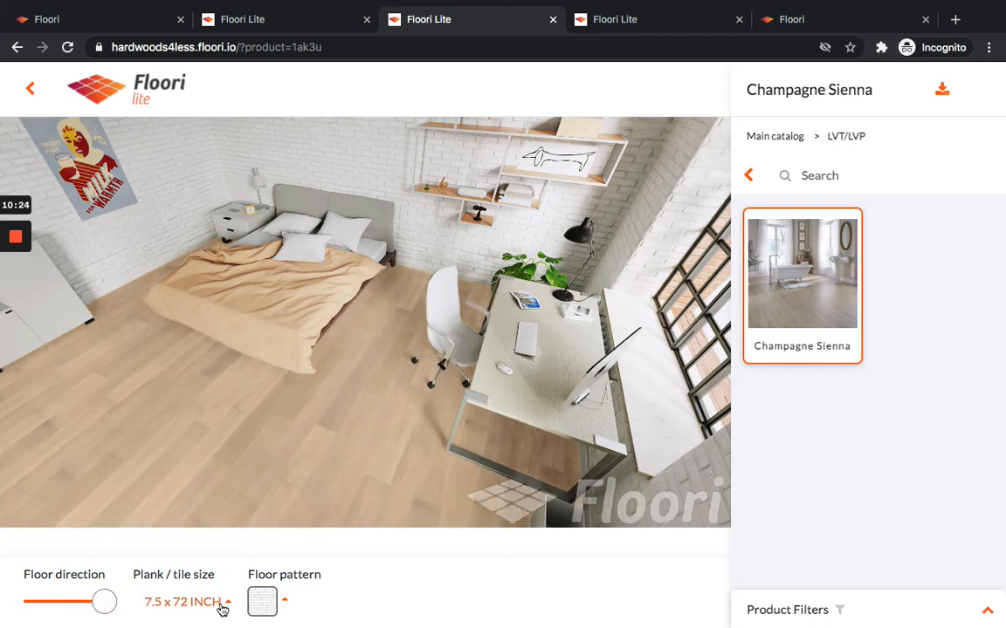
{"action": "left_click", "coordinate": [288, 603]}
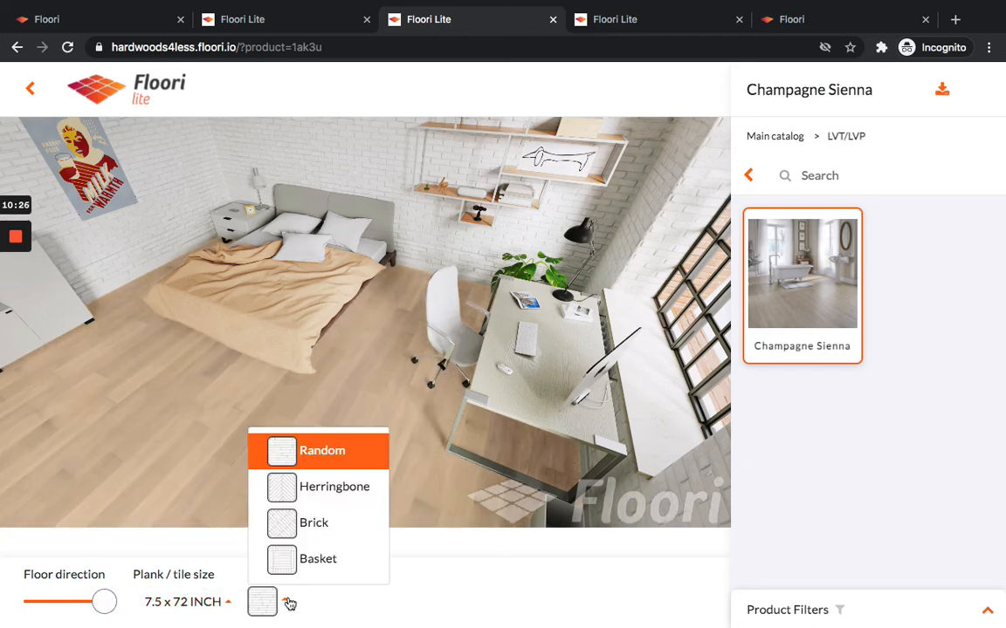
{"action": "left_click", "coordinate": [330, 487]}
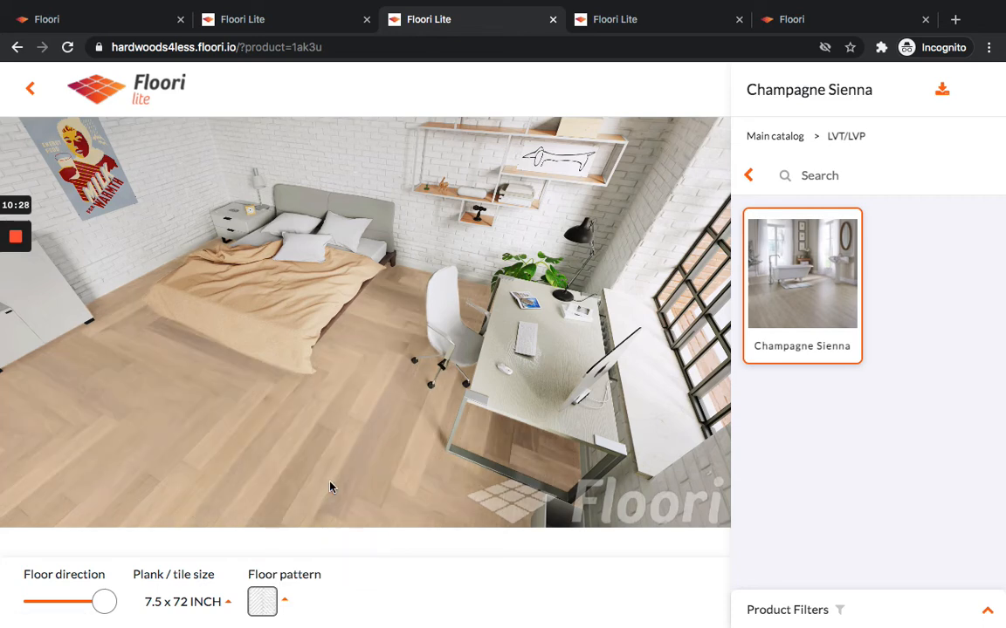
{"action": "left_click", "coordinate": [285, 602]}
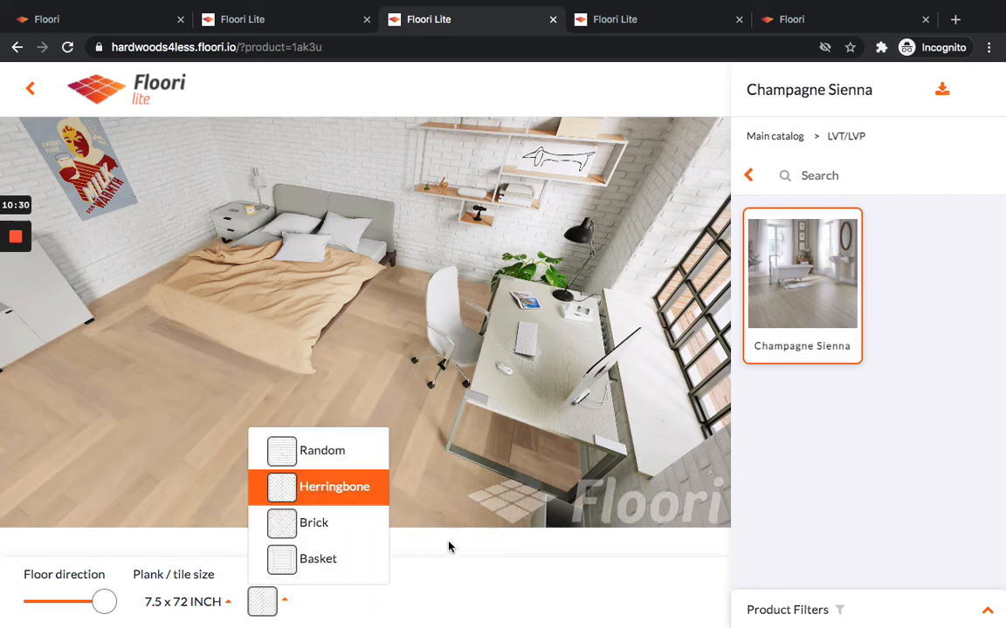
{"action": "left_click", "coordinate": [481, 571]}
{"action": "mouse_move", "coordinate": [1, 255]}
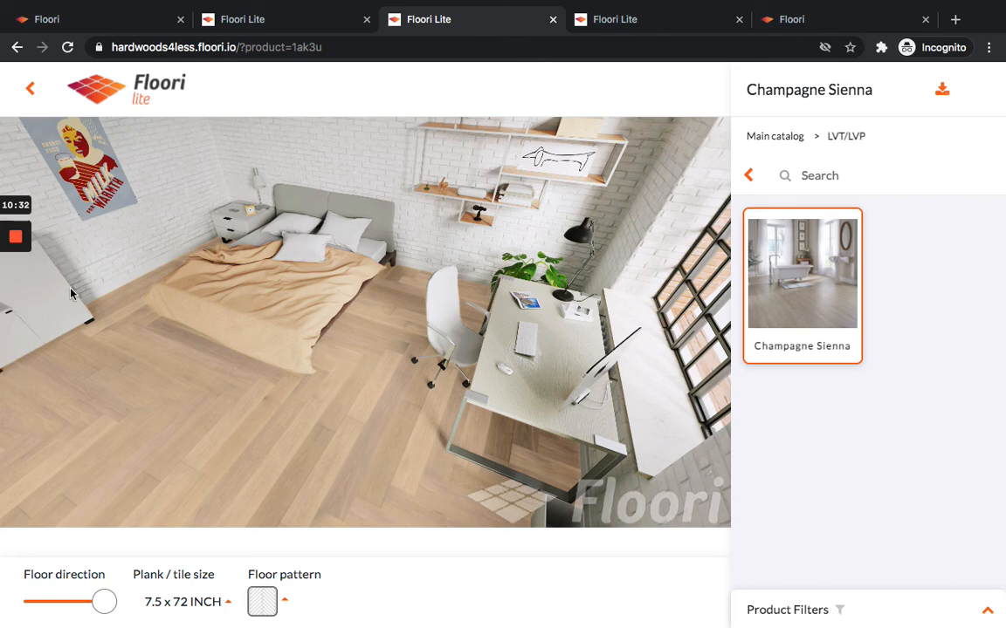
{"action": "mouse_move", "coordinate": [2, 326]}
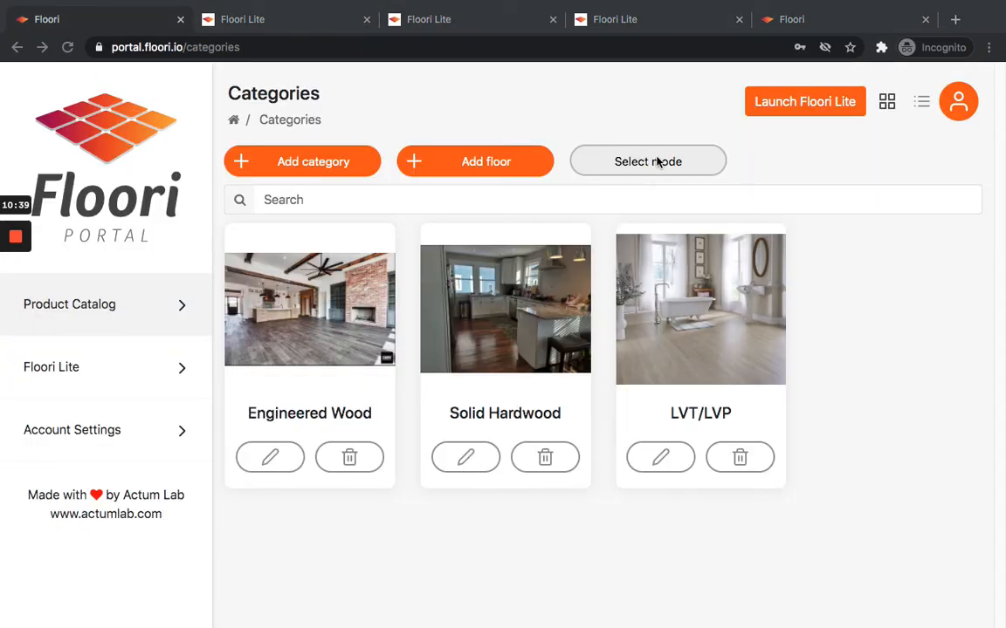
Turn on select mode and browse Solid Hardwood, Red & White Oak, opening the Natural Red Oak floor.
{"action": "left_click", "coordinate": [818, 169]}
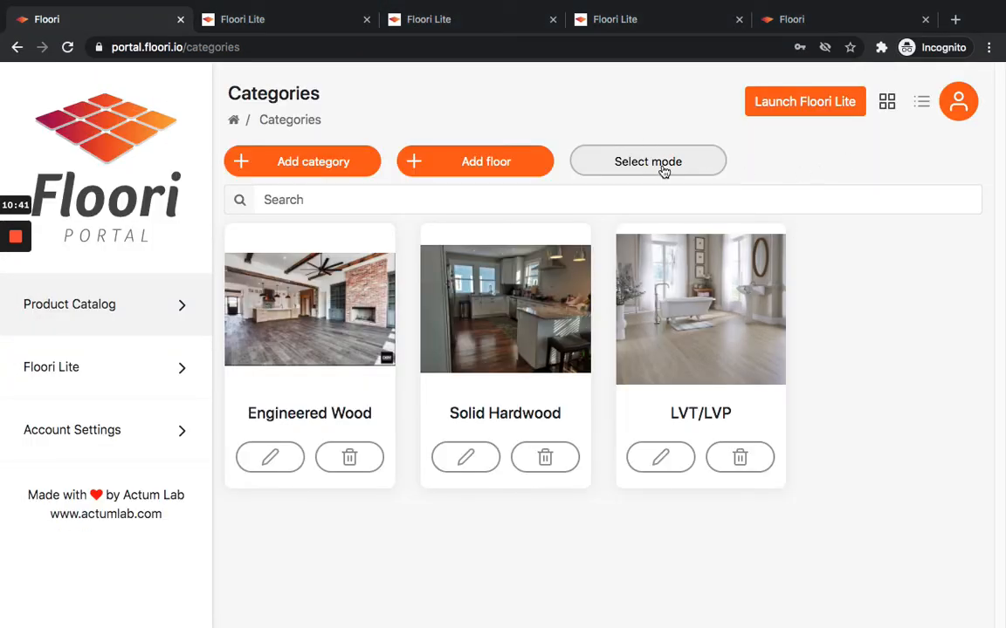
{"action": "left_click", "coordinate": [594, 164]}
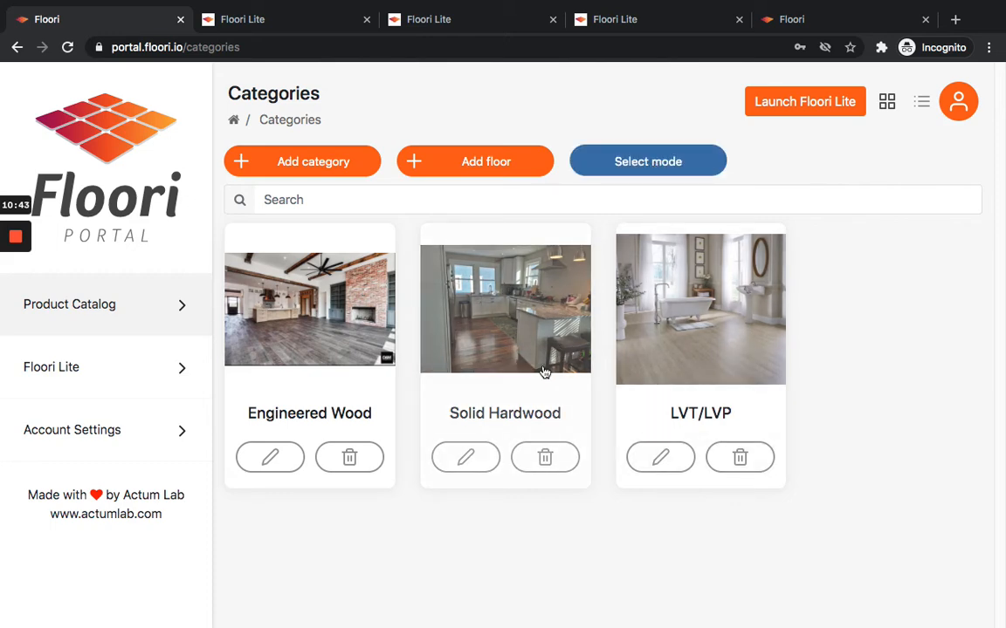
{"action": "left_click", "coordinate": [515, 367]}
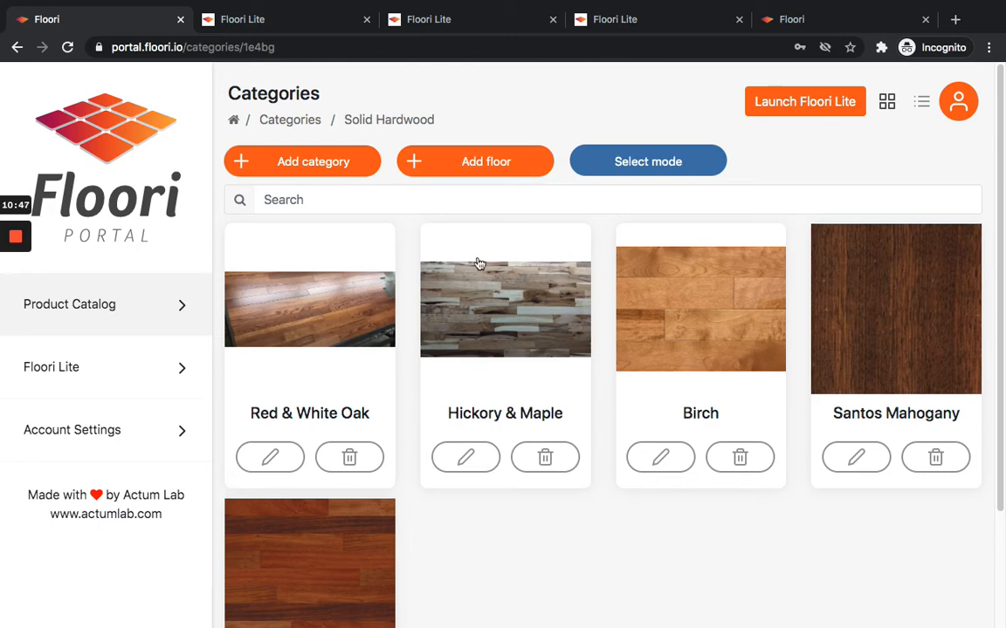
{"action": "left_click", "coordinate": [327, 342]}
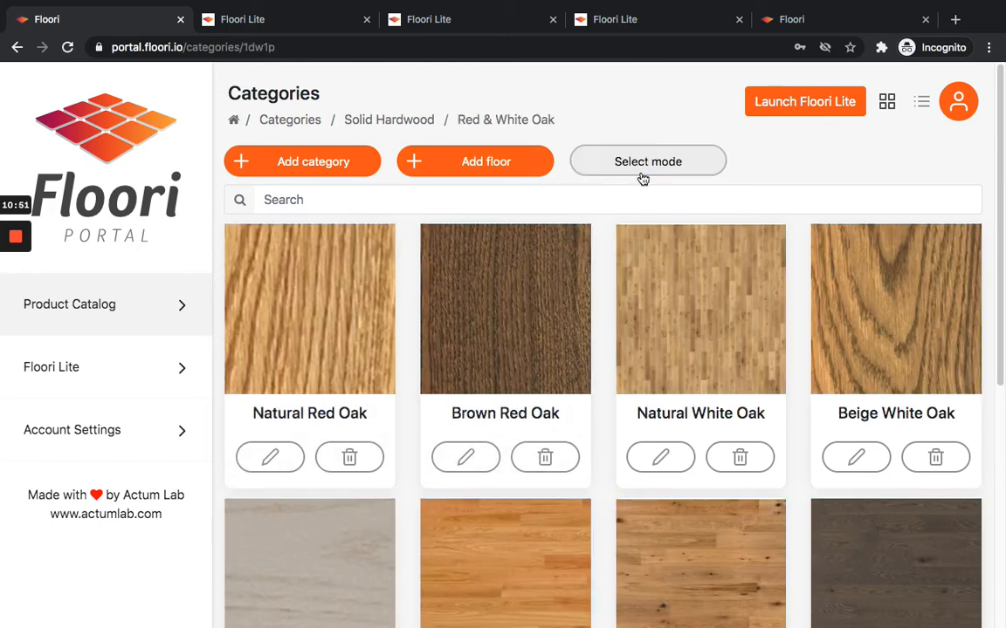
{"action": "left_click", "coordinate": [345, 383]}
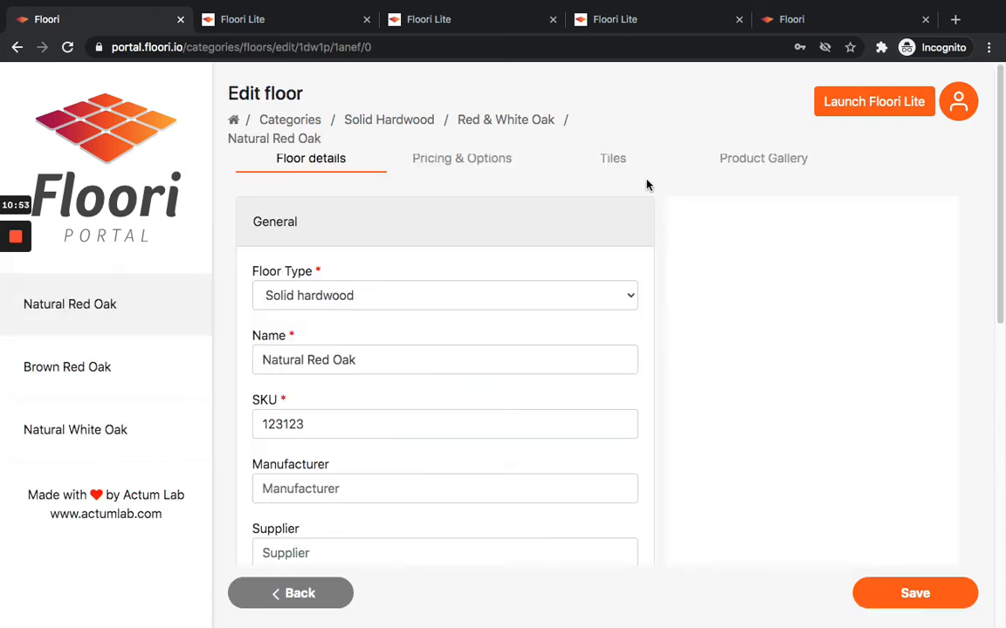
{"action": "left_click", "coordinate": [14, 303]}
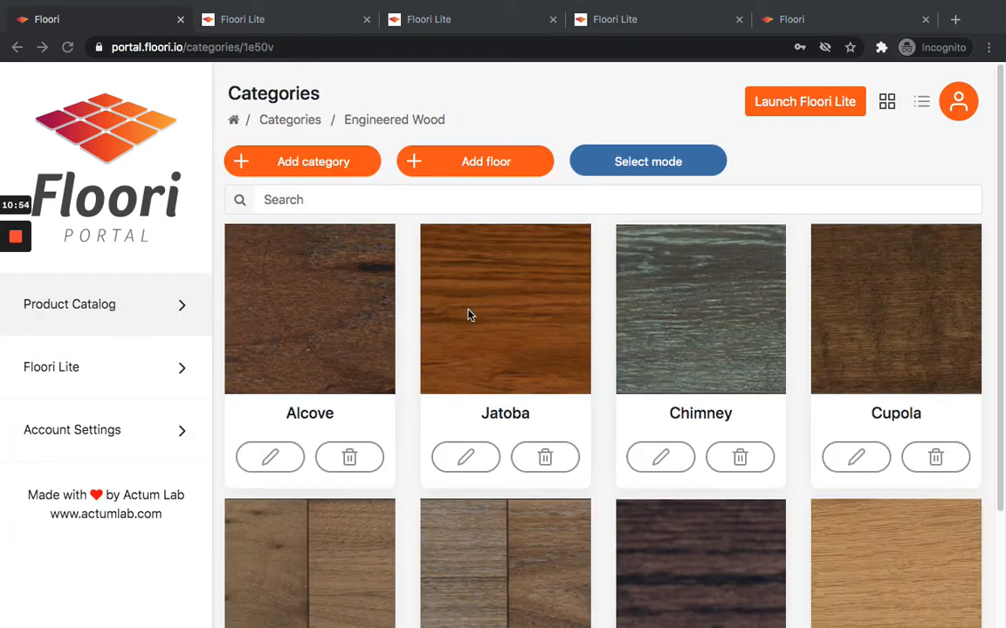
Select the Alcove, Jatoba, Chimney and Cupola floors in the Engineered Wood category.
{"action": "left_click", "coordinate": [258, 352]}
{"action": "left_click", "coordinate": [530, 353]}
{"action": "left_click", "coordinate": [740, 364]}
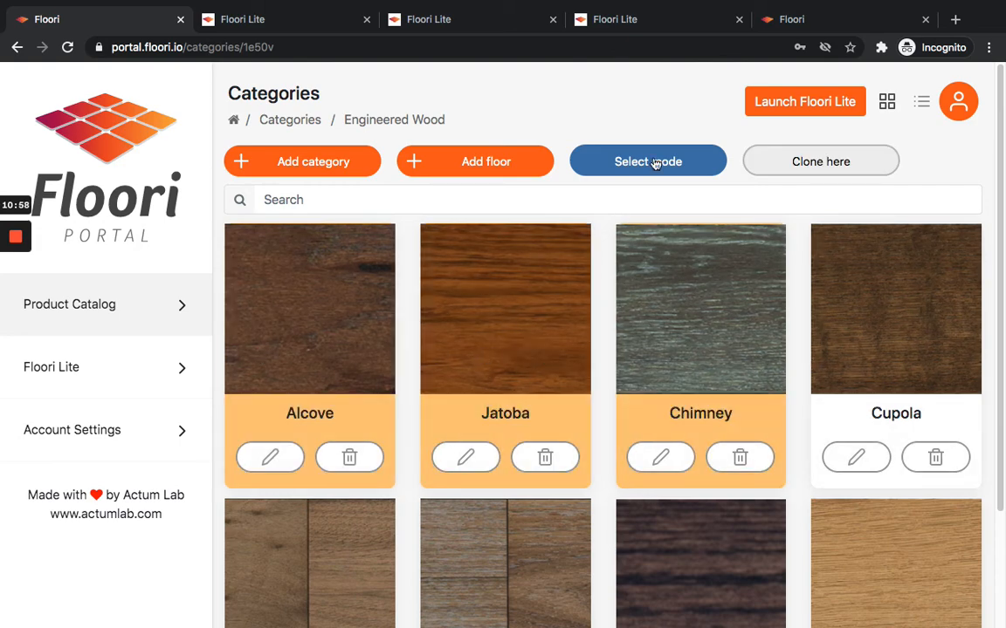
{"action": "left_click", "coordinate": [860, 380]}
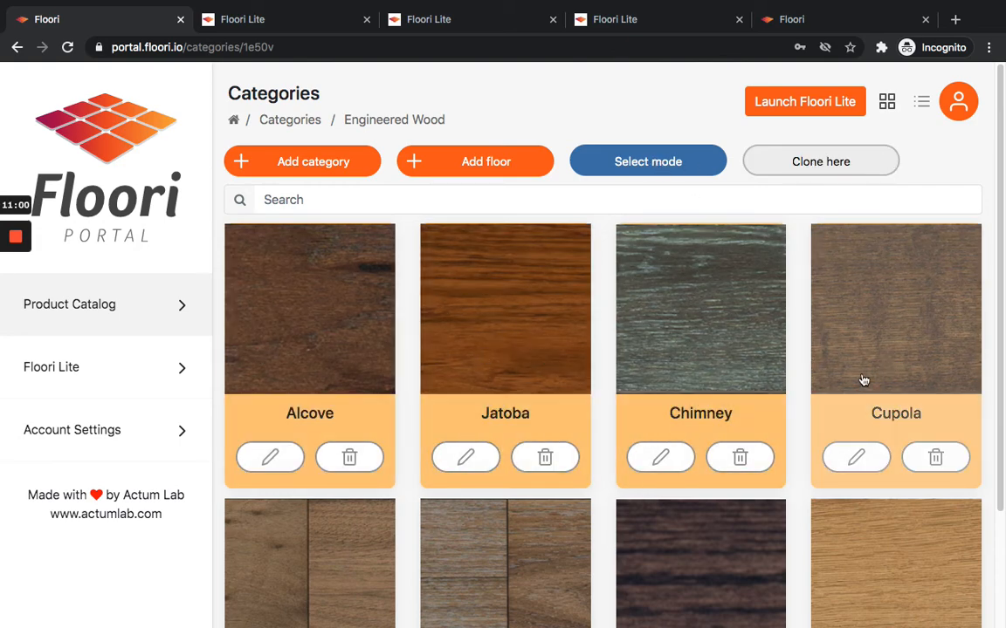
Clone the selected Engineered Wood floors into the LVT/LVP category.
{"action": "scroll", "coordinate": [374, 437], "scroll_direction": "down", "scroll_amount": 2}
{"action": "scroll", "coordinate": [353, 441], "scroll_direction": "up", "scroll_amount": 2}
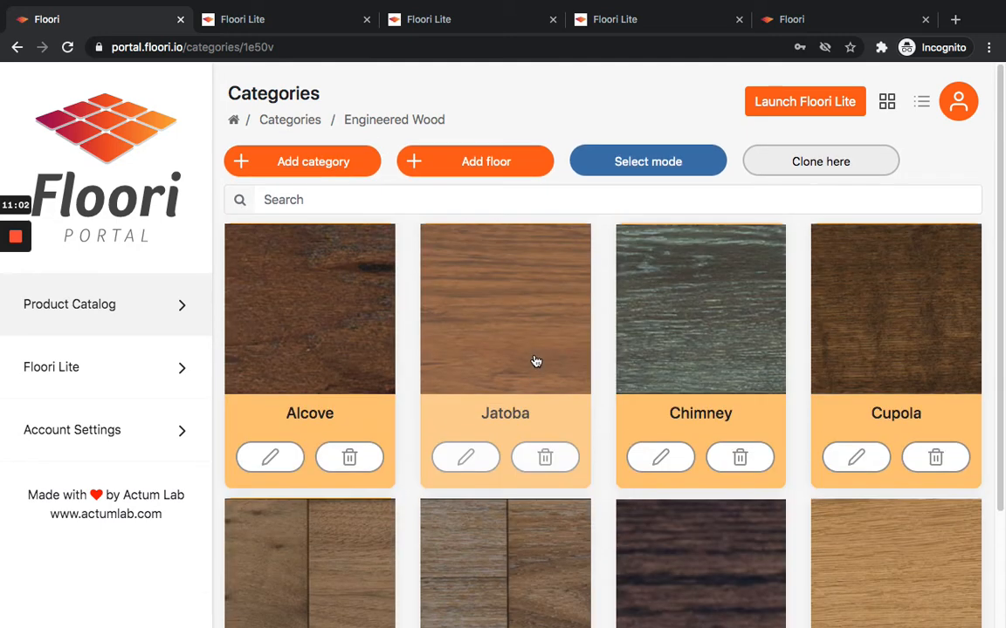
{"action": "left_click", "coordinate": [301, 123]}
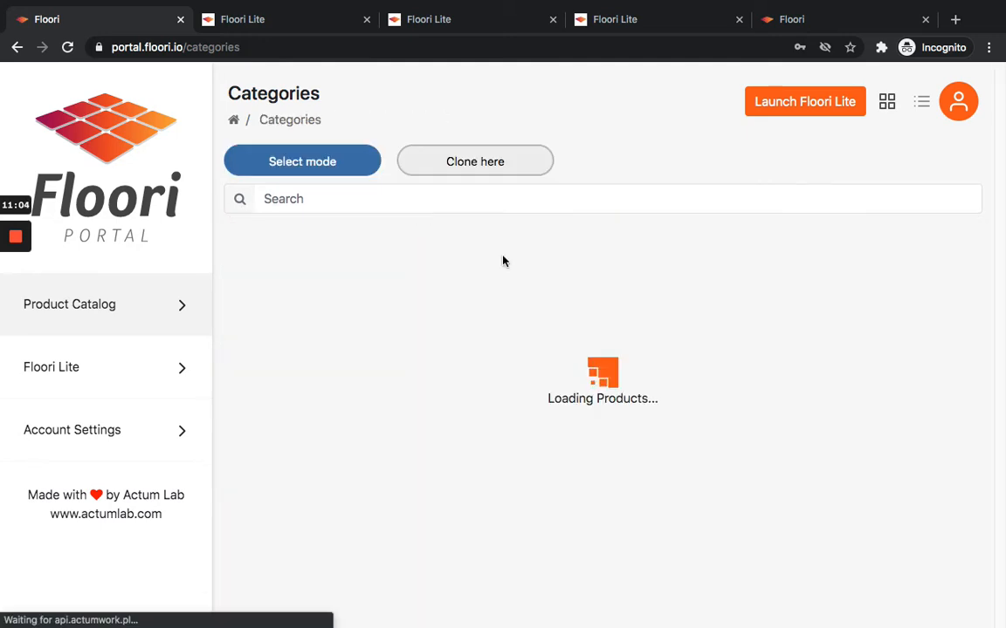
{"action": "left_click", "coordinate": [722, 365]}
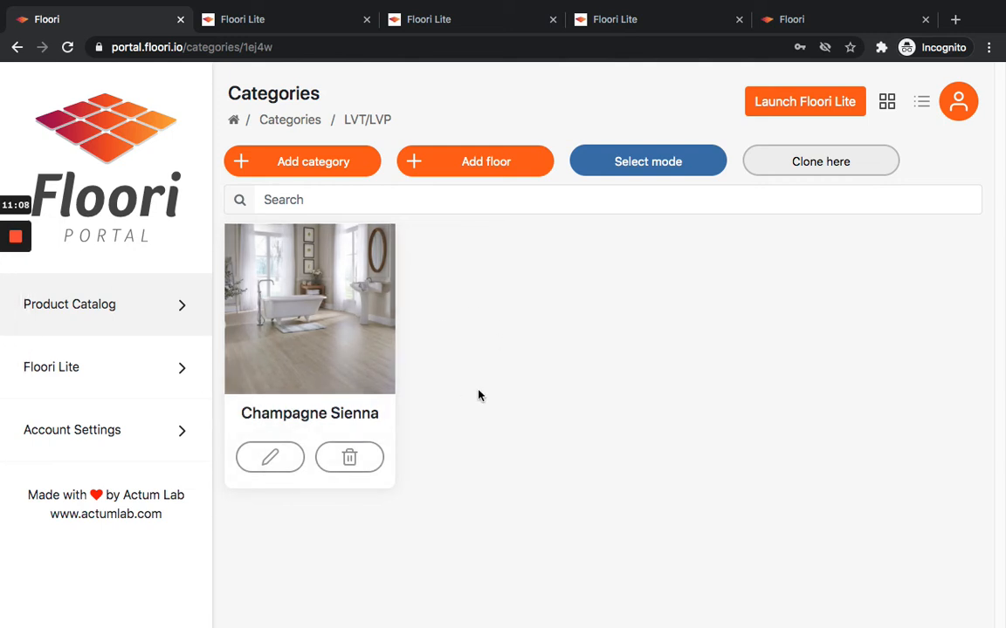
{"action": "left_click", "coordinate": [825, 172]}
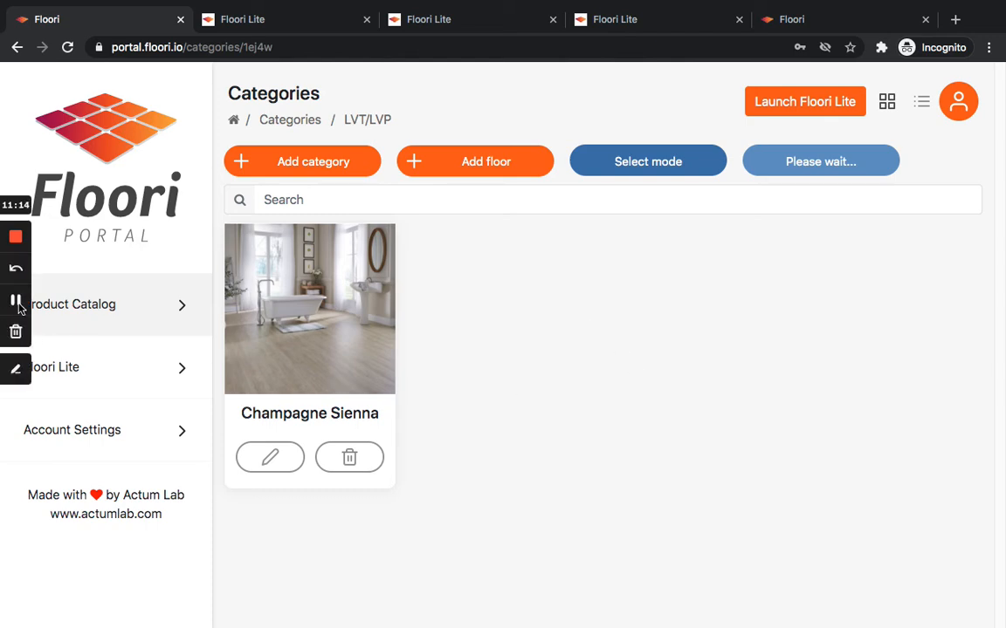
{"action": "left_click", "coordinate": [18, 304]}
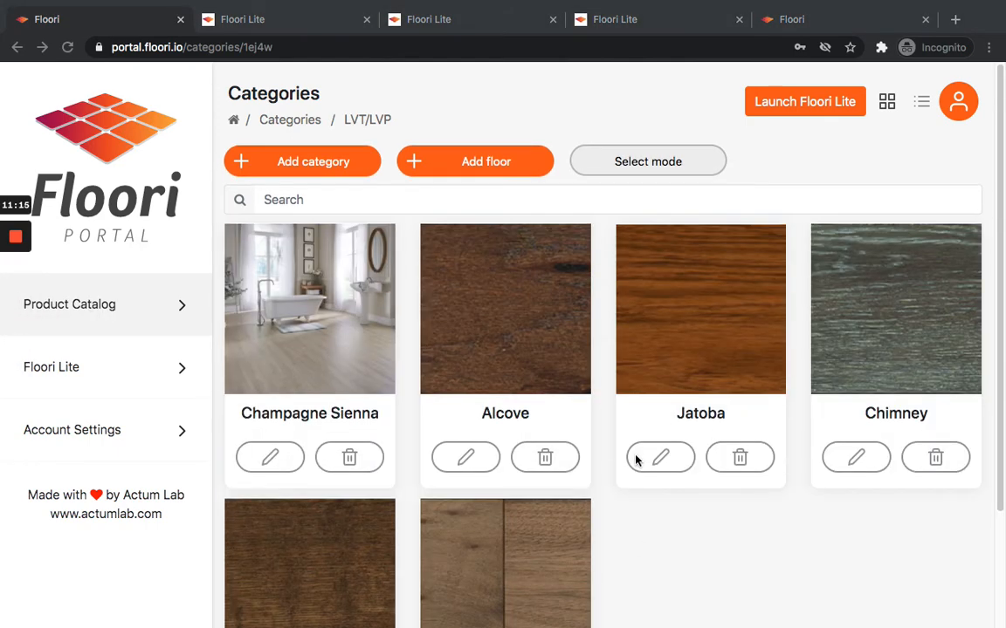
{"action": "scroll", "coordinate": [442, 443], "scroll_direction": "down", "scroll_amount": 2}
{"action": "scroll", "coordinate": [733, 342], "scroll_direction": "up", "scroll_amount": 2}
{"action": "scroll", "coordinate": [751, 410], "scroll_direction": "down", "scroll_amount": 3}
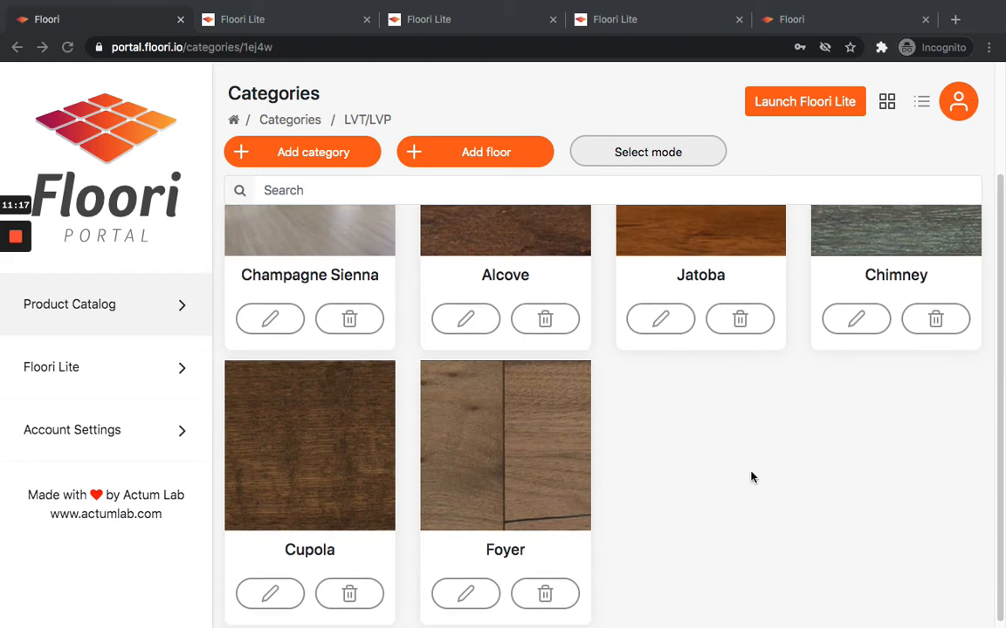
{"action": "scroll", "coordinate": [752, 476], "scroll_direction": "up", "scroll_amount": 3}
{"action": "scroll", "coordinate": [721, 495], "scroll_direction": "down", "scroll_amount": 2}
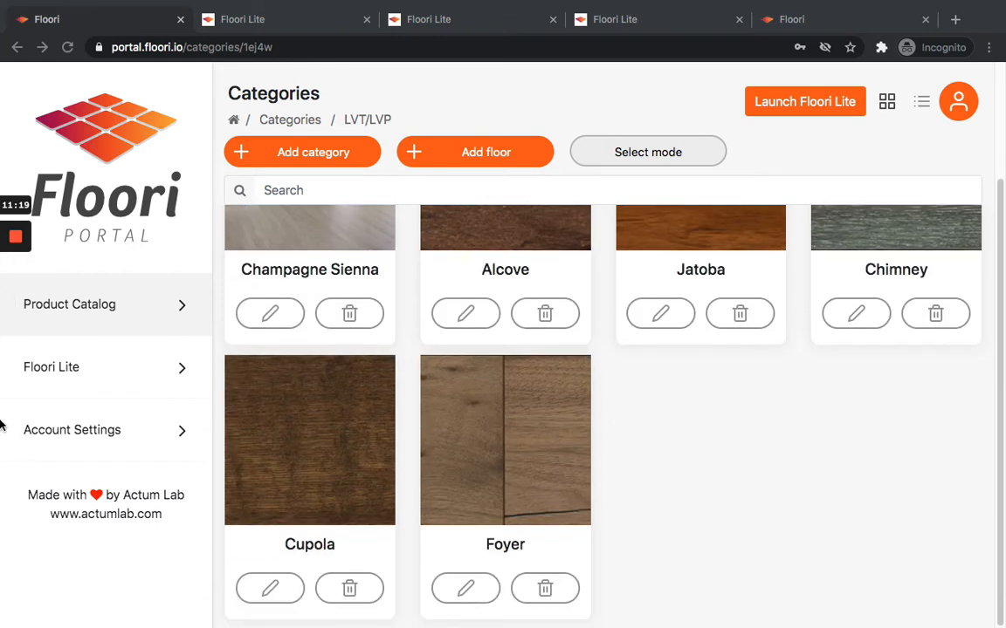
Open Account Settings and start a company logo upload, cancelling the file dialog.
{"action": "left_click", "coordinate": [107, 305]}
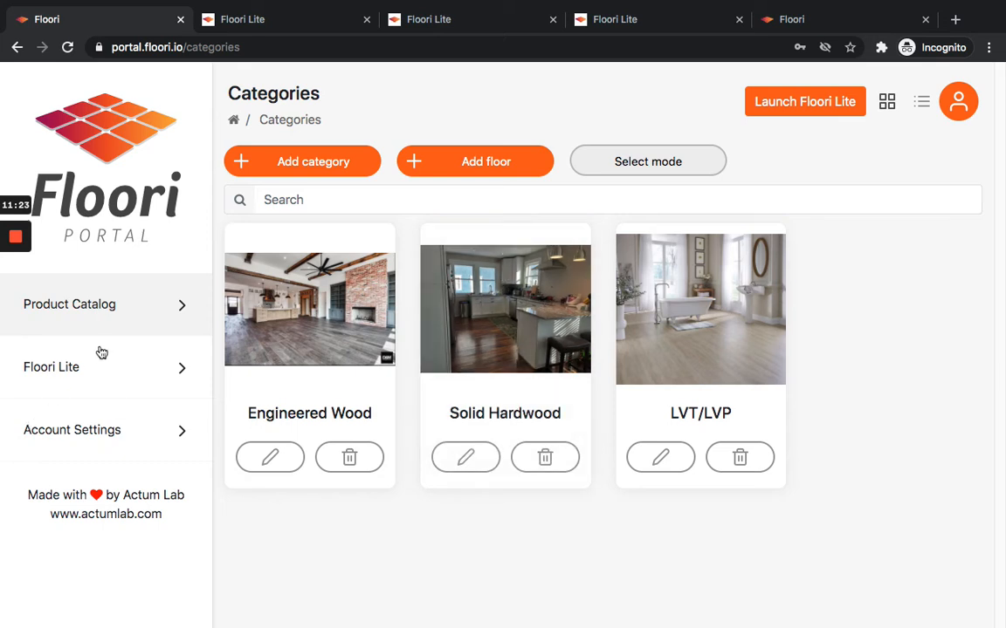
{"action": "left_click", "coordinate": [109, 434]}
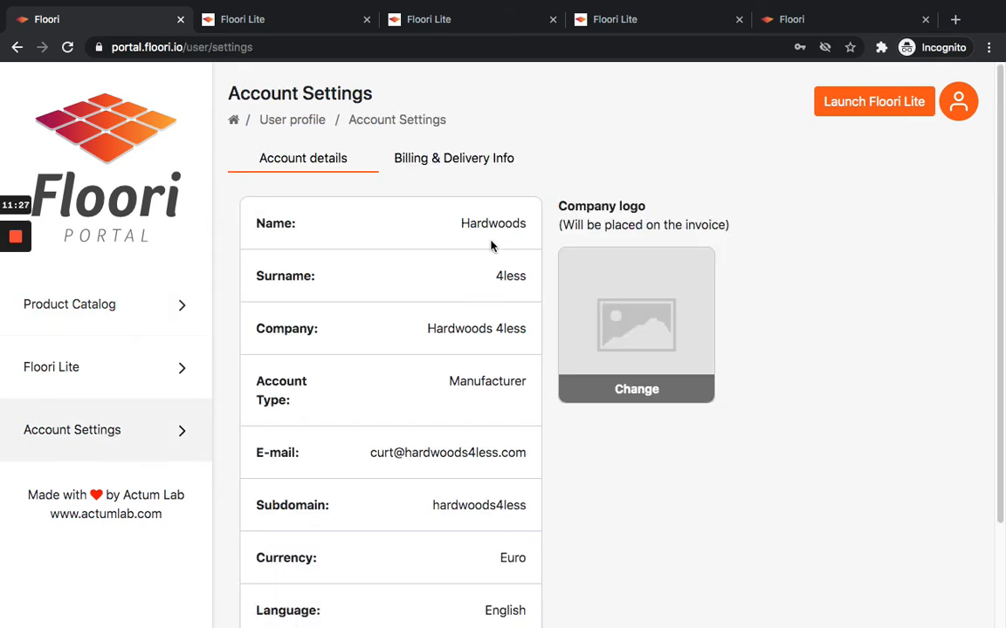
{"action": "scroll", "coordinate": [615, 324], "scroll_direction": "down", "scroll_amount": 3}
{"action": "scroll", "coordinate": [587, 373], "scroll_direction": "up", "scroll_amount": 3}
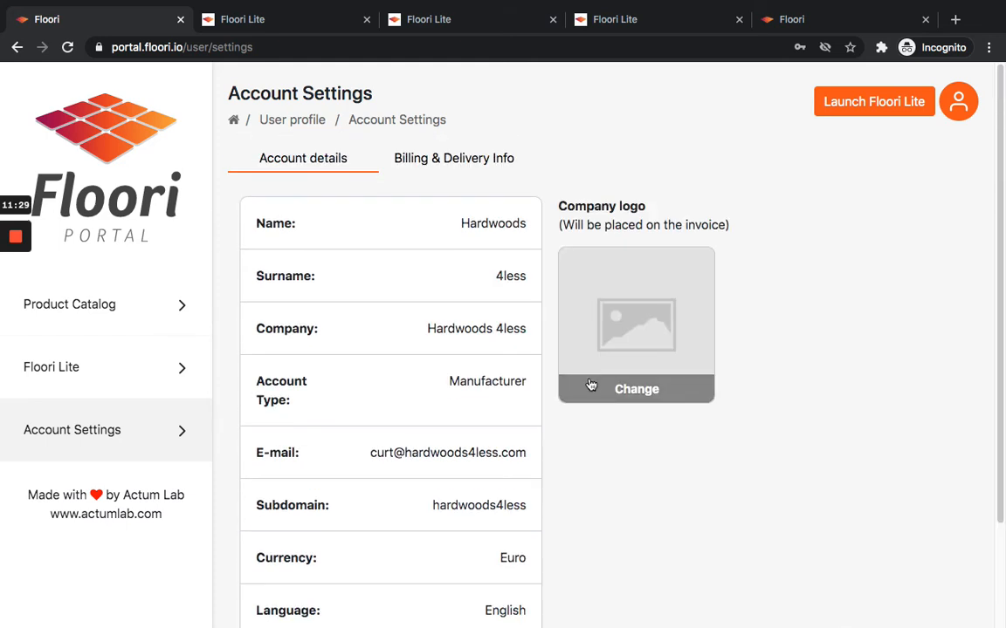
{"action": "left_click", "coordinate": [616, 334]}
{"action": "left_click", "coordinate": [681, 347]}
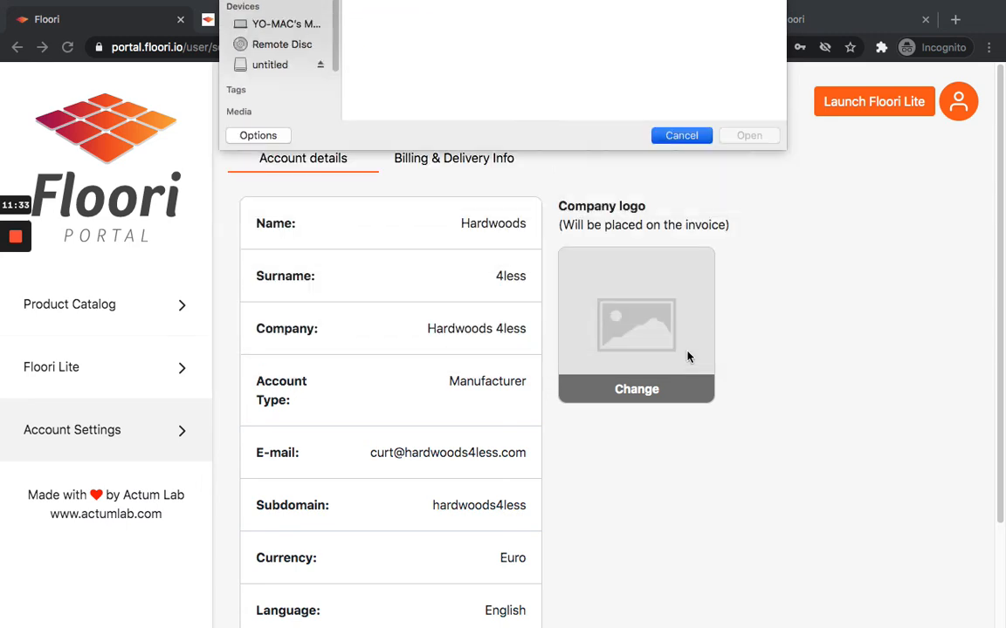
Browse the Account details and Billing & Delivery Info tabs of the account settings.
{"action": "scroll", "coordinate": [487, 227], "scroll_direction": "down", "scroll_amount": 1}
{"action": "scroll", "coordinate": [496, 218], "scroll_direction": "down", "scroll_amount": 3}
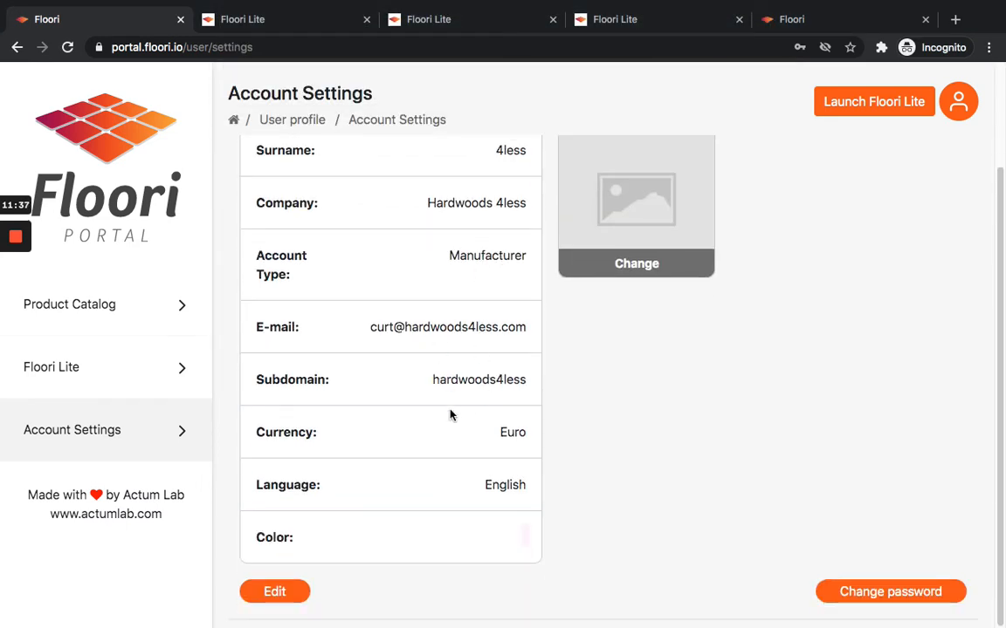
{"action": "scroll", "coordinate": [386, 490], "scroll_direction": "up", "scroll_amount": 3}
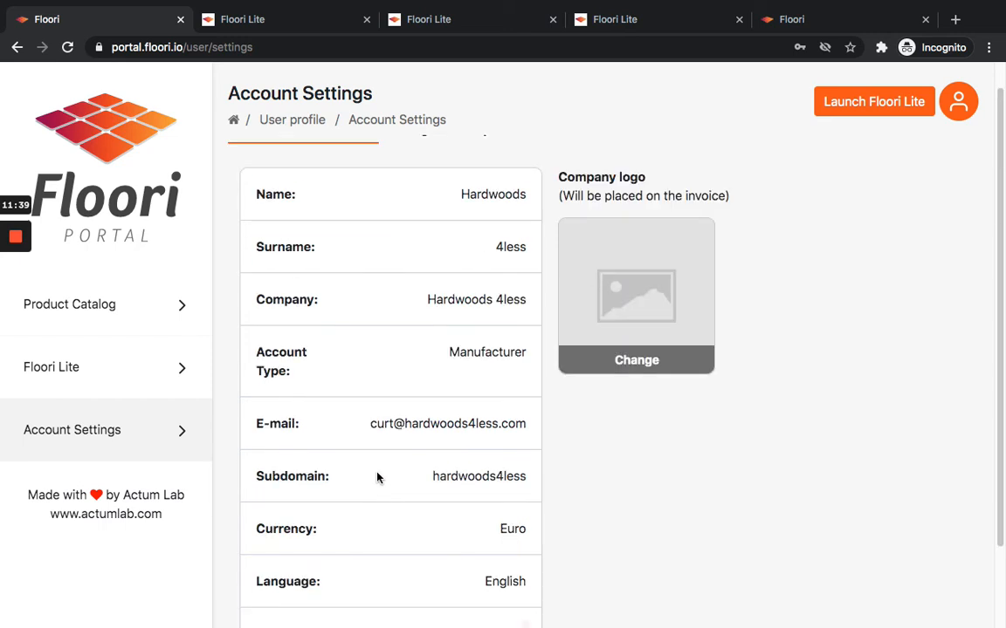
{"action": "scroll", "coordinate": [454, 349], "scroll_direction": "down", "scroll_amount": 3}
{"action": "scroll", "coordinate": [428, 497], "scroll_direction": "up", "scroll_amount": 3}
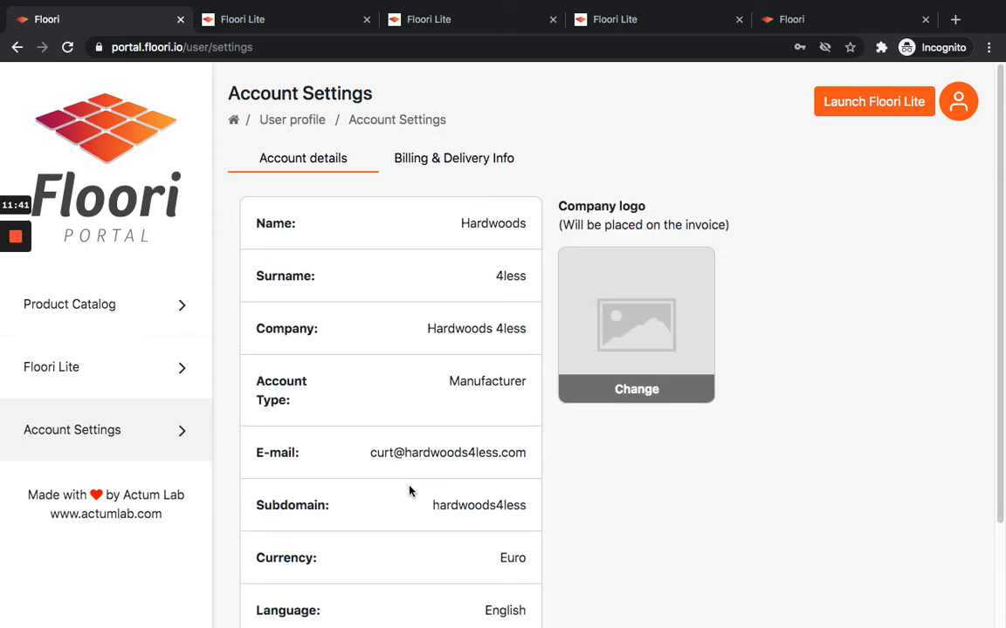
{"action": "left_click", "coordinate": [462, 163]}
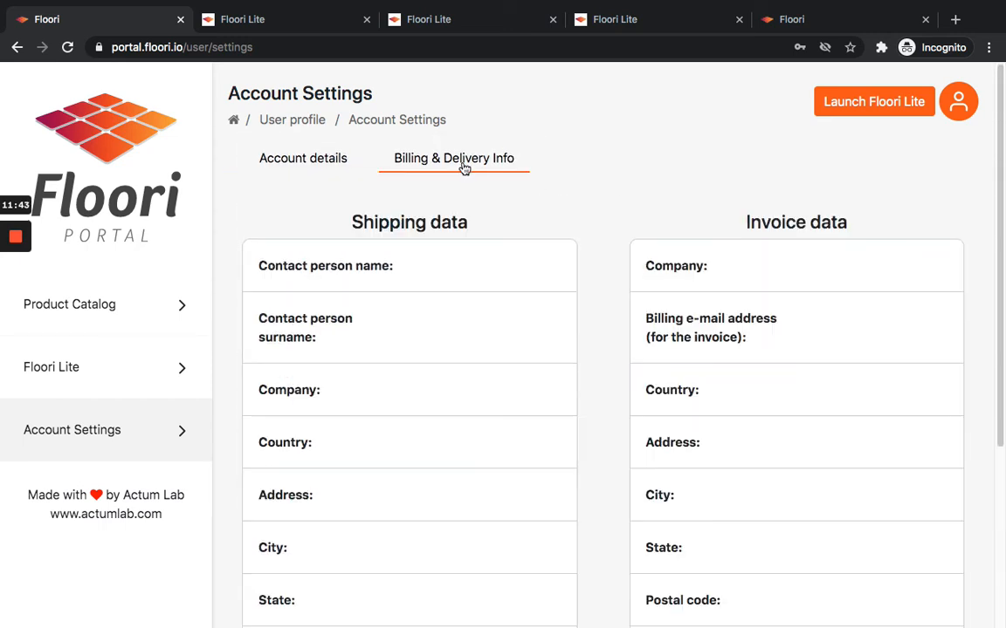
{"action": "left_click", "coordinate": [316, 163]}
Open the Change profile details dialog from Account details and close it.
{"action": "scroll", "coordinate": [481, 343], "scroll_direction": "down", "scroll_amount": 3}
{"action": "left_click", "coordinate": [271, 591]}
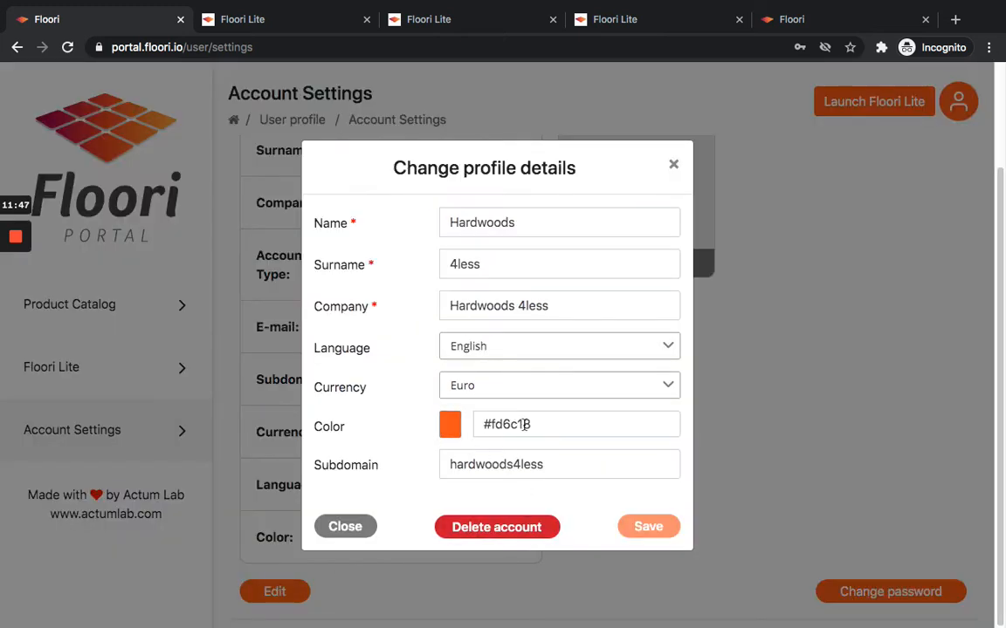
{"action": "left_click", "coordinate": [341, 528]}
{"action": "scroll", "coordinate": [422, 296], "scroll_direction": "up", "scroll_amount": 3}
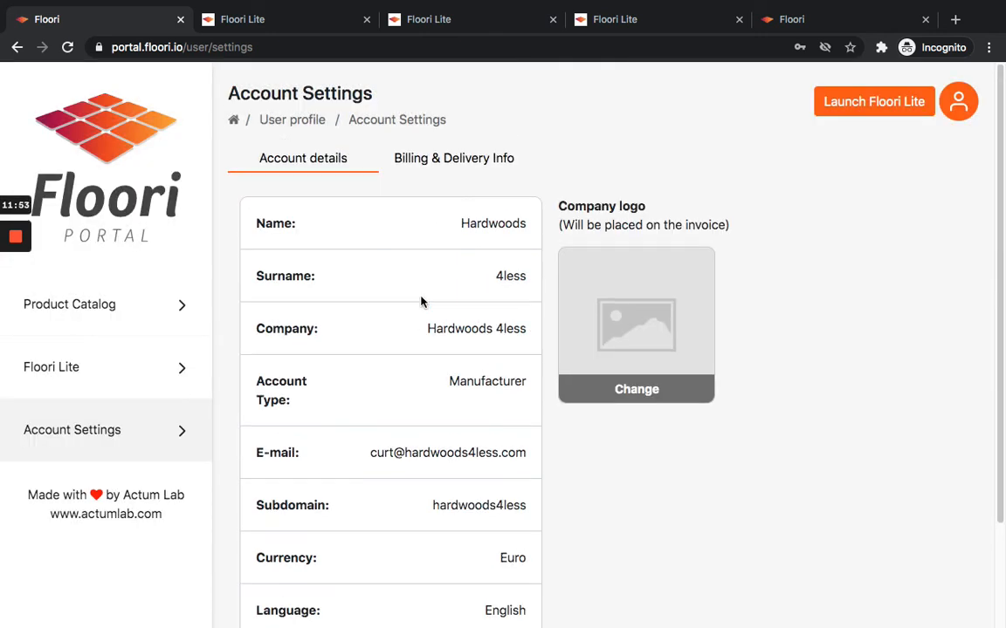
Examine the shipping data and invoice data fields under Billing & Delivery Info.
{"action": "left_click", "coordinate": [469, 157]}
{"action": "scroll", "coordinate": [623, 395], "scroll_direction": "down", "scroll_amount": 1}
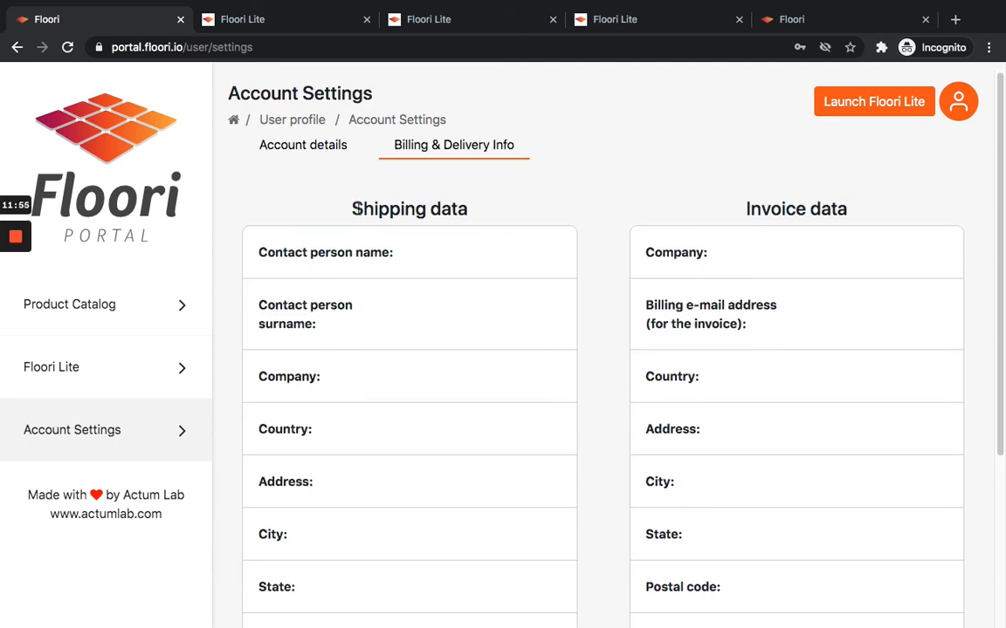
{"action": "scroll", "coordinate": [768, 279], "scroll_direction": "down", "scroll_amount": 3}
{"action": "scroll", "coordinate": [749, 301], "scroll_direction": "up", "scroll_amount": 2}
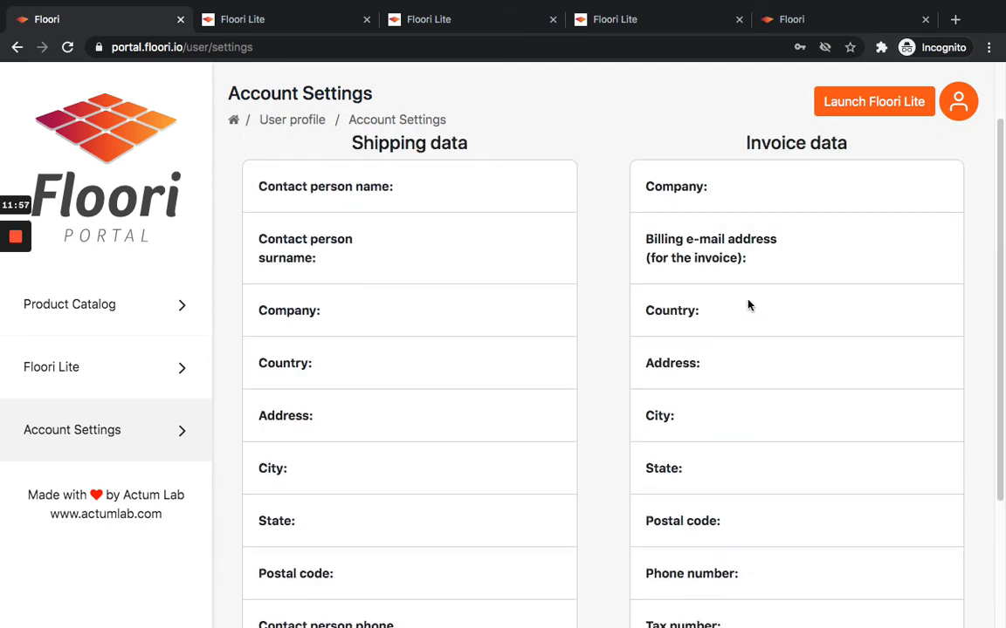
{"action": "scroll", "coordinate": [768, 284], "scroll_direction": "down", "scroll_amount": 1}
{"action": "scroll", "coordinate": [792, 264], "scroll_direction": "down", "scroll_amount": 1}
{"action": "scroll", "coordinate": [792, 265], "scroll_direction": "down", "scroll_amount": 2}
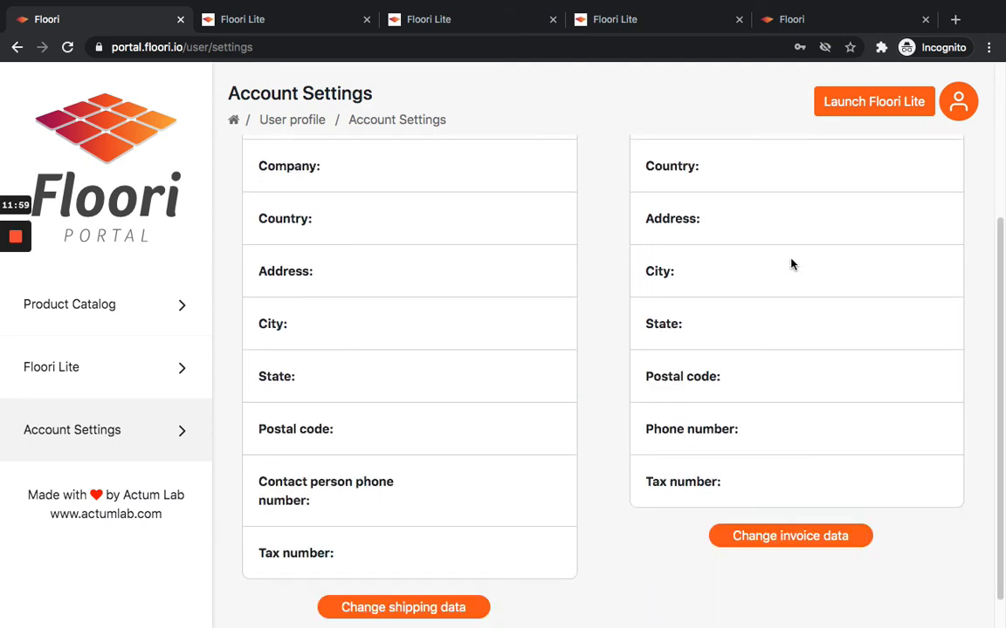
{"action": "scroll", "coordinate": [791, 264], "scroll_direction": "up", "scroll_amount": 1}
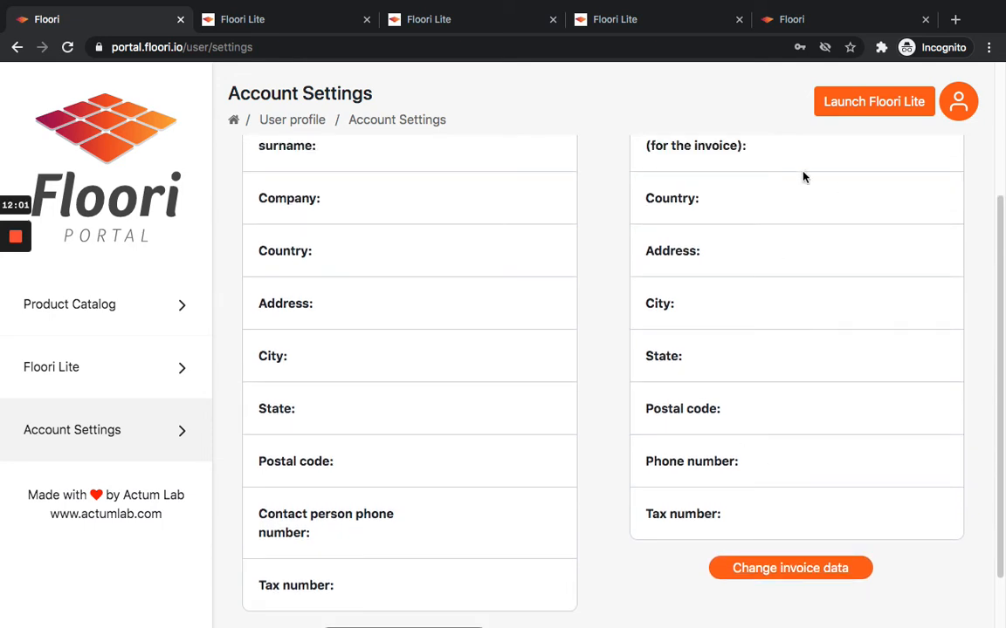
{"action": "scroll", "coordinate": [763, 350], "scroll_direction": "up", "scroll_amount": 3}
{"action": "scroll", "coordinate": [762, 350], "scroll_direction": "down", "scroll_amount": 3}
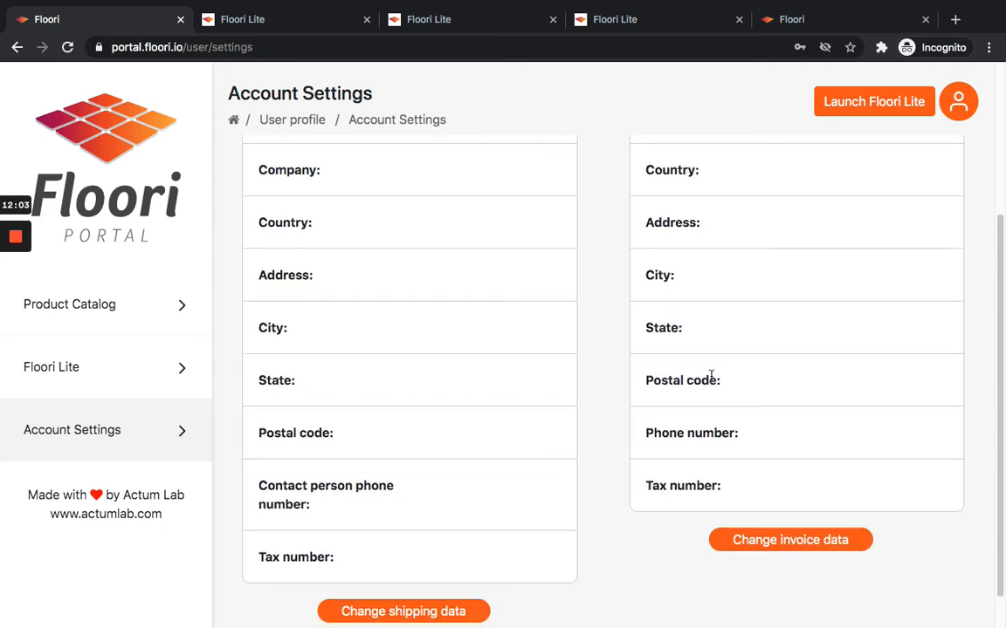
{"action": "scroll", "coordinate": [727, 453], "scroll_direction": "up", "scroll_amount": 1}
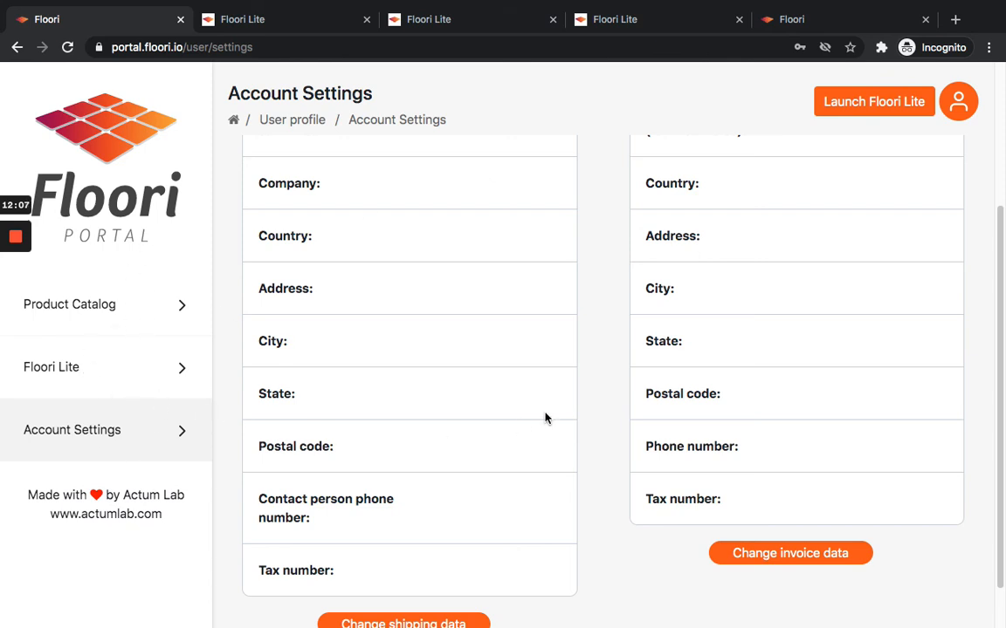
{"action": "scroll", "coordinate": [782, 425], "scroll_direction": "up", "scroll_amount": 5}
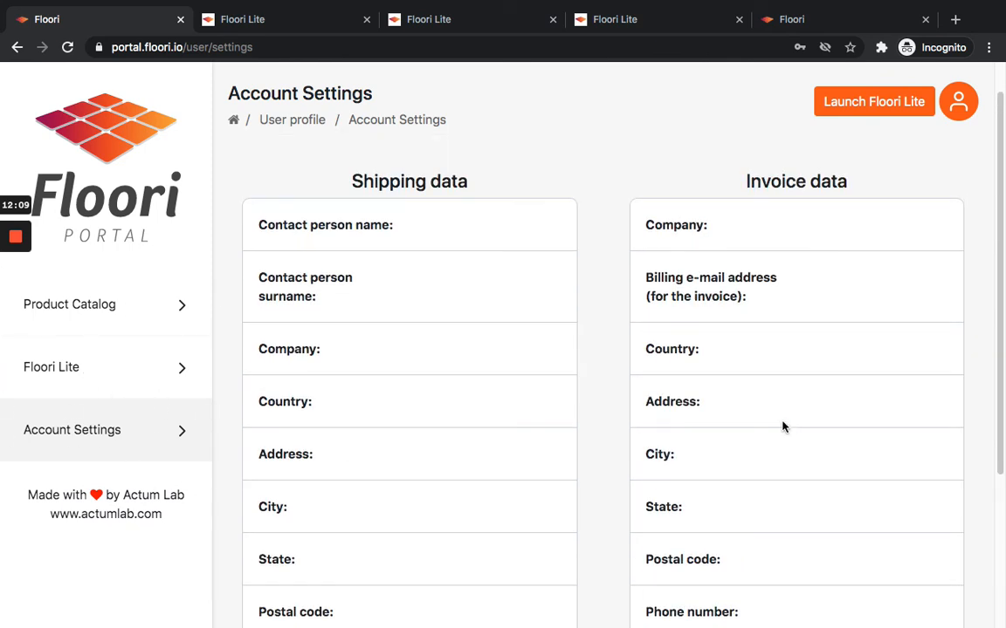
Open the Floori Lite settings and start a brand watermark upload, cancelling the file dialog.
{"action": "left_click", "coordinate": [107, 374]}
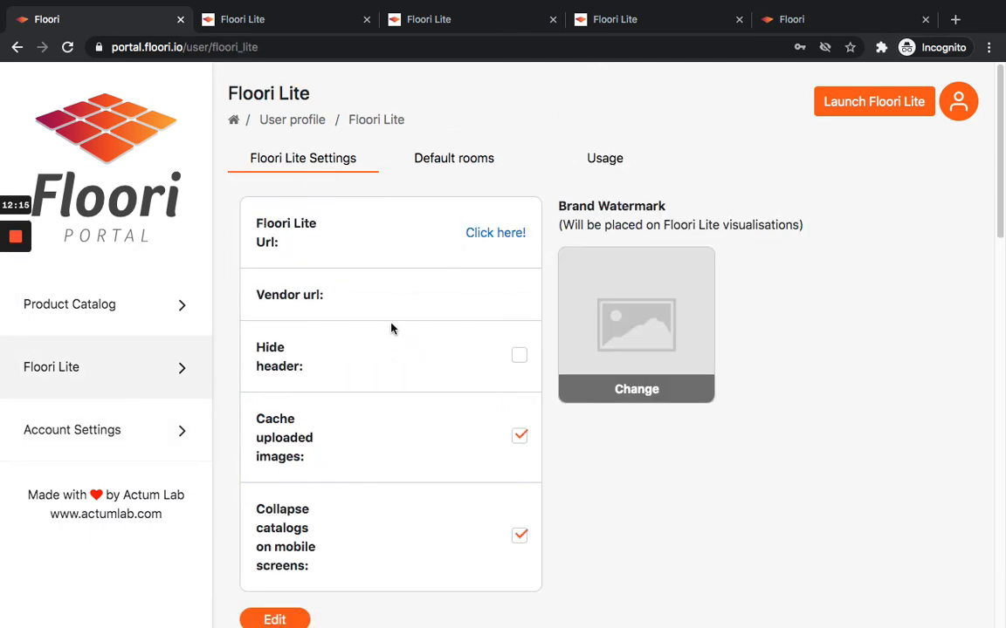
{"action": "triple_click", "coordinate": [612, 212]}
{"action": "triple_click", "coordinate": [651, 224]}
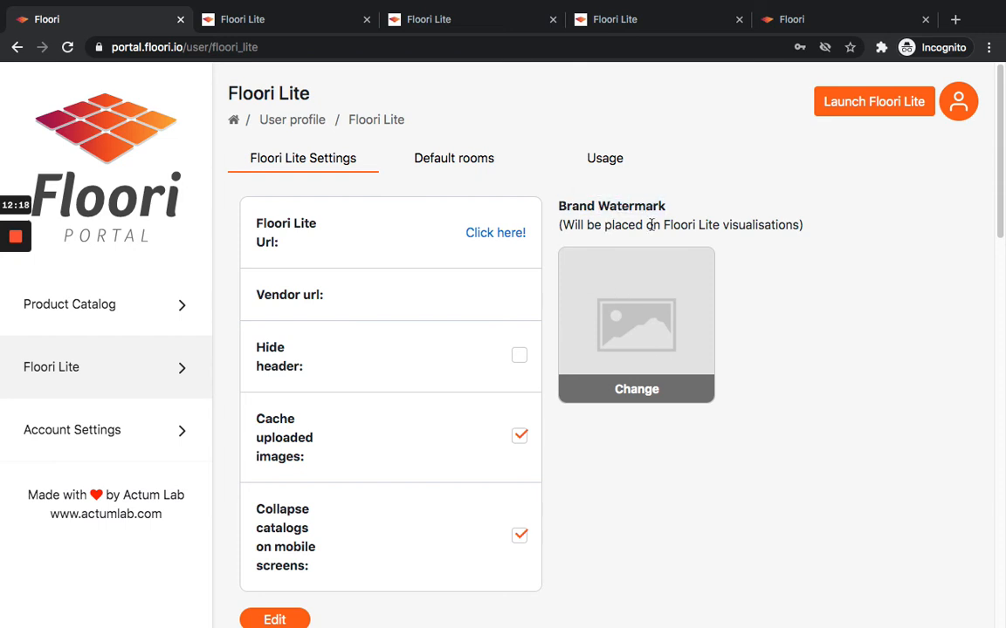
{"action": "left_click", "coordinate": [653, 350]}
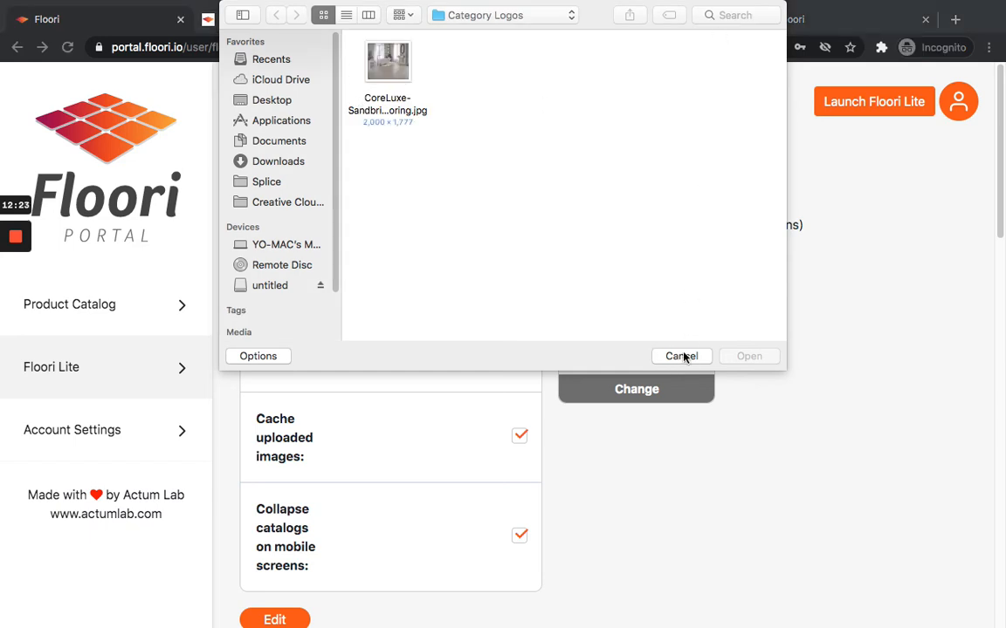
{"action": "left_click", "coordinate": [683, 357]}
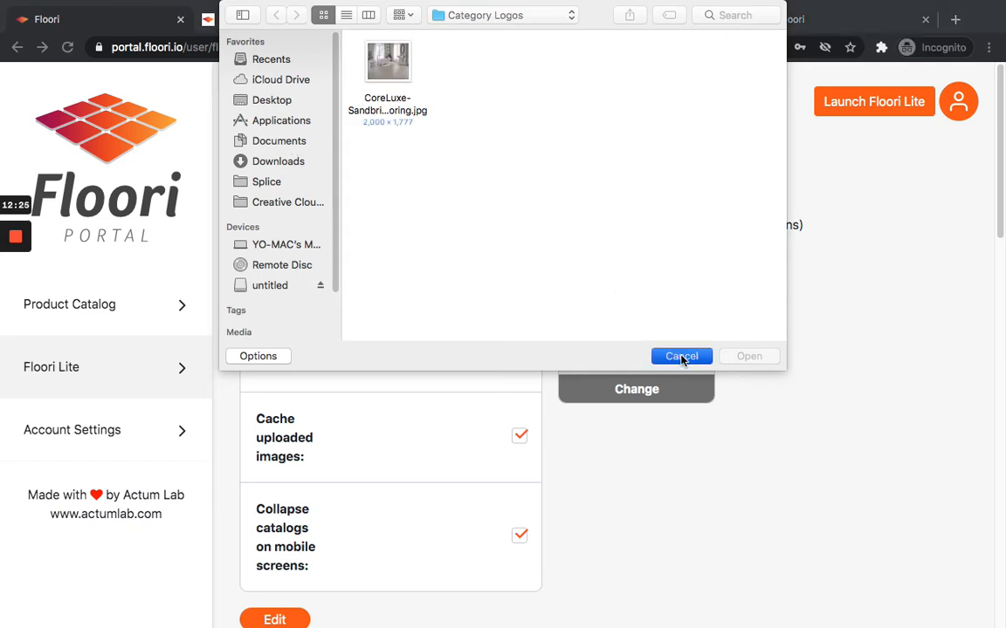
{"action": "left_click", "coordinate": [272, 21]}
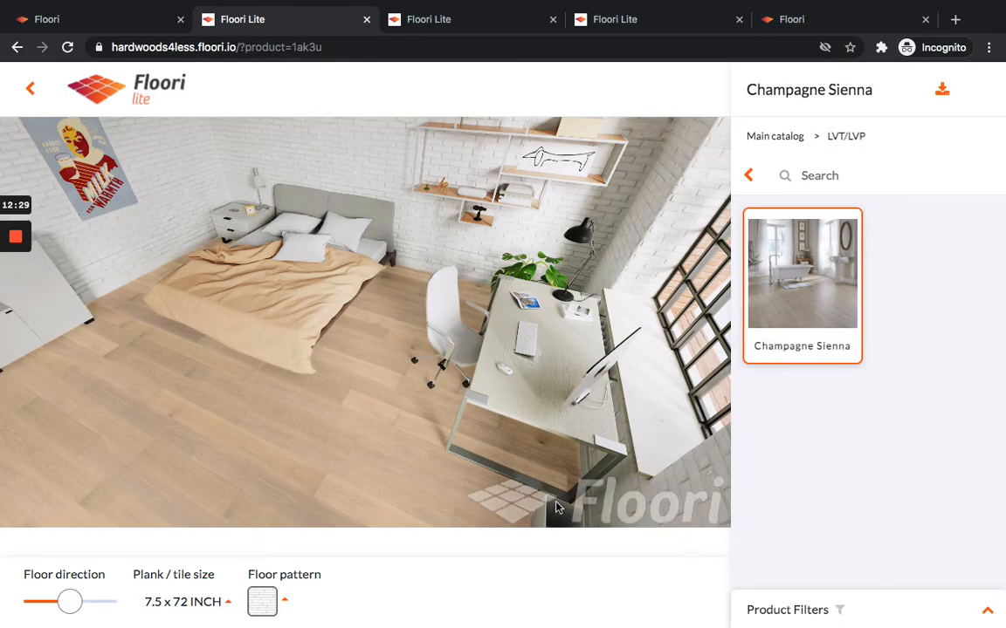
{"action": "left_click", "coordinate": [92, 20]}
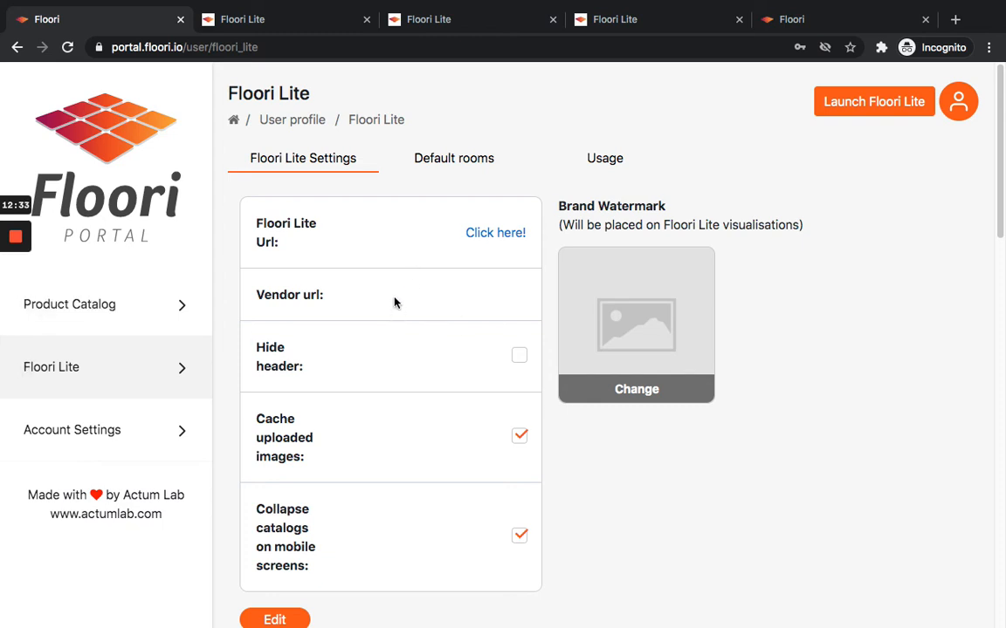
{"action": "scroll", "coordinate": [391, 312], "scroll_direction": "down", "scroll_amount": 1}
{"action": "left_click", "coordinate": [271, 607]}
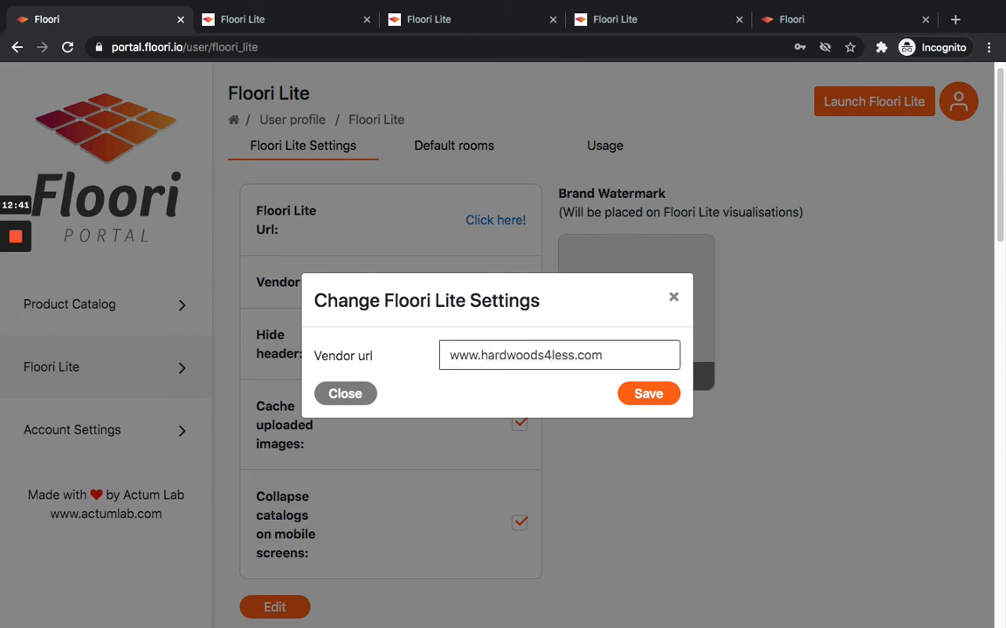
{"action": "left_click", "coordinate": [659, 392]}
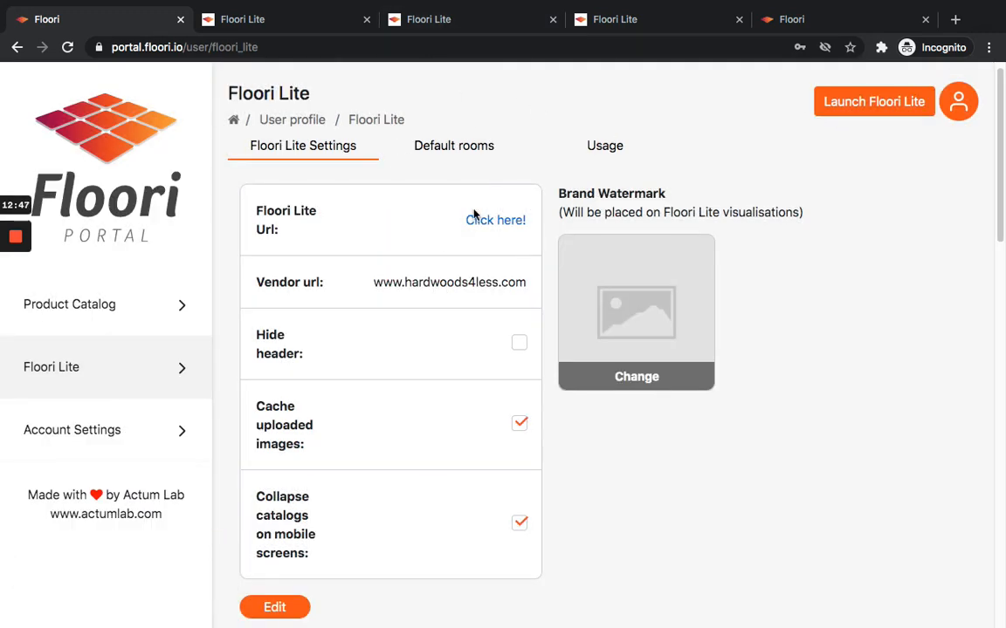
Examine the product filter settings further down the Floori Lite settings page.
{"action": "scroll", "coordinate": [472, 300], "scroll_direction": "down", "scroll_amount": 2}
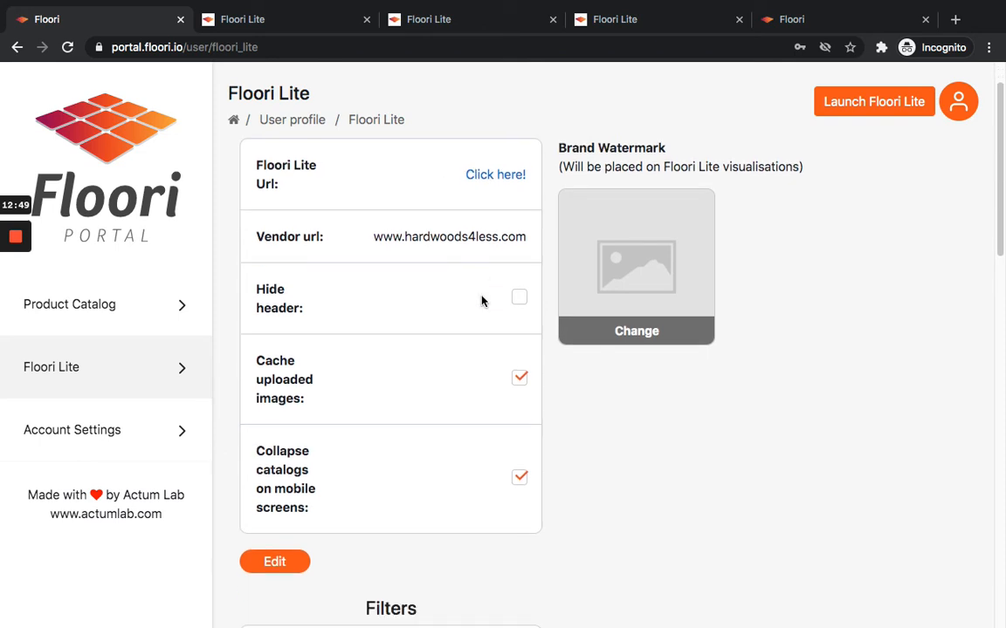
{"action": "scroll", "coordinate": [480, 393], "scroll_direction": "down", "scroll_amount": 1}
{"action": "scroll", "coordinate": [493, 417], "scroll_direction": "down", "scroll_amount": 3}
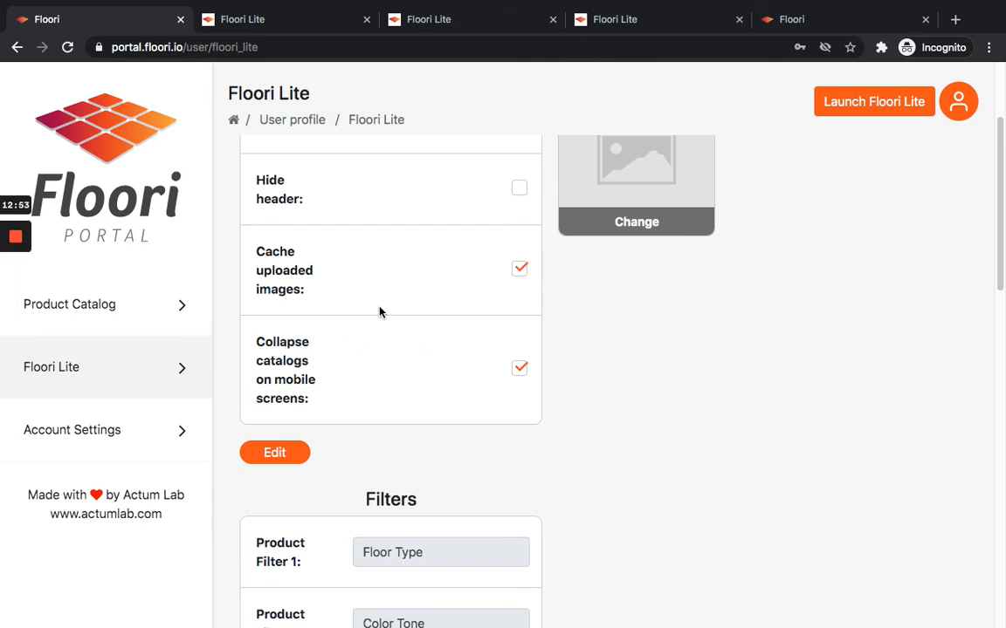
{"action": "scroll", "coordinate": [379, 311], "scroll_direction": "down", "scroll_amount": 2}
{"action": "scroll", "coordinate": [452, 248], "scroll_direction": "down", "scroll_amount": 7}
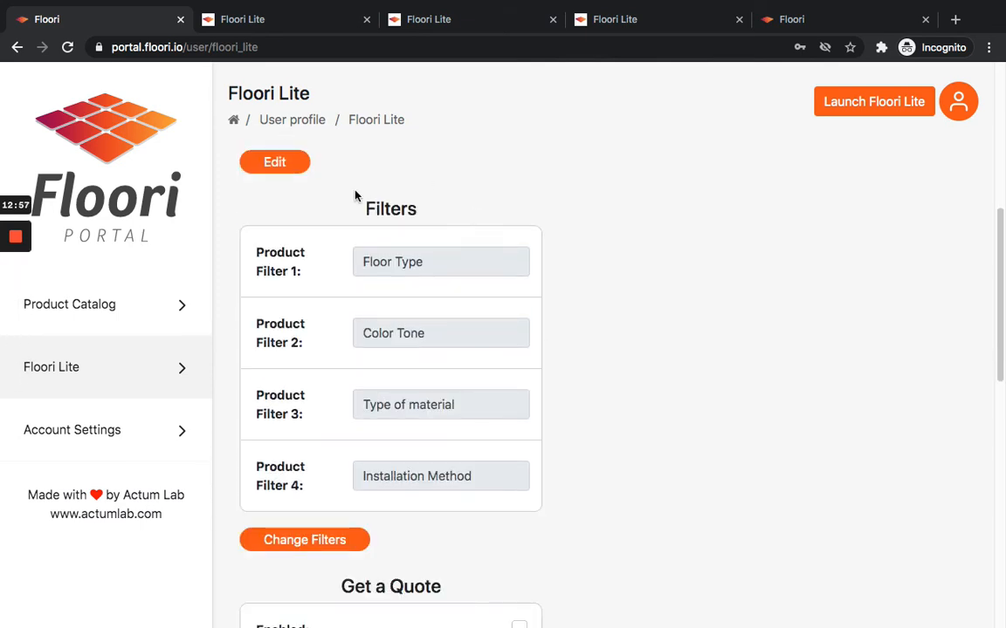
In the Floori Lite preview, open the product filters and filter the floor type to Engineered hardwood.
{"action": "scroll", "coordinate": [472, 376], "scroll_direction": "down", "scroll_amount": 1}
{"action": "scroll", "coordinate": [472, 377], "scroll_direction": "up", "scroll_amount": 1}
{"action": "scroll", "coordinate": [472, 376], "scroll_direction": "up", "scroll_amount": 1}
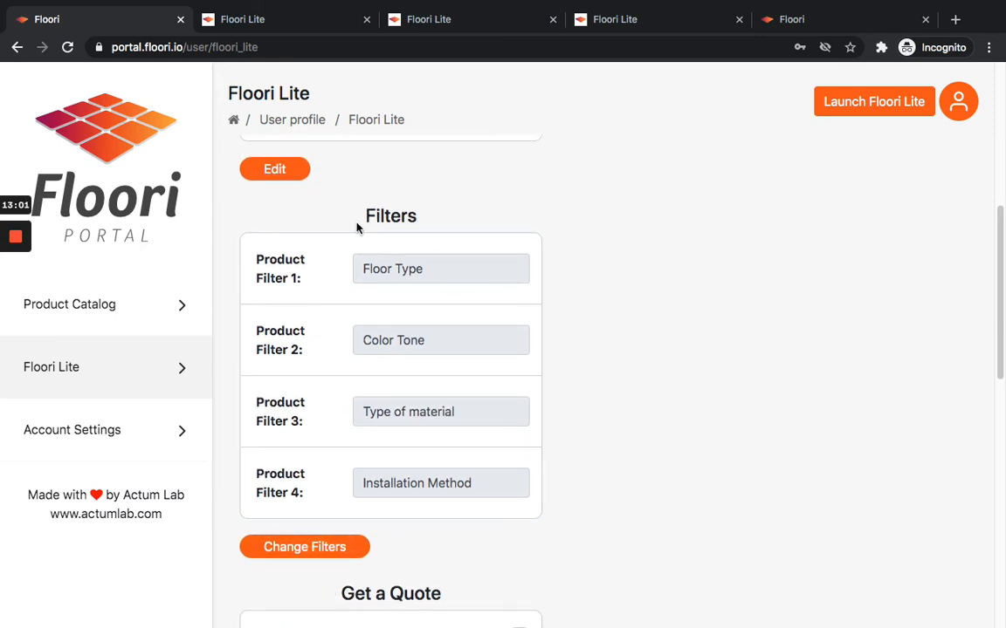
{"action": "left_click", "coordinate": [298, 27]}
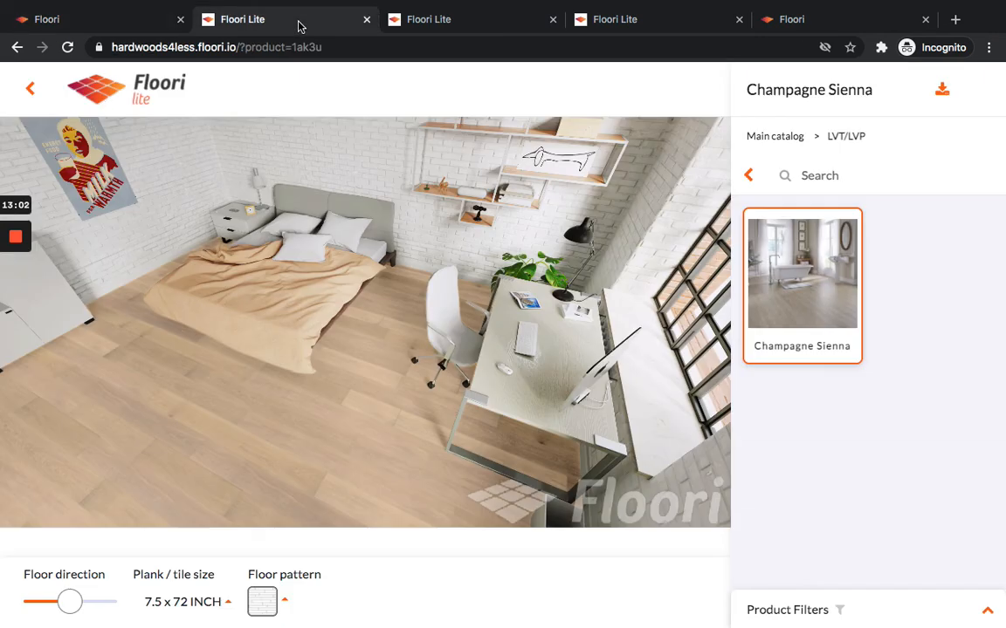
{"action": "left_click", "coordinate": [845, 615]}
{"action": "left_click", "coordinate": [824, 508]}
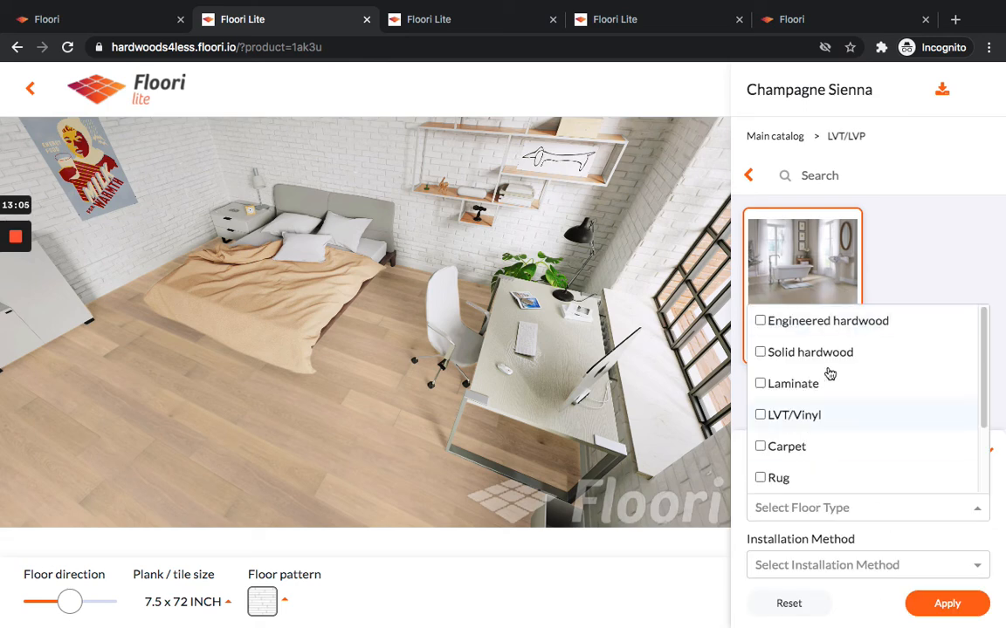
{"action": "left_click", "coordinate": [936, 247]}
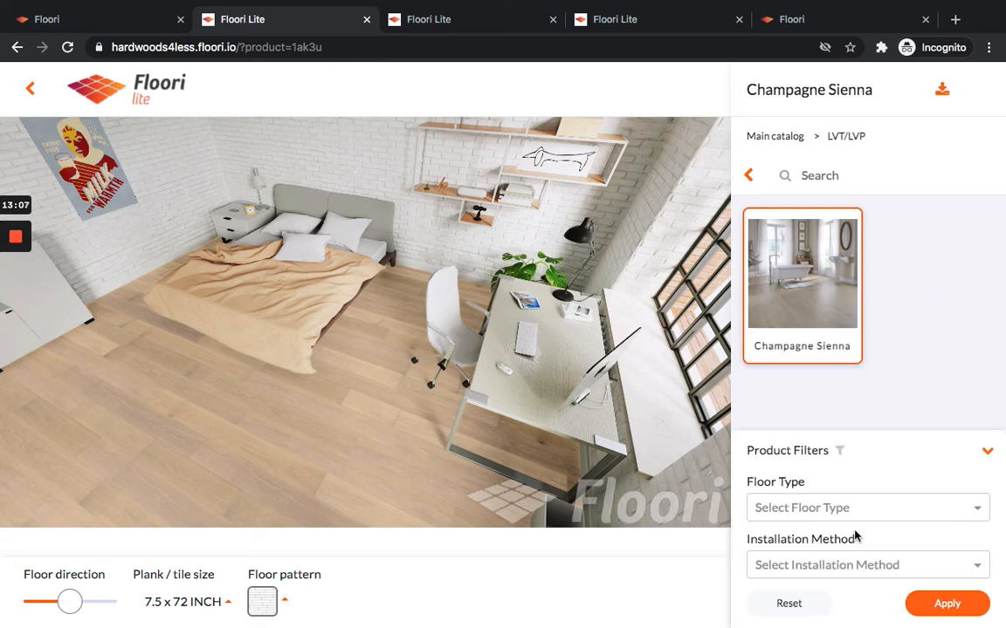
{"action": "left_click", "coordinate": [835, 509]}
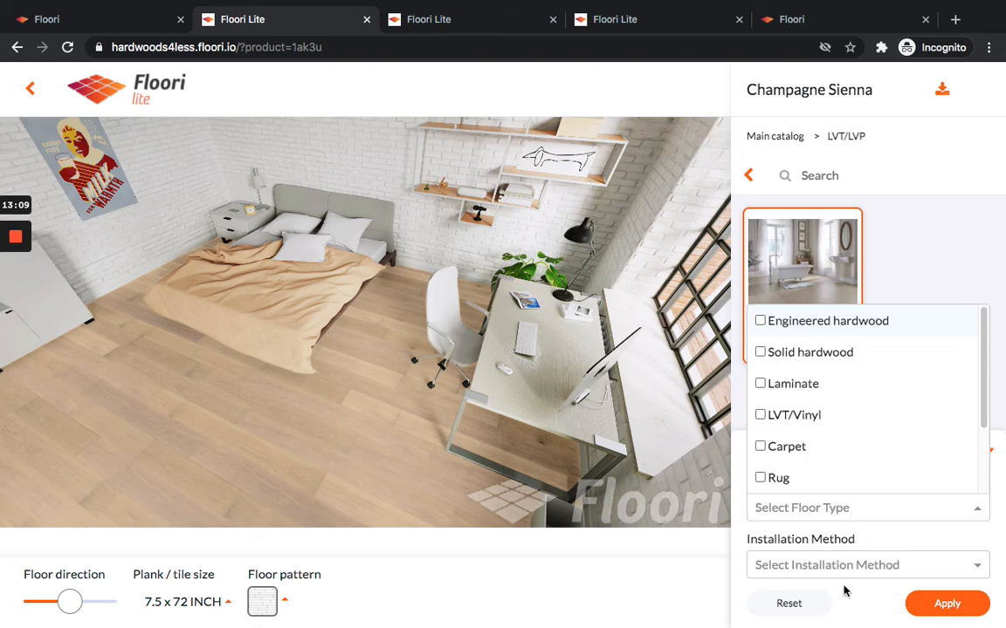
{"action": "left_click", "coordinate": [763, 321]}
{"action": "left_click", "coordinate": [931, 229]}
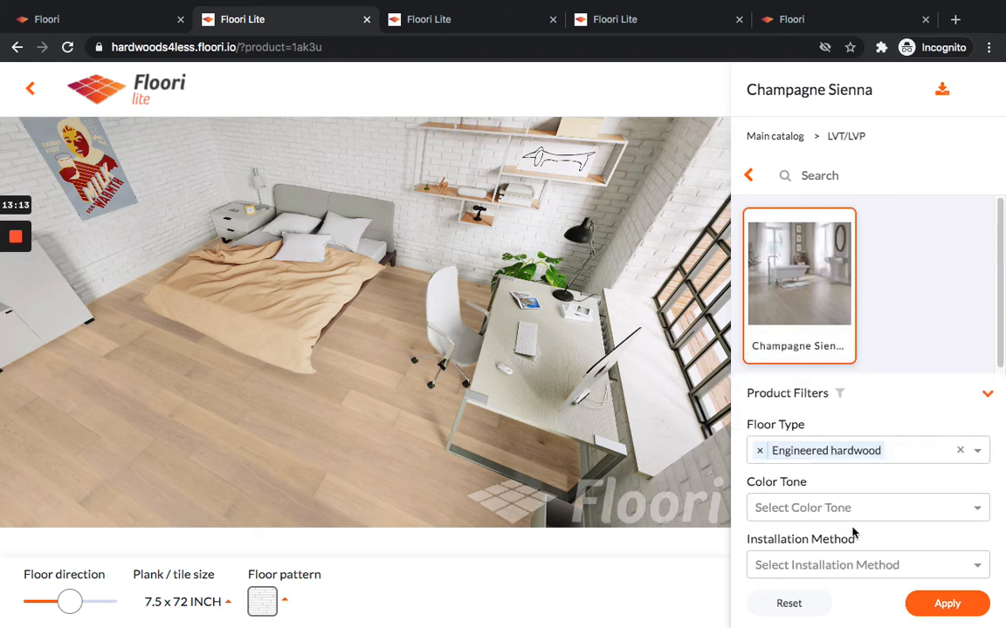
Add the Light Brown color tone and Glue and Nail down installation methods to the filters and apply them.
{"action": "left_click", "coordinate": [903, 508]}
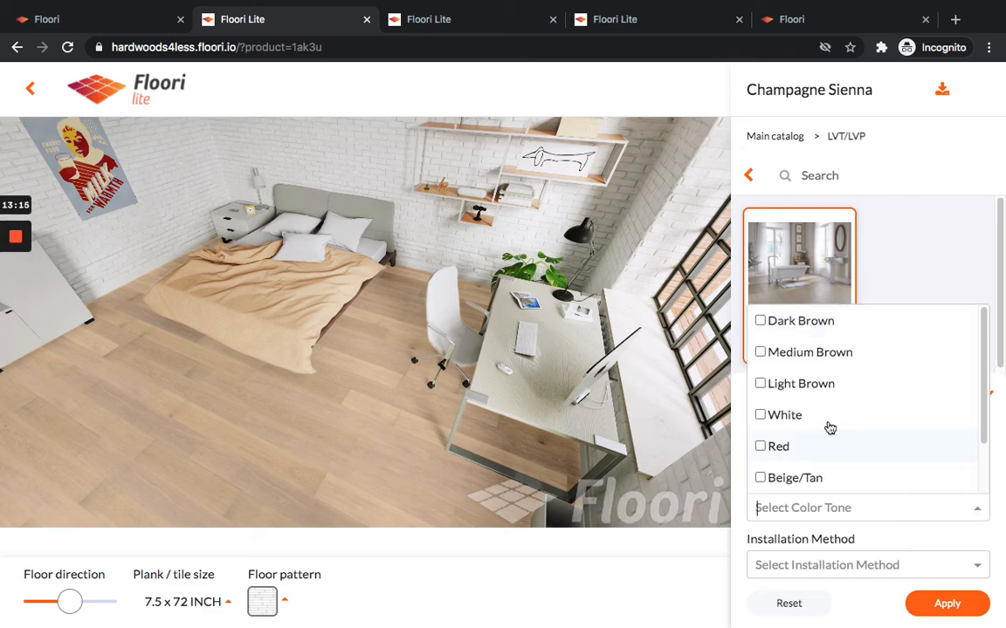
{"action": "left_click", "coordinate": [760, 383]}
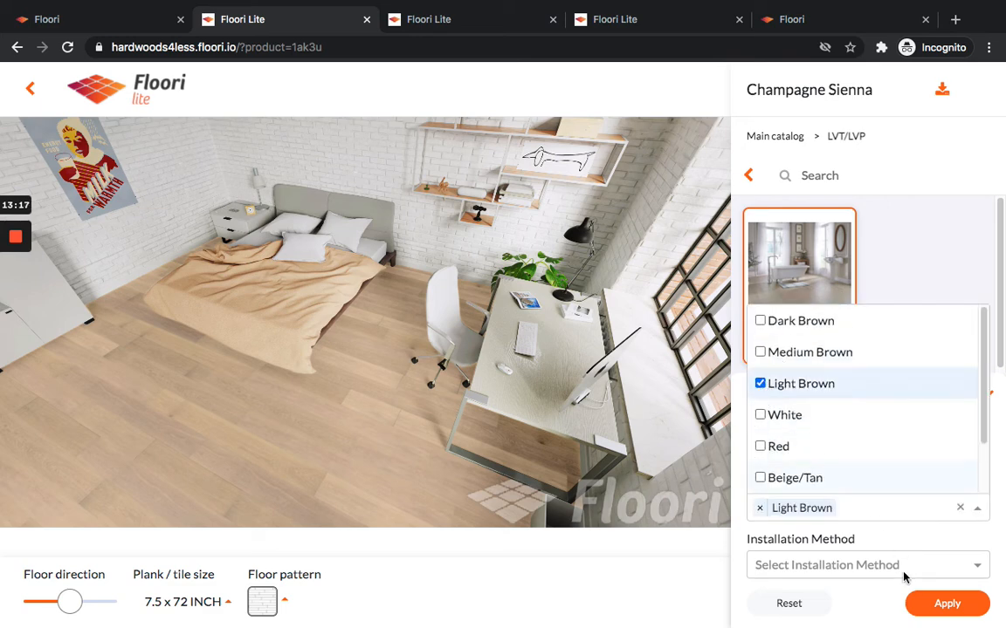
{"action": "left_click", "coordinate": [852, 566]}
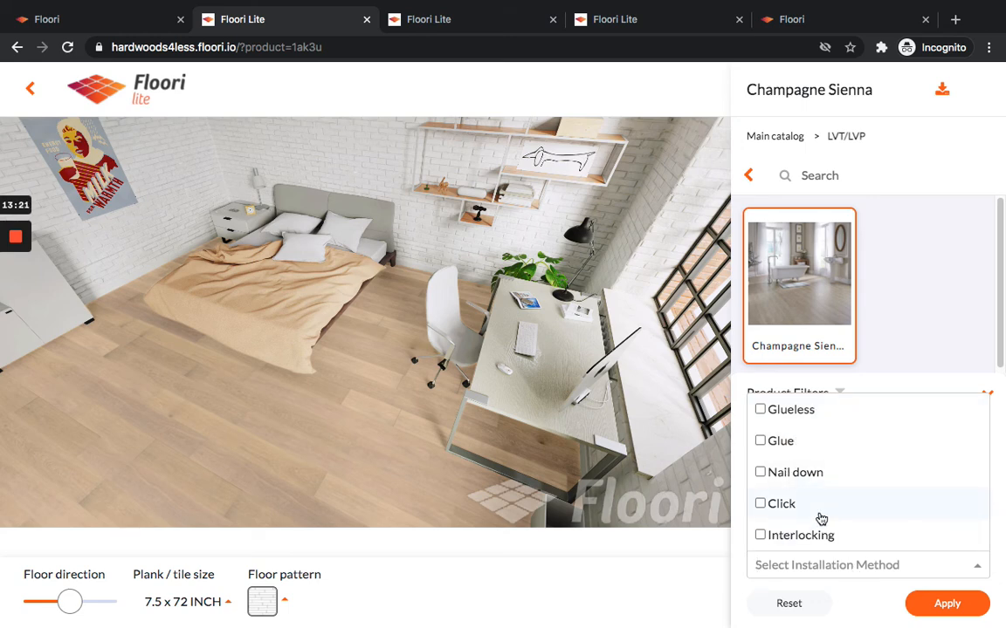
{"action": "left_click", "coordinate": [762, 441]}
{"action": "left_click", "coordinate": [796, 472]}
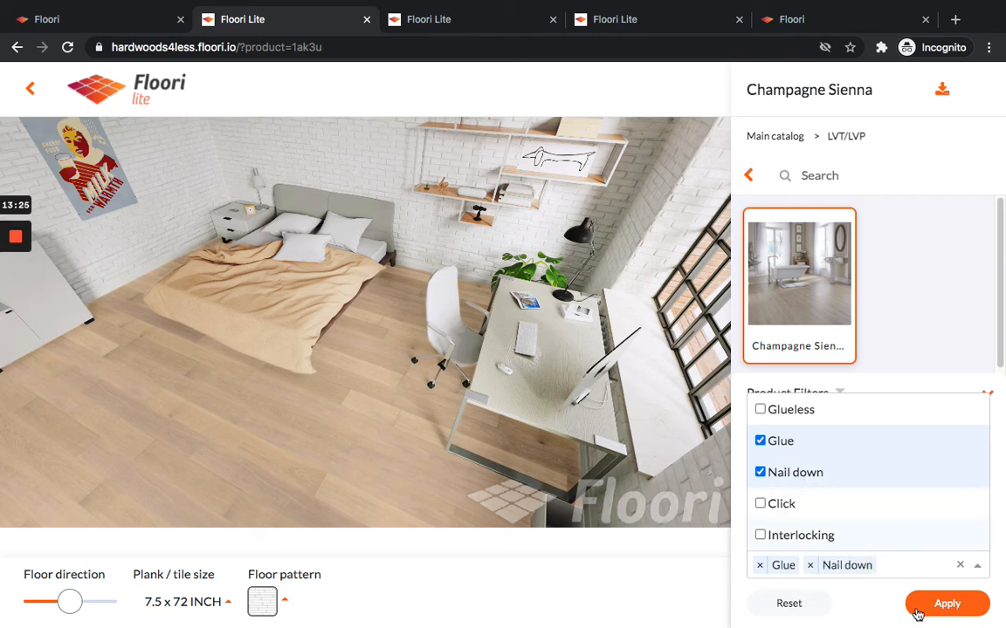
{"action": "left_click", "coordinate": [946, 604]}
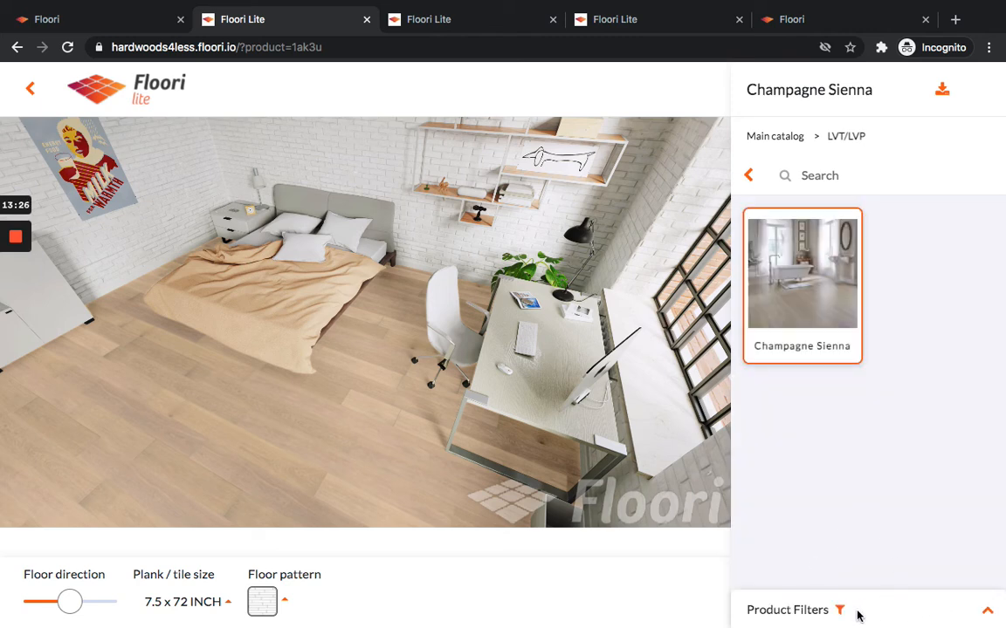
Examine the filtered catalog by moving between the catalog levels and reopening the product filters panel.
{"action": "left_click", "coordinate": [750, 178]}
{"action": "left_click", "coordinate": [773, 137]}
{"action": "left_click", "coordinate": [782, 608]}
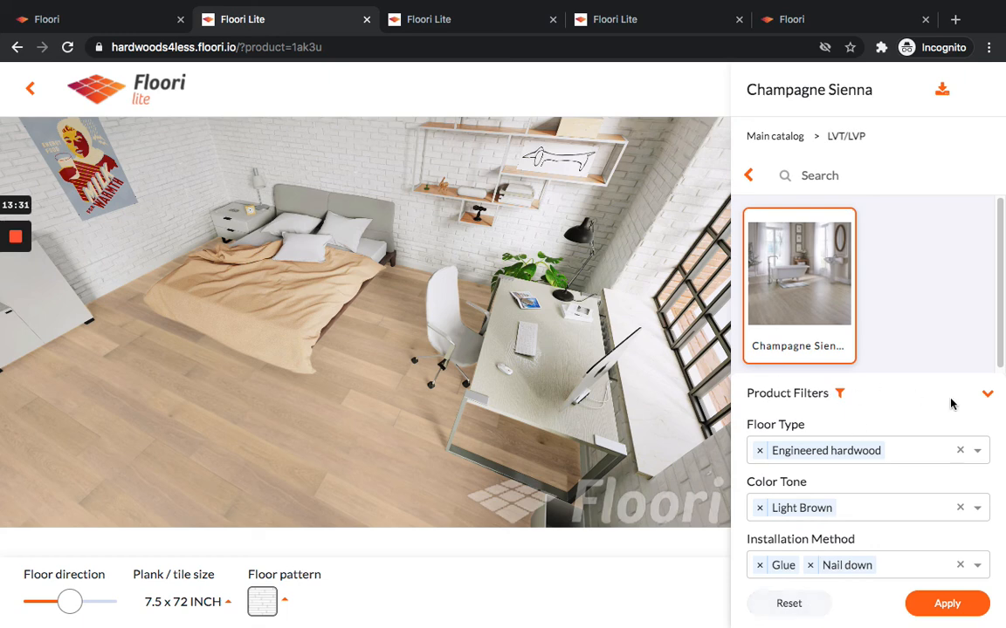
{"action": "left_click", "coordinate": [985, 397]}
{"action": "left_click", "coordinate": [750, 178]}
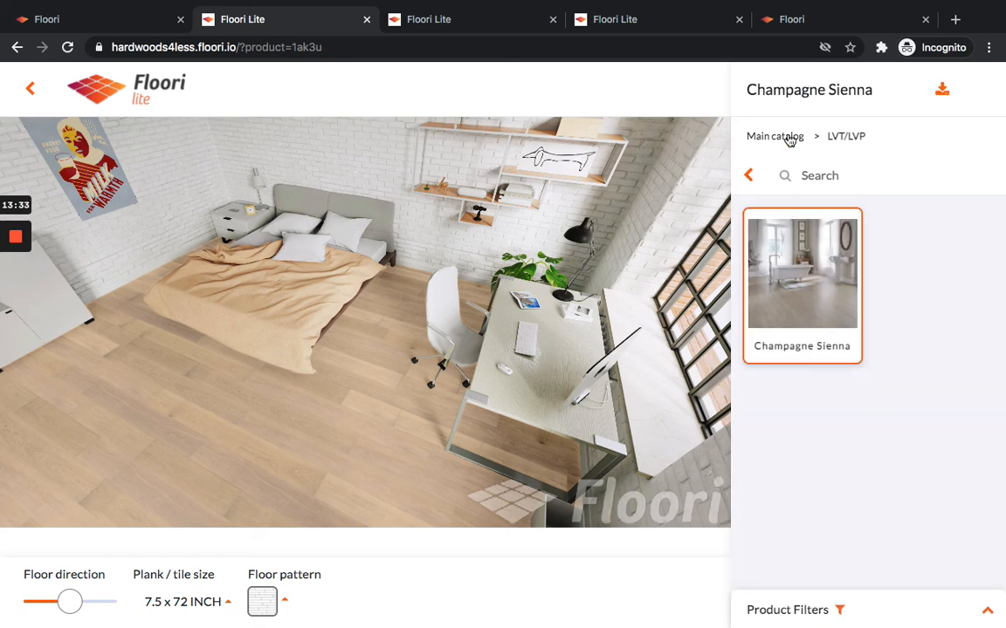
{"action": "left_click", "coordinate": [788, 138]}
{"action": "left_click", "coordinate": [807, 611]}
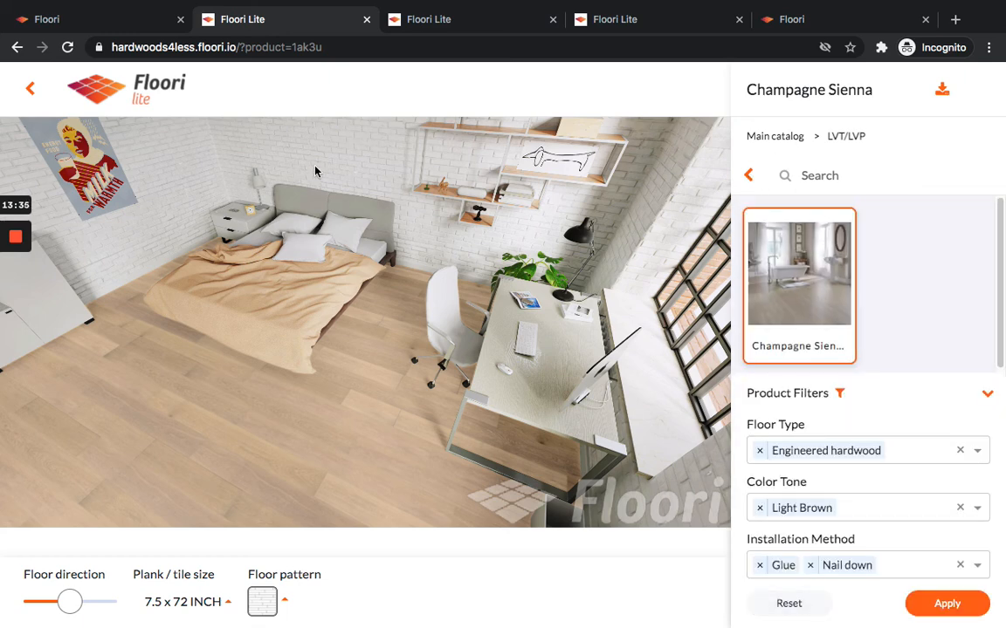
Open the portal's product filters for editing and browse the options available for Product Filter 1.
{"action": "left_click", "coordinate": [119, 21]}
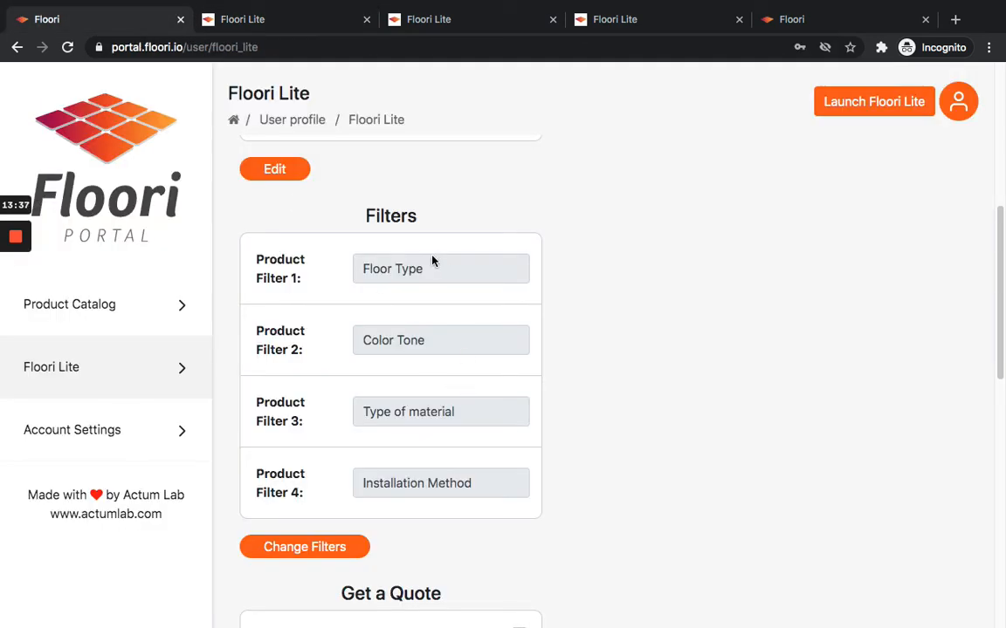
{"action": "left_click", "coordinate": [319, 546]}
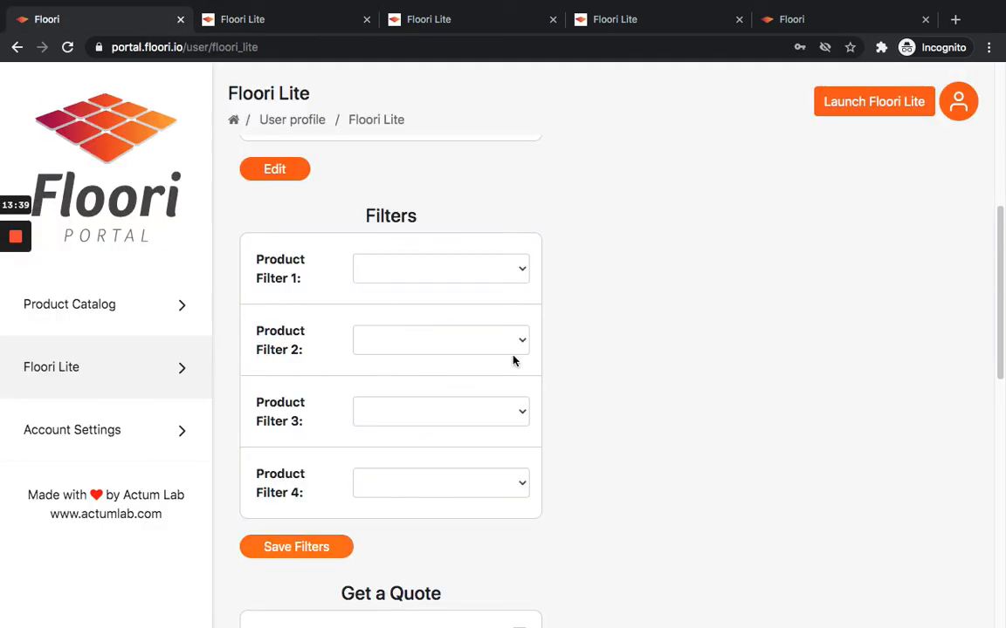
{"action": "left_click", "coordinate": [478, 268]}
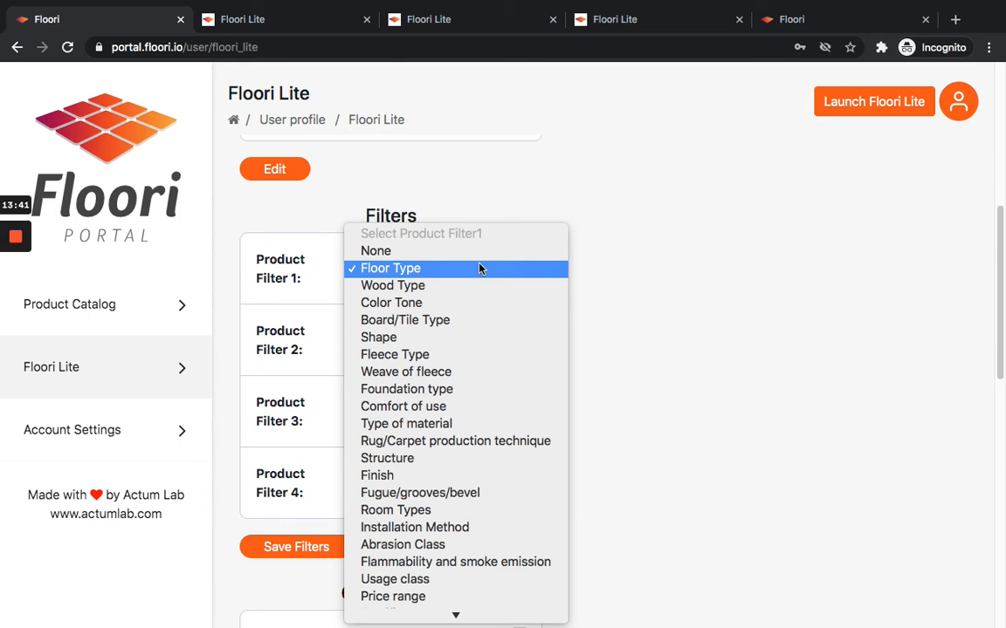
{"action": "scroll", "coordinate": [478, 268], "scroll_direction": "down", "scroll_amount": 1}
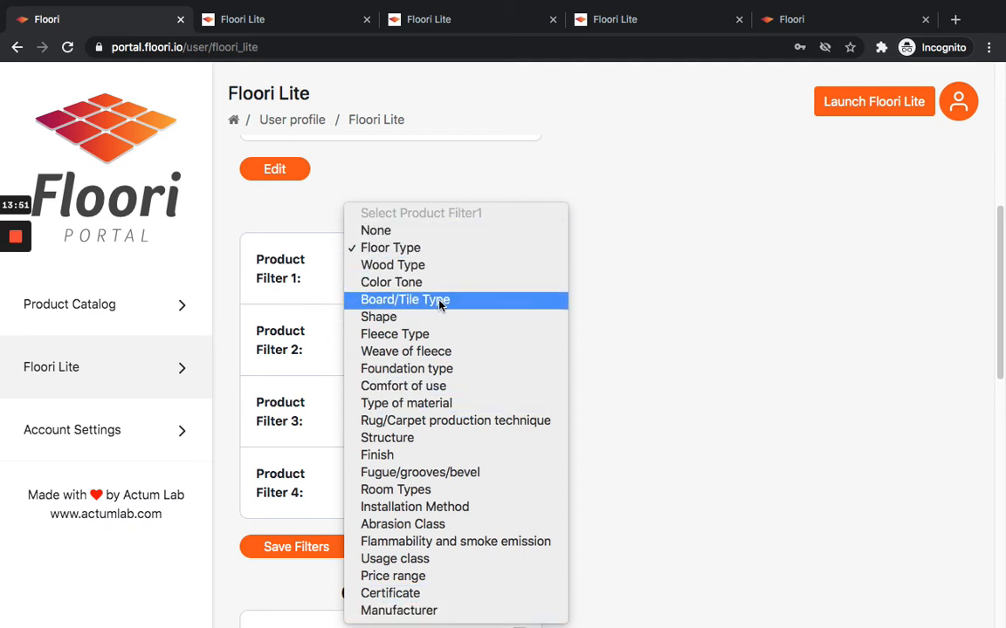
{"action": "left_click", "coordinate": [648, 259]}
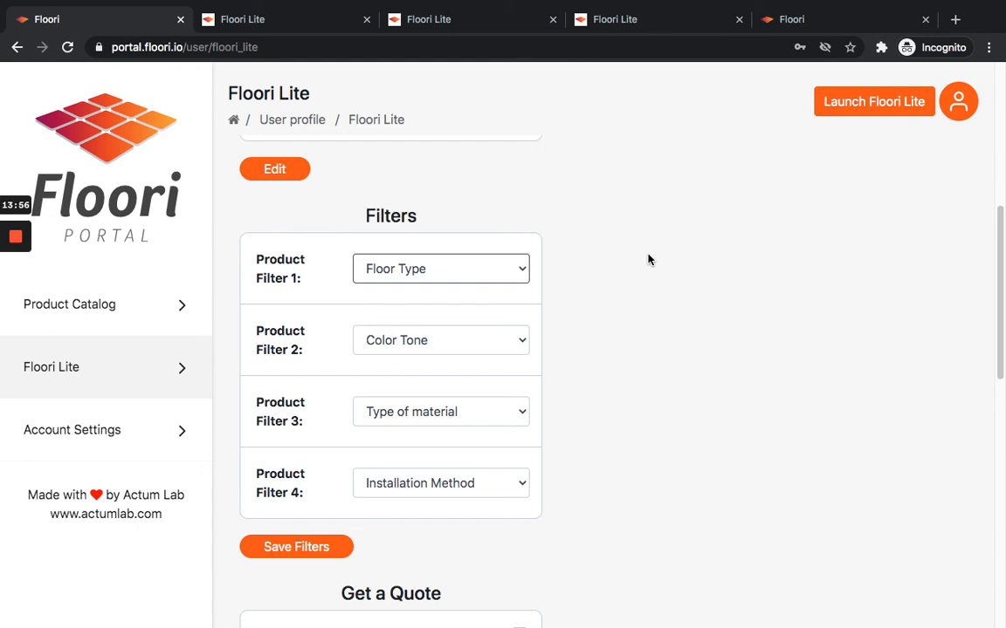
Set Product Filters 2 to 4 to Color Tone, Type of material and Installation Method, and save the filters.
{"action": "left_click", "coordinate": [443, 344]}
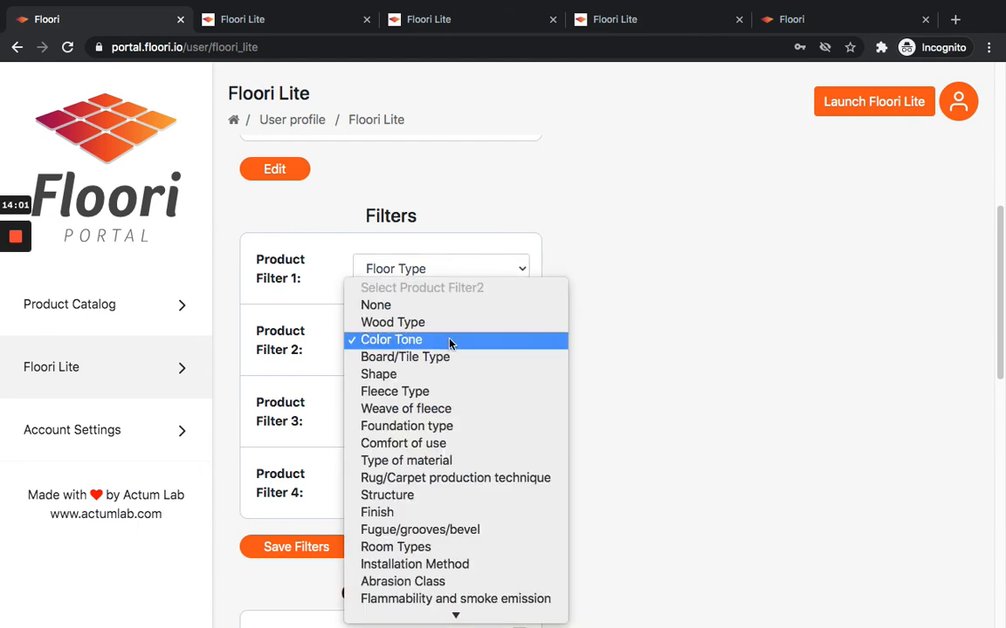
{"action": "left_click", "coordinate": [450, 342]}
{"action": "left_click", "coordinate": [475, 423]}
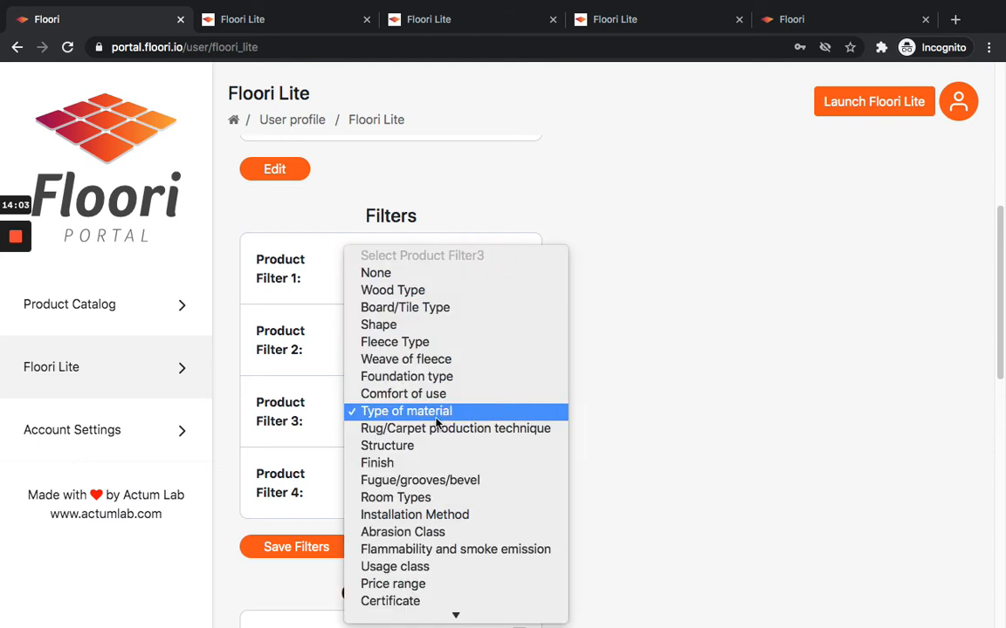
{"action": "left_click", "coordinate": [439, 421]}
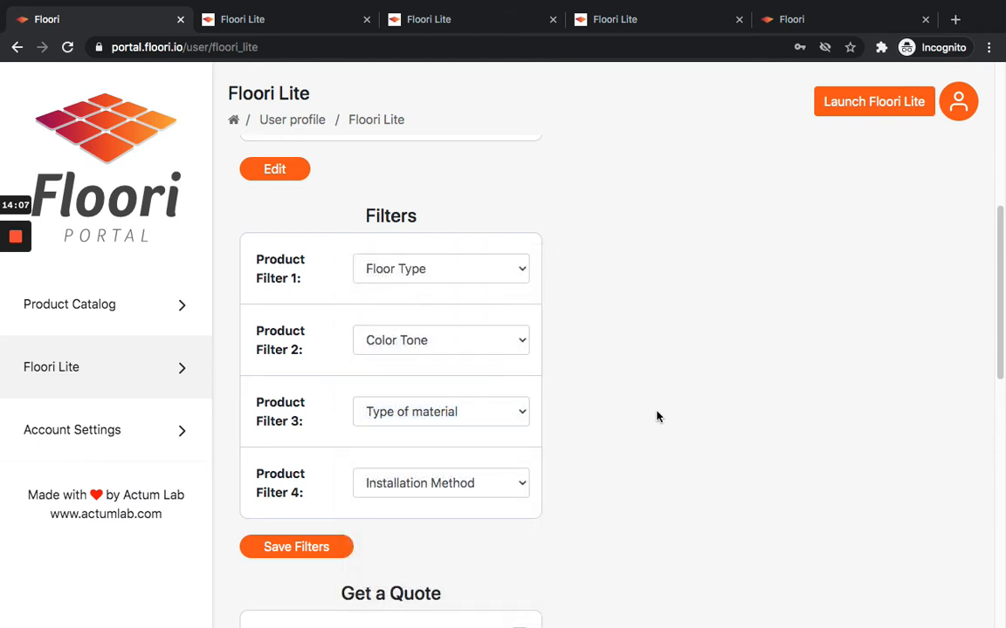
{"action": "left_click", "coordinate": [491, 488]}
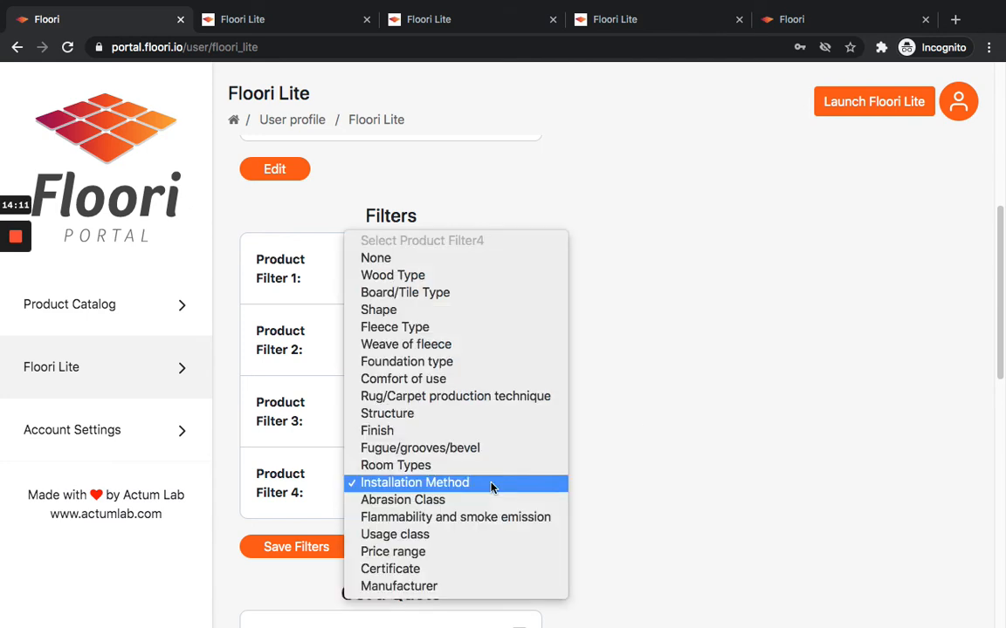
{"action": "left_click", "coordinate": [492, 485]}
{"action": "scroll", "coordinate": [653, 296], "scroll_direction": "down", "scroll_amount": 3}
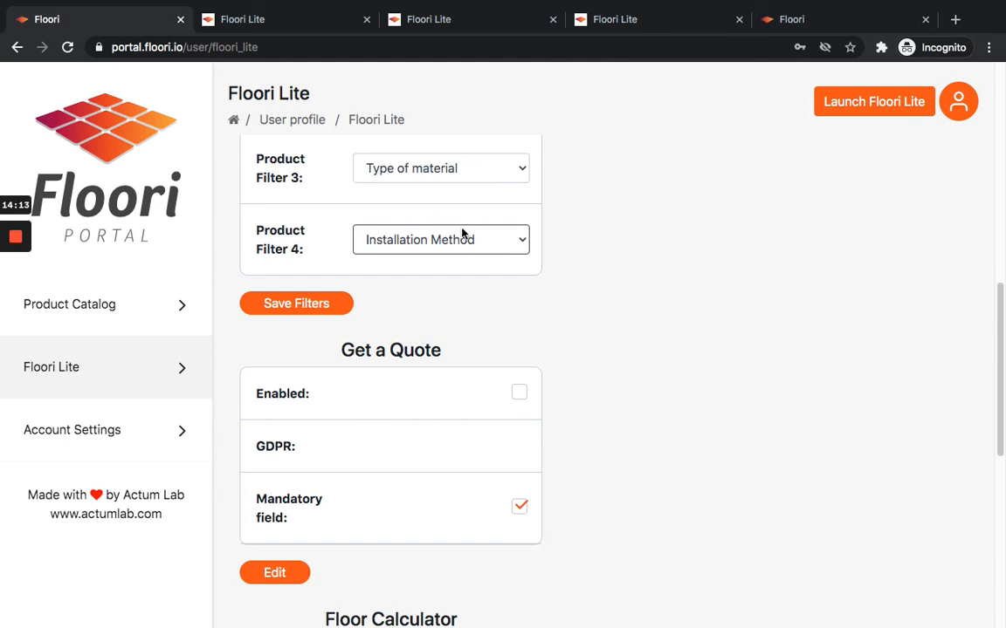
{"action": "left_click", "coordinate": [325, 305]}
Enable the Get a Quote feature in the Floori Lite settings.
{"action": "scroll", "coordinate": [611, 301], "scroll_direction": "down", "scroll_amount": 2}
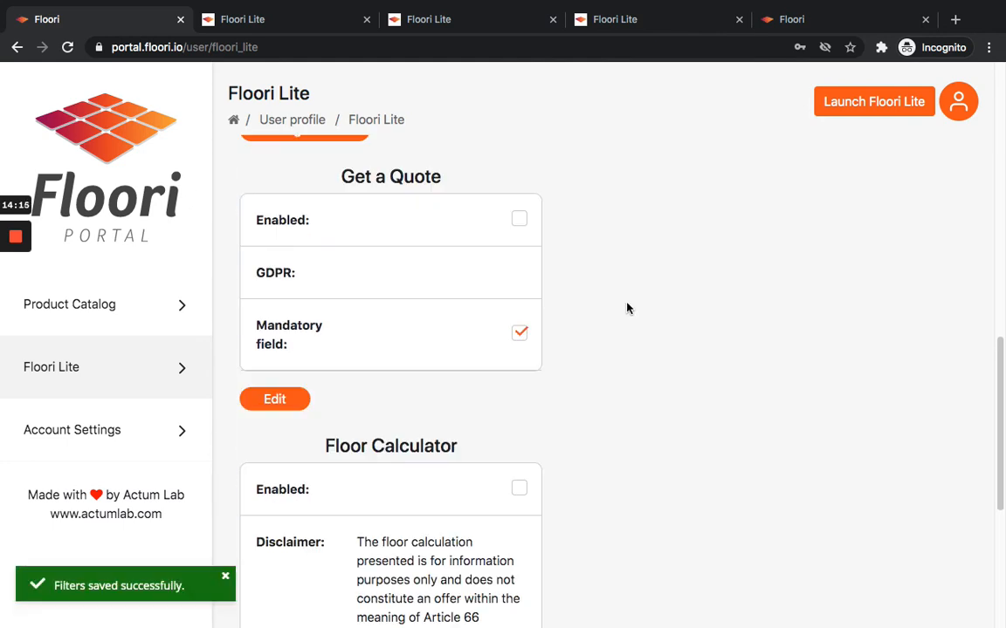
{"action": "left_click", "coordinate": [520, 219]}
{"action": "triple_click", "coordinate": [400, 176]}
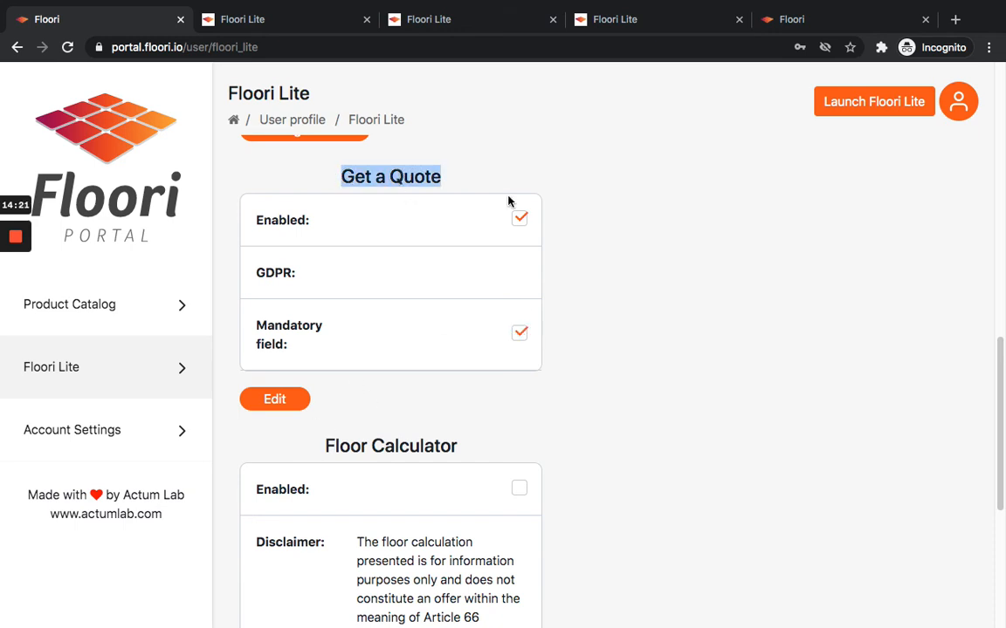
Reload the Floori Lite preview to pick up the new settings.
{"action": "left_click", "coordinate": [289, 21]}
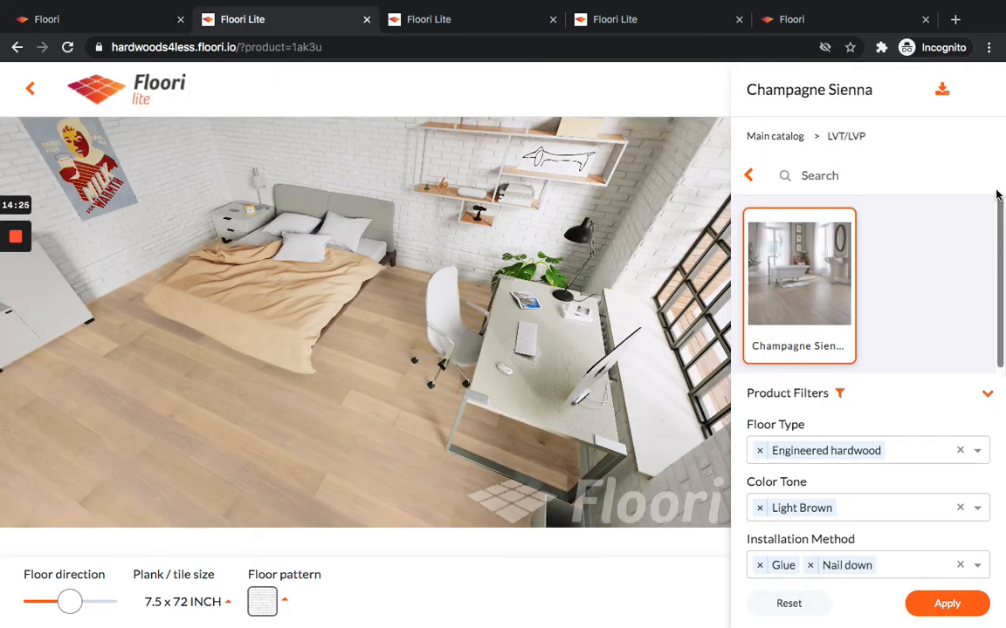
{"action": "left_click", "coordinate": [748, 175]}
{"action": "left_click", "coordinate": [66, 47]}
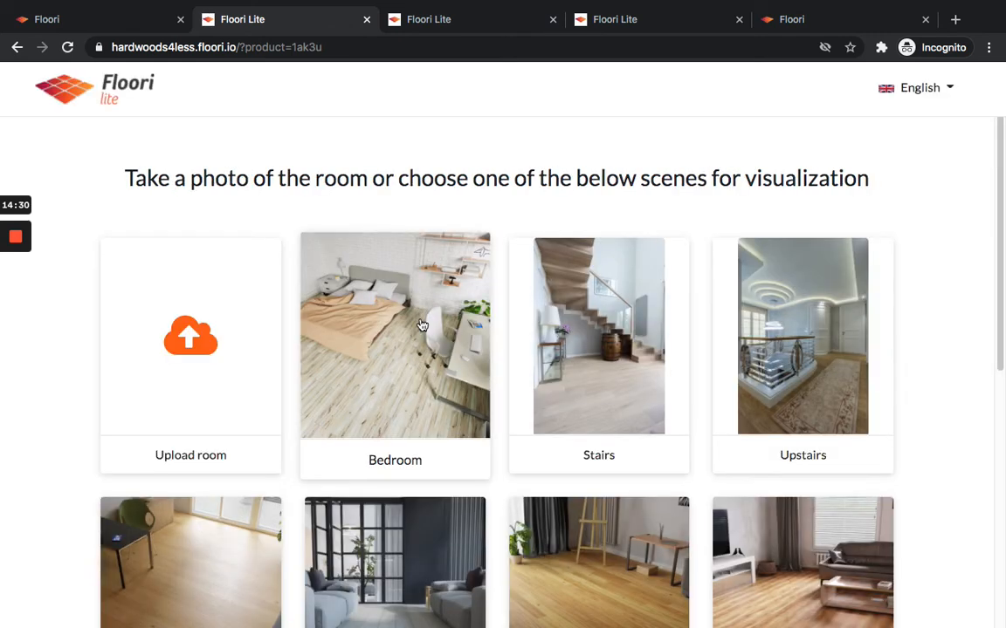
{"action": "left_click", "coordinate": [463, 441]}
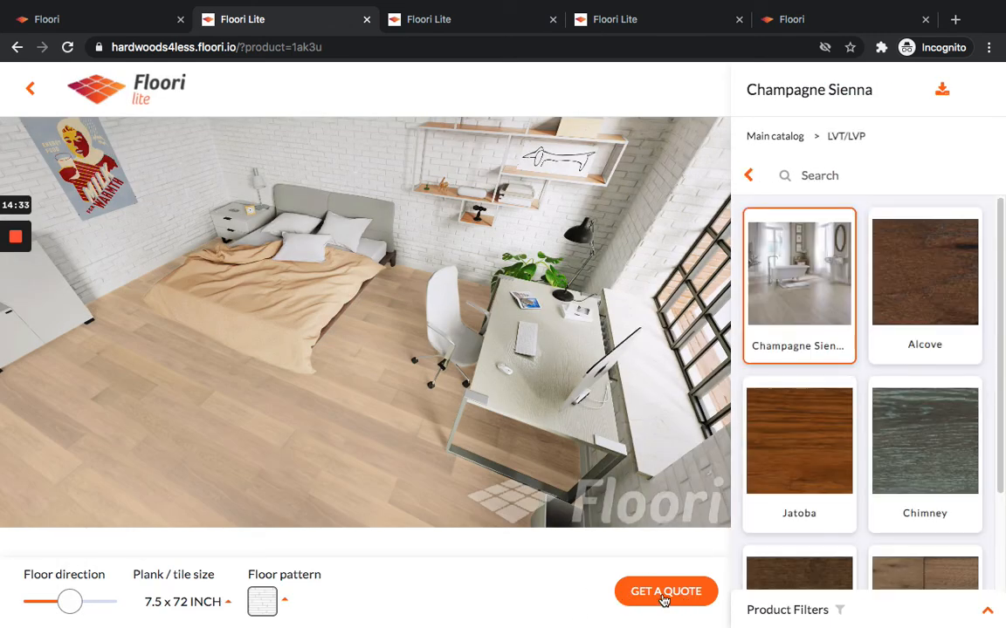
Open the Get a Quote contact form, inspect its fields, and close it.
{"action": "left_click", "coordinate": [666, 594]}
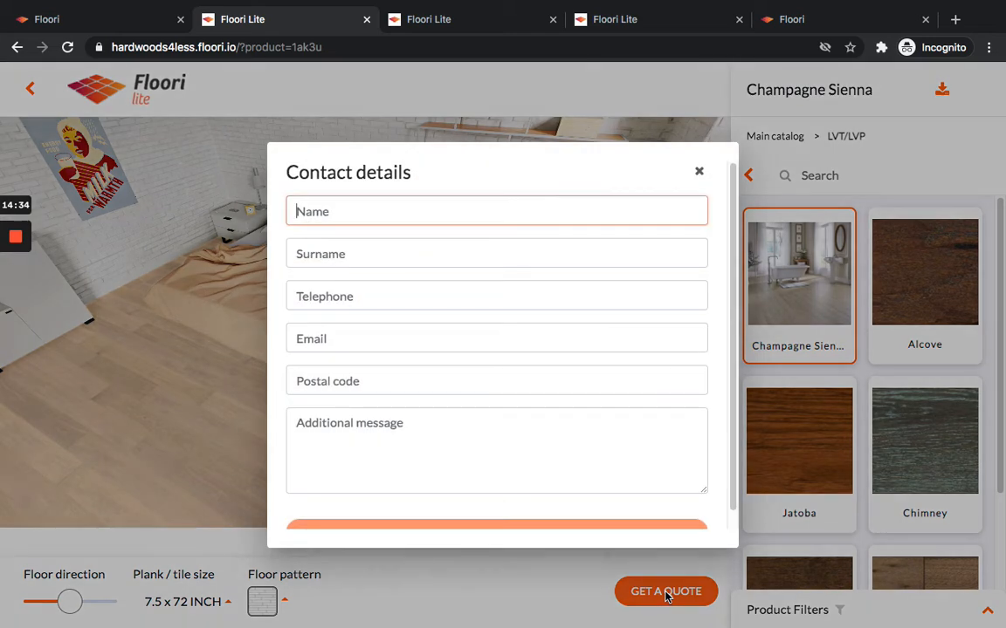
{"action": "left_click", "coordinate": [469, 209]}
{"action": "scroll", "coordinate": [514, 433], "scroll_direction": "down", "scroll_amount": 1}
{"action": "left_click", "coordinate": [513, 434]}
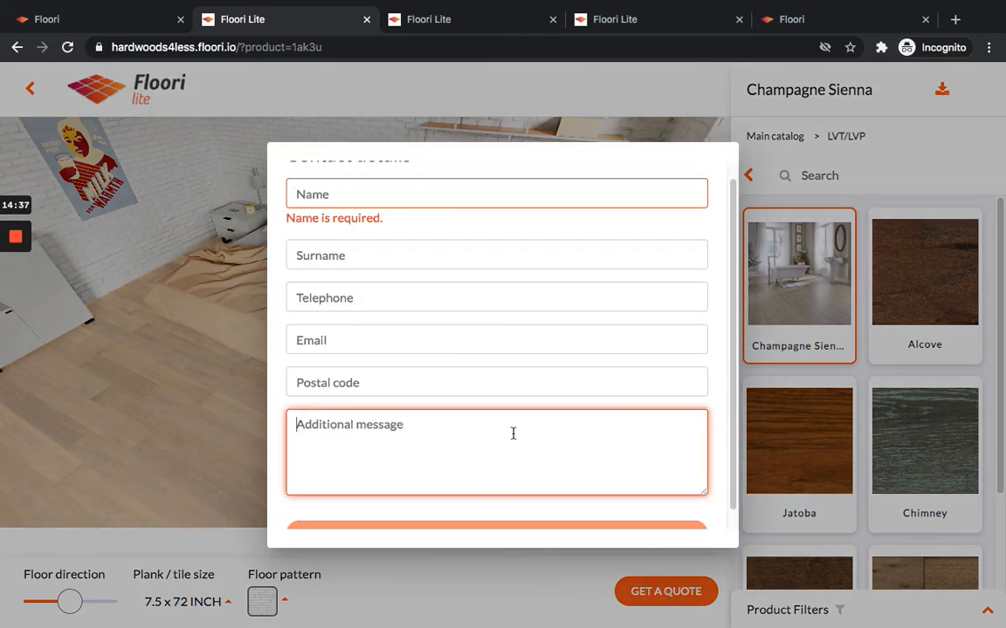
{"action": "scroll", "coordinate": [514, 434], "scroll_direction": "up", "scroll_amount": 1}
{"action": "left_click", "coordinate": [436, 209]}
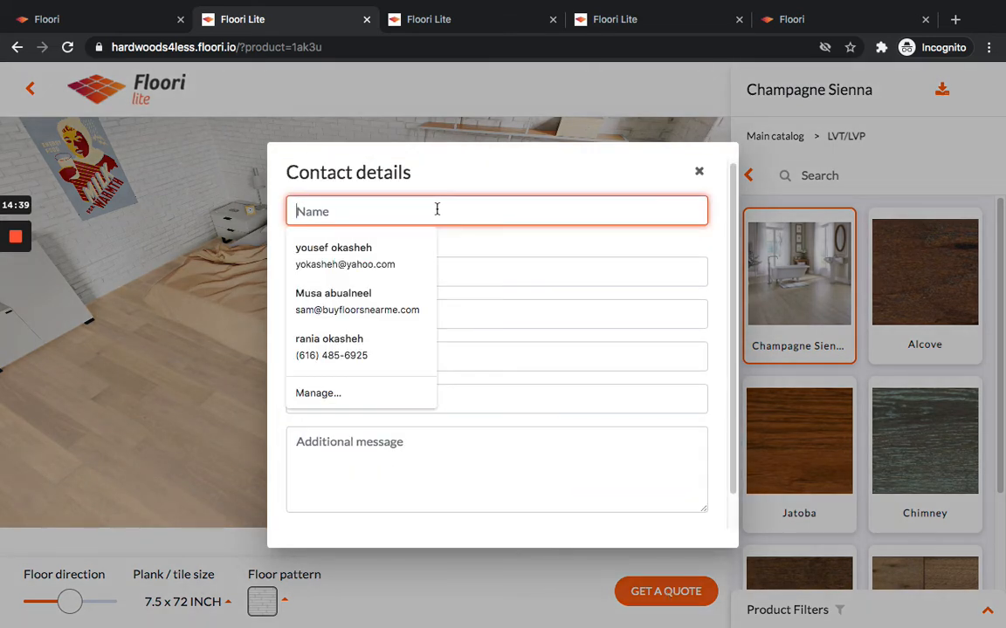
{"action": "left_click", "coordinate": [582, 295]}
{"action": "scroll", "coordinate": [588, 285], "scroll_direction": "down", "scroll_amount": 1}
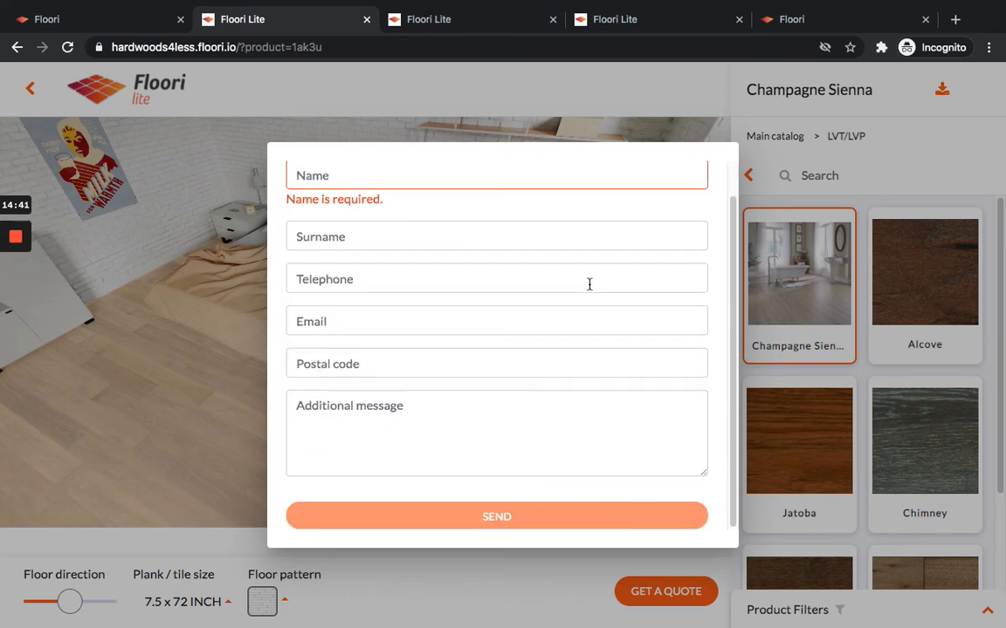
{"action": "scroll", "coordinate": [589, 285], "scroll_direction": "up", "scroll_amount": 1}
{"action": "left_click", "coordinate": [701, 174]}
Enable the Floor Calculator in the Floori Lite settings.
{"action": "left_click", "coordinate": [123, 19]}
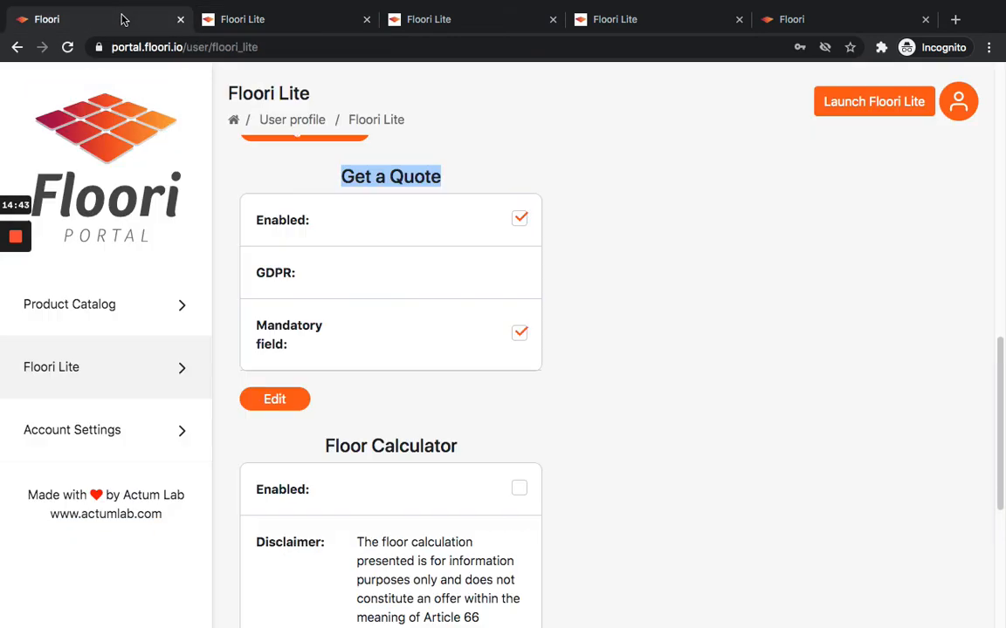
{"action": "scroll", "coordinate": [644, 326], "scroll_direction": "down", "scroll_amount": 3}
{"action": "scroll", "coordinate": [609, 337], "scroll_direction": "down", "scroll_amount": 1}
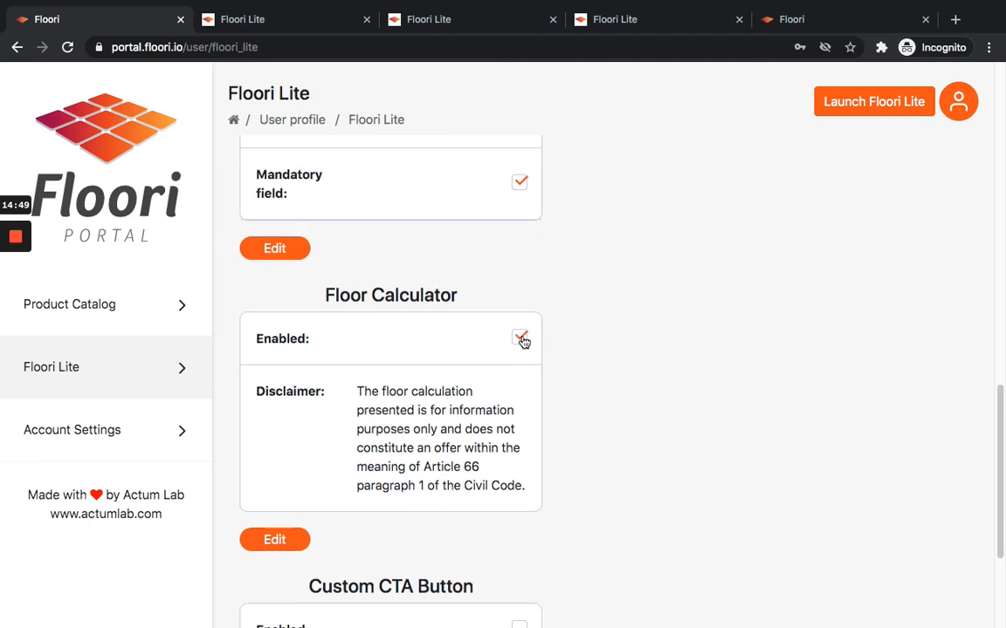
{"action": "scroll", "coordinate": [568, 437], "scroll_direction": "up", "scroll_amount": 1}
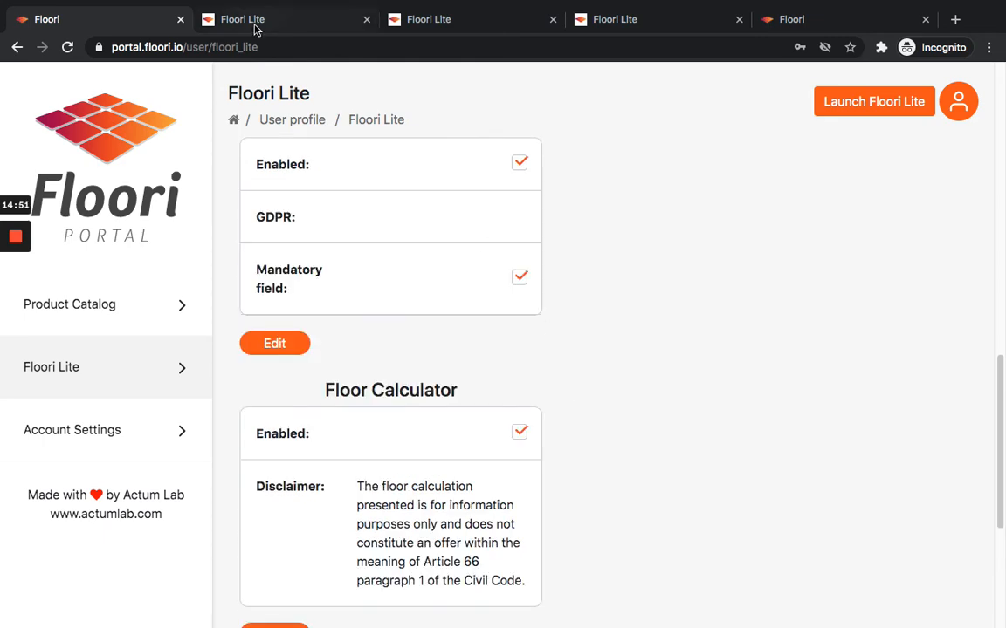
{"action": "scroll", "coordinate": [546, 357], "scroll_direction": "down", "scroll_amount": 3}
{"action": "scroll", "coordinate": [545, 357], "scroll_direction": "up", "scroll_amount": 4}
Reload the Floori Lite preview and reopen the bedroom scene.
{"action": "left_click", "coordinate": [288, 21]}
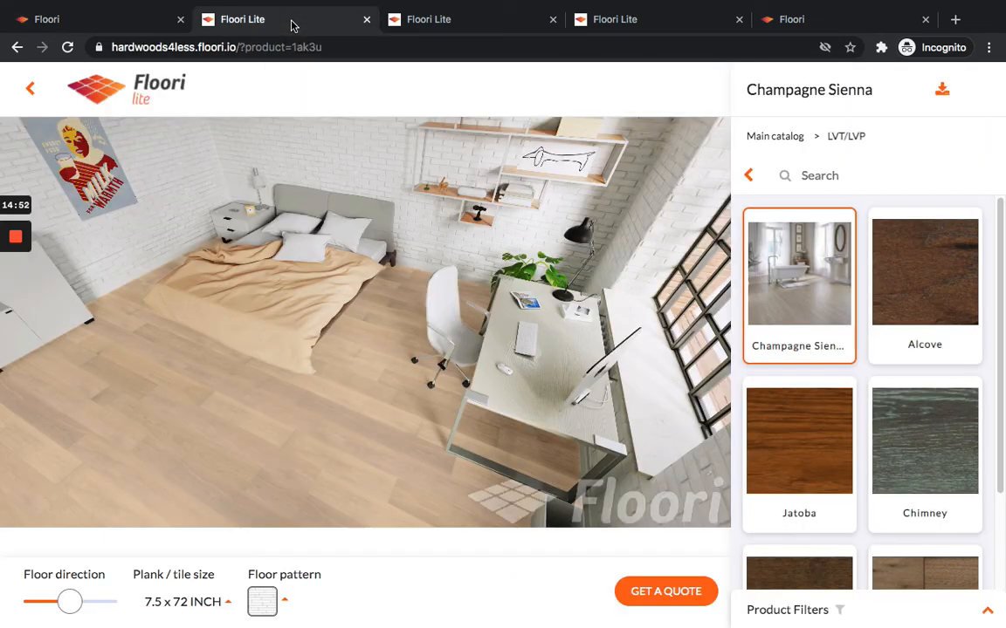
{"action": "left_click", "coordinate": [66, 47]}
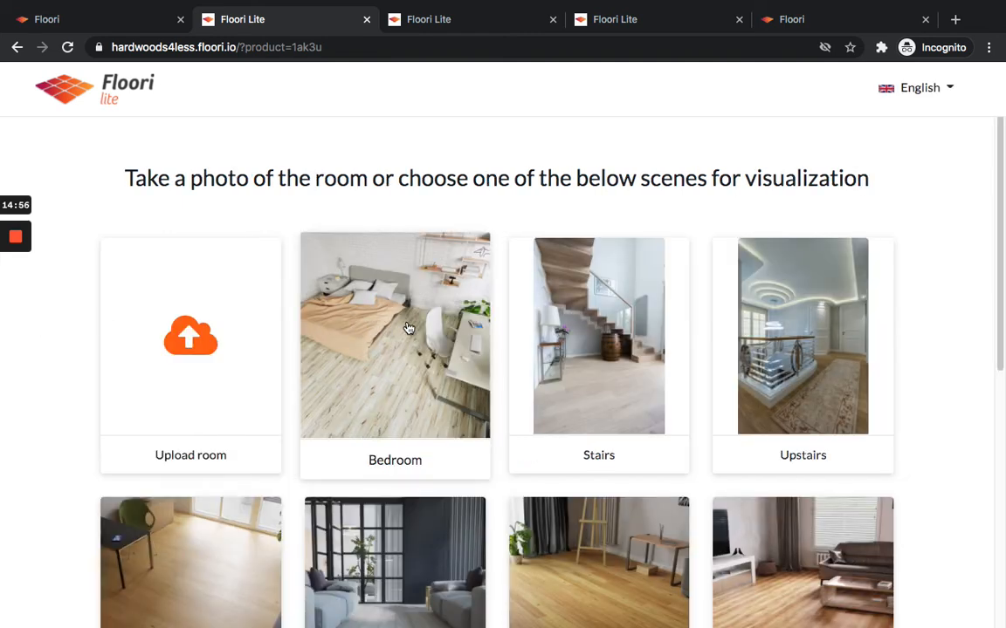
{"action": "left_click", "coordinate": [406, 332]}
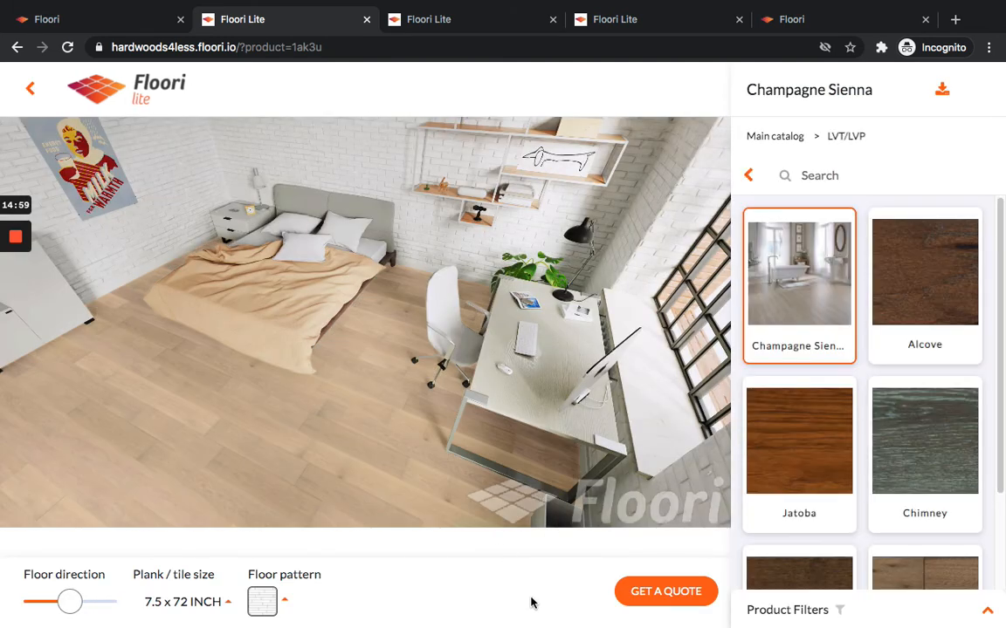
Open the Get a Quote contact form, close it, and select the Jatoba floor.
{"action": "left_click", "coordinate": [667, 599]}
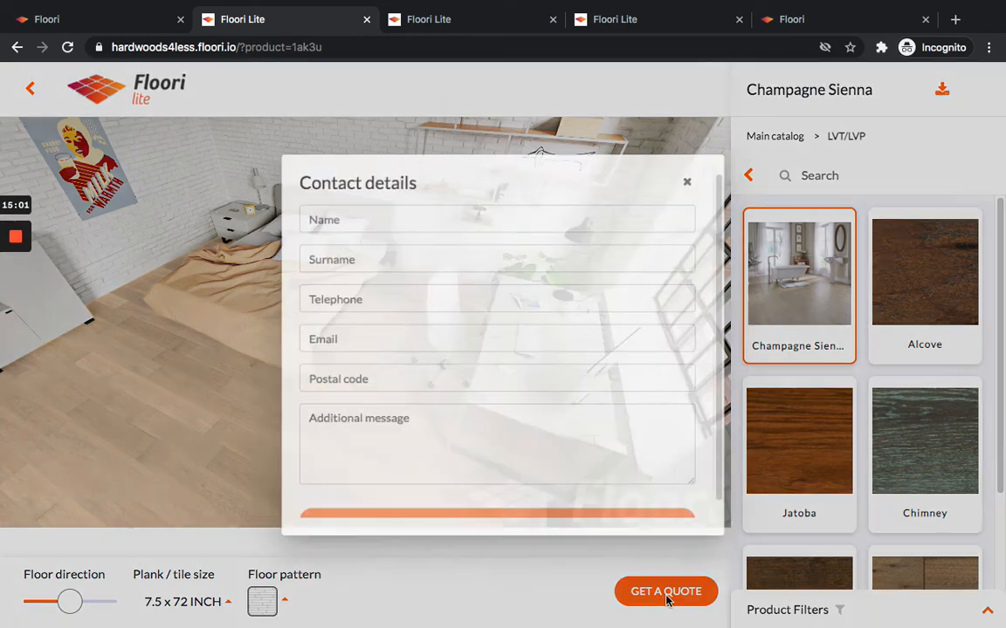
{"action": "scroll", "coordinate": [476, 294], "scroll_direction": "down", "scroll_amount": 1}
{"action": "scroll", "coordinate": [706, 187], "scroll_direction": "up", "scroll_amount": 1}
{"action": "left_click", "coordinate": [699, 172]}
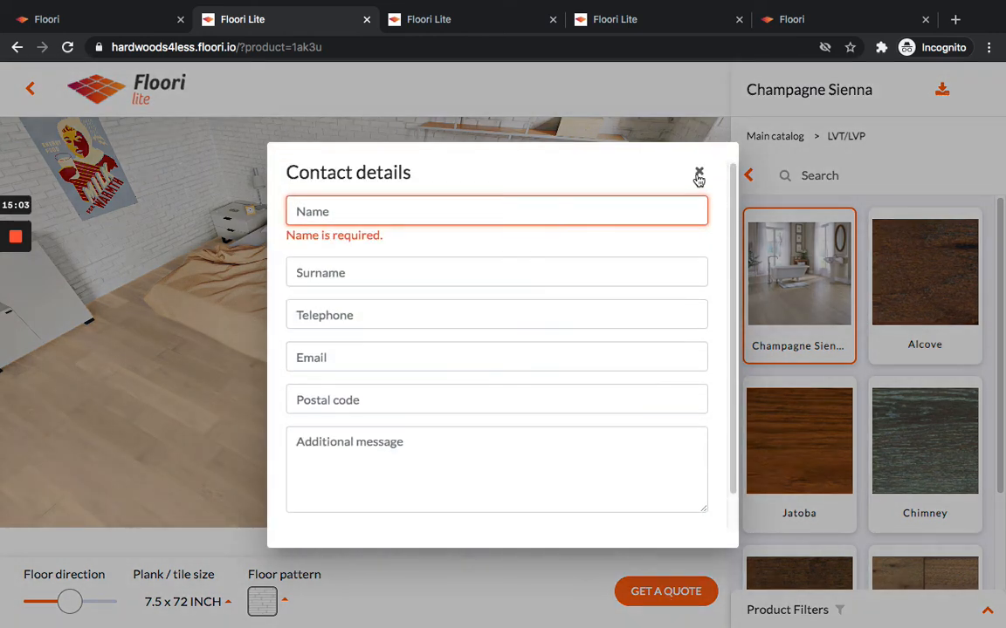
{"action": "mouse_move", "coordinate": [16, 301]}
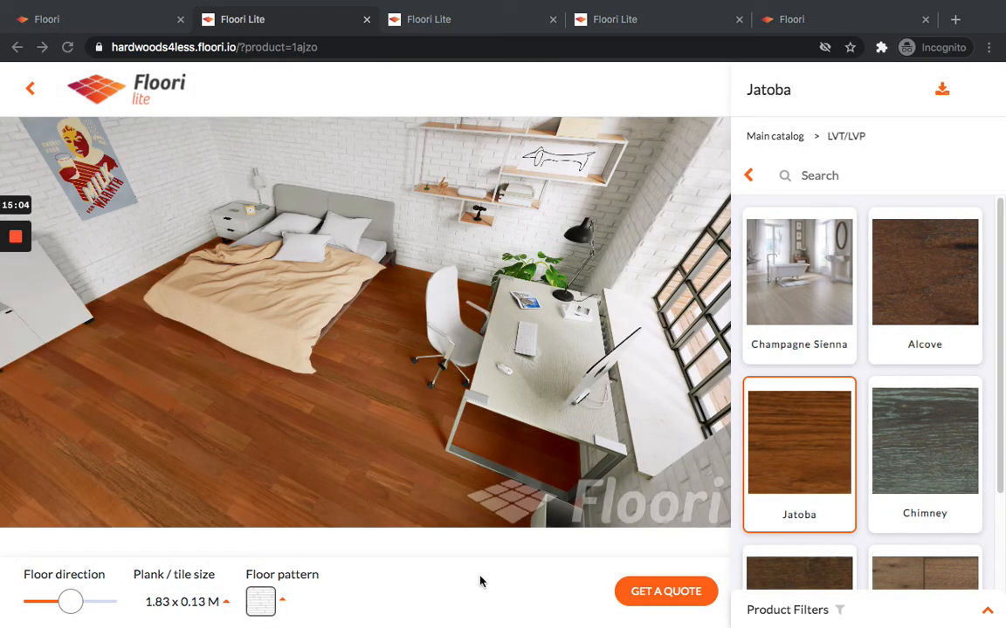
{"action": "left_click", "coordinate": [129, 26]}
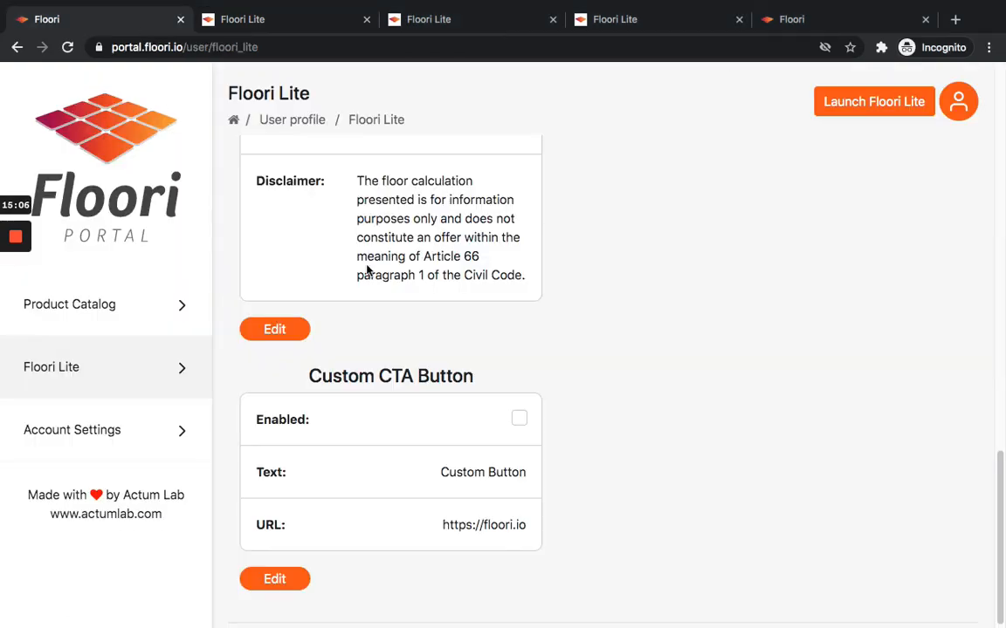
{"action": "scroll", "coordinate": [537, 491], "scroll_direction": "up", "scroll_amount": 3}
{"action": "scroll", "coordinate": [538, 489], "scroll_direction": "down", "scroll_amount": 3}
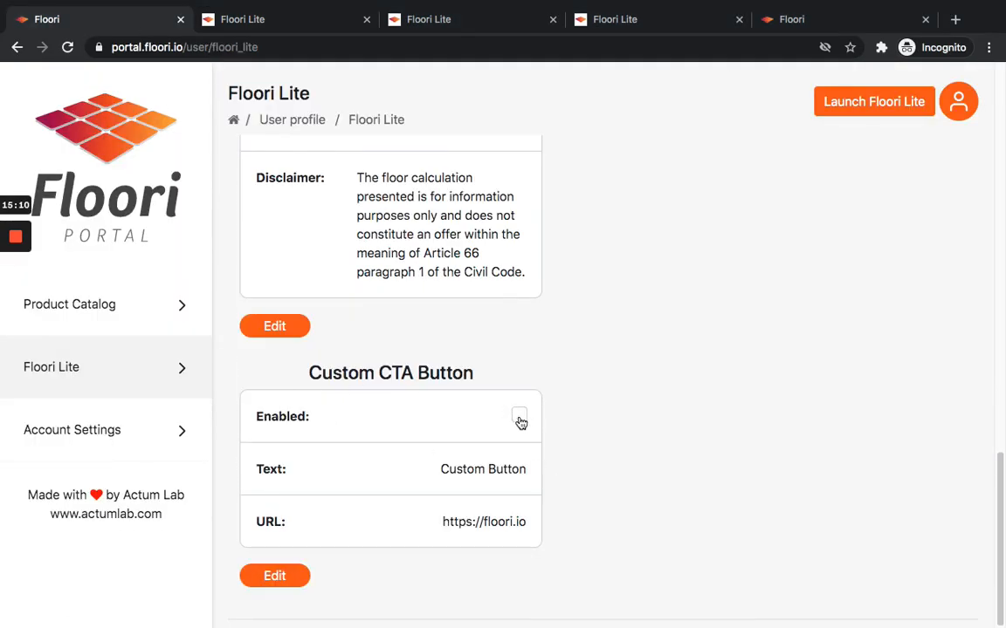
{"action": "left_click", "coordinate": [271, 575]}
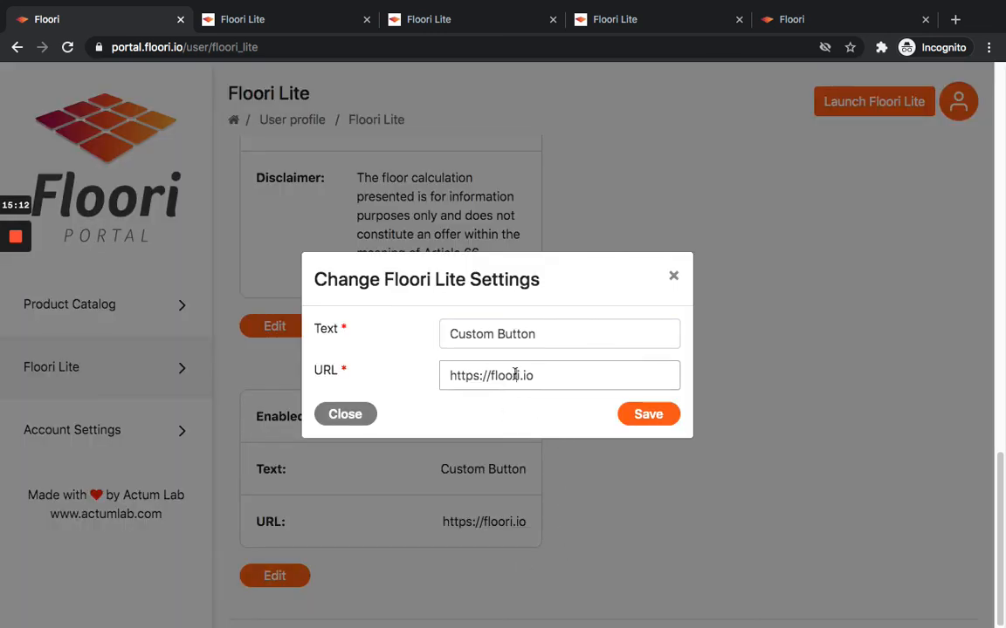
{"action": "triple_click", "coordinate": [566, 379]}
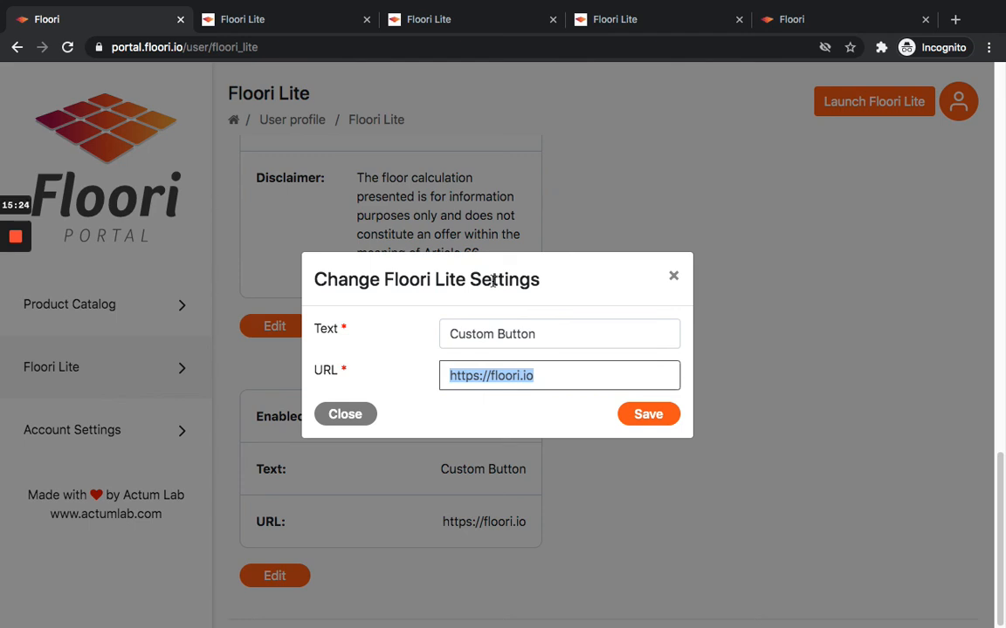
{"action": "triple_click", "coordinate": [531, 338]}
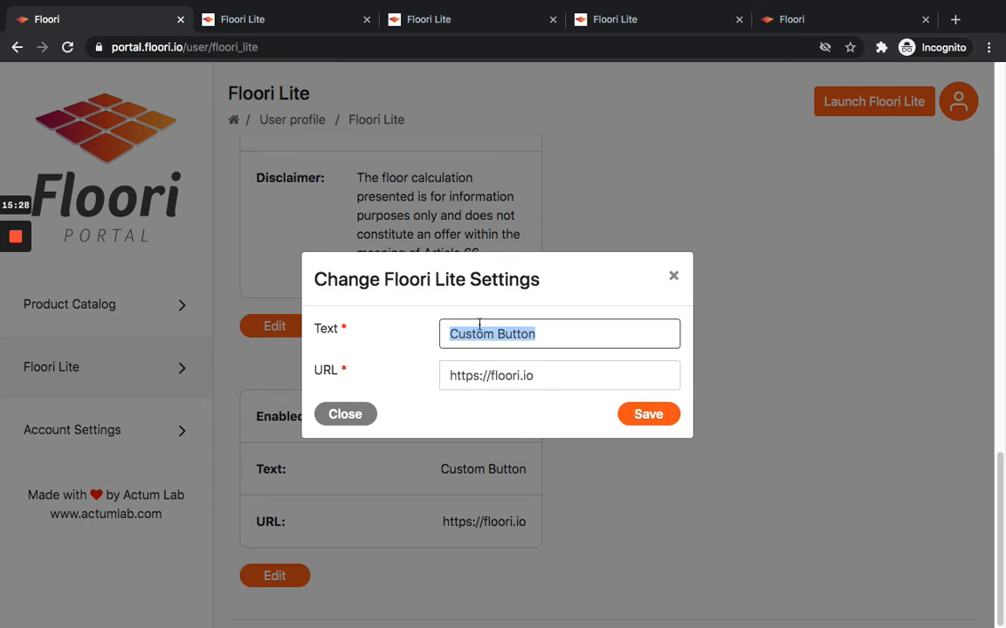
{"action": "left_click", "coordinate": [655, 417]}
{"action": "left_click", "coordinate": [520, 418]}
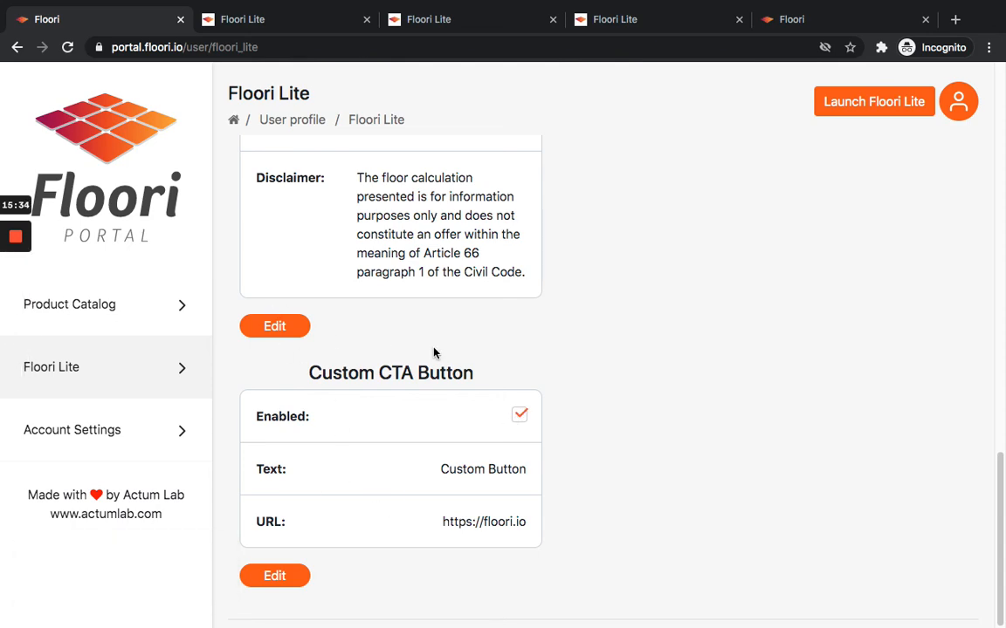
Reload the Floori Lite preview and open the Bedroom scene.
{"action": "left_click", "coordinate": [268, 19]}
{"action": "left_click", "coordinate": [67, 48]}
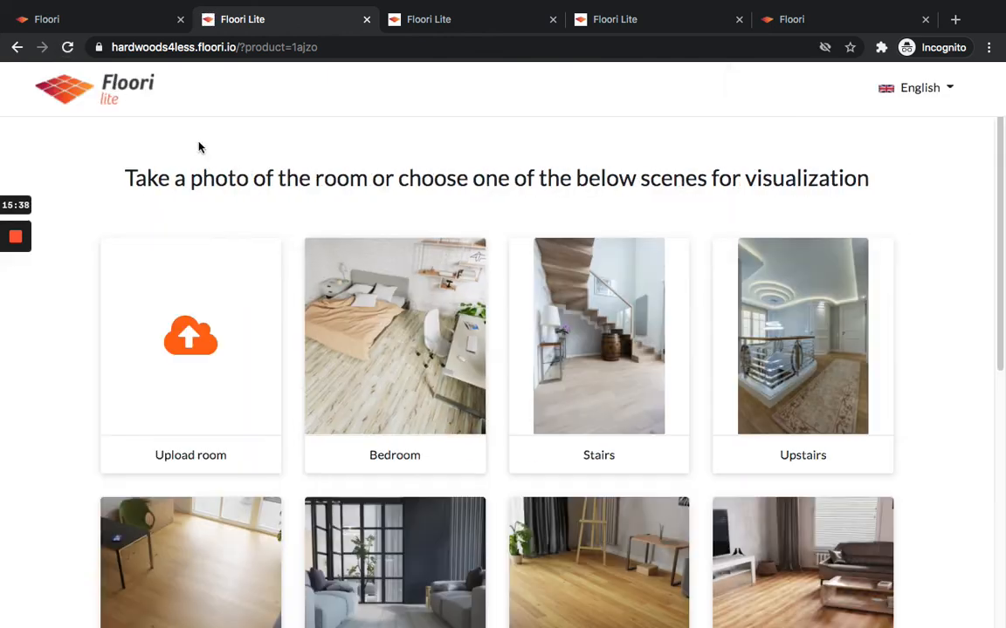
{"action": "left_click", "coordinate": [417, 366]}
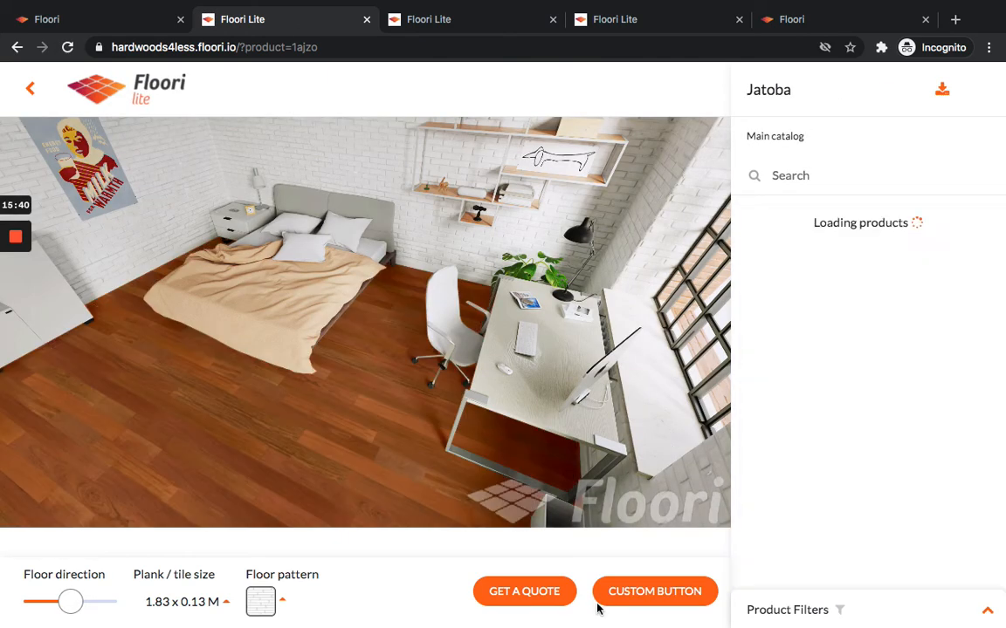
Open the Custom Button link in the preview and close its tab.
{"action": "left_click", "coordinate": [663, 592]}
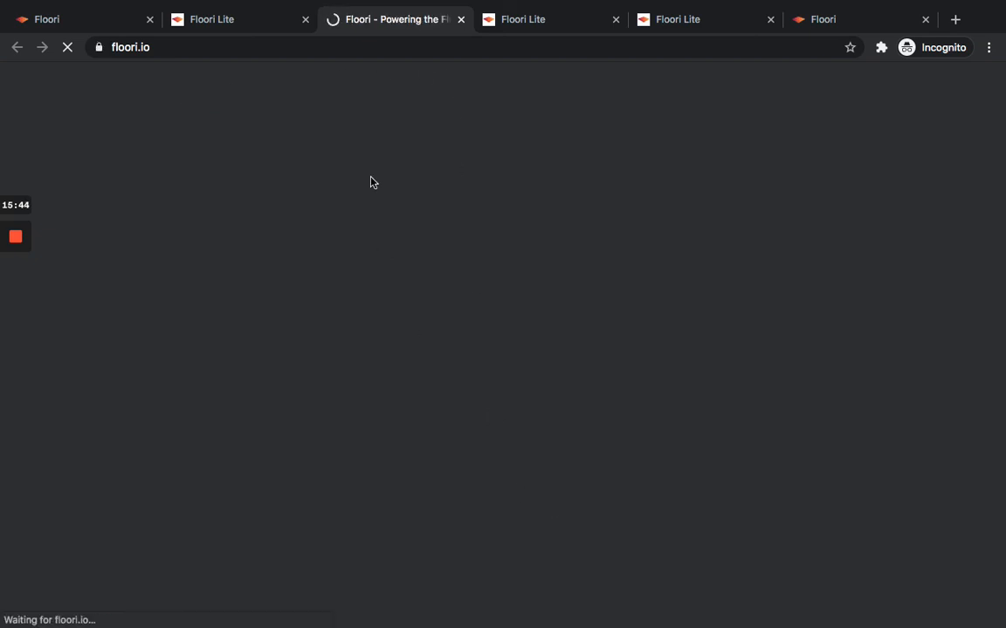
{"action": "left_click", "coordinate": [144, 45]}
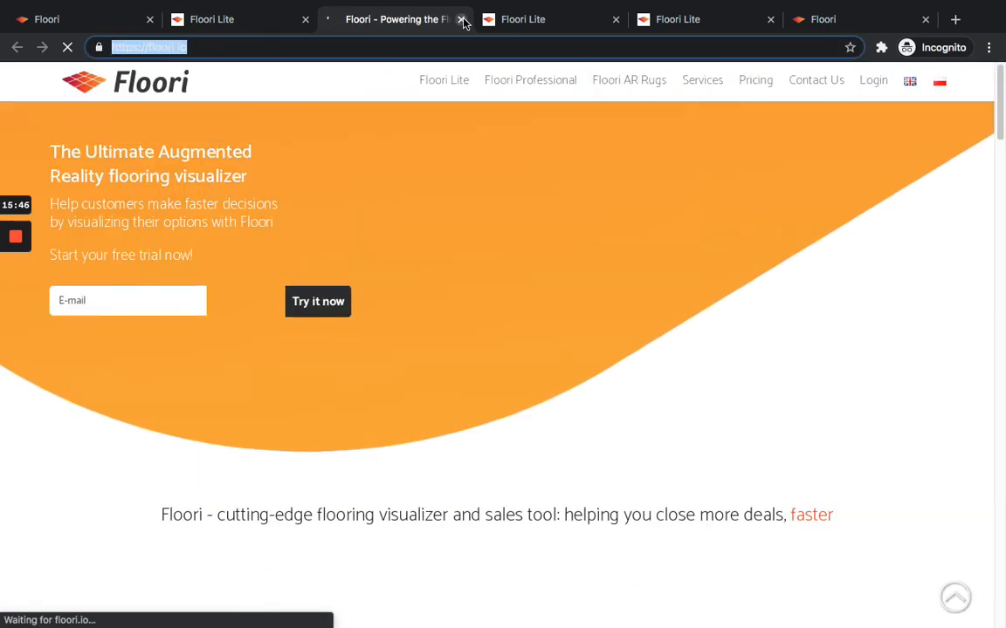
{"action": "left_click", "coordinate": [460, 19]}
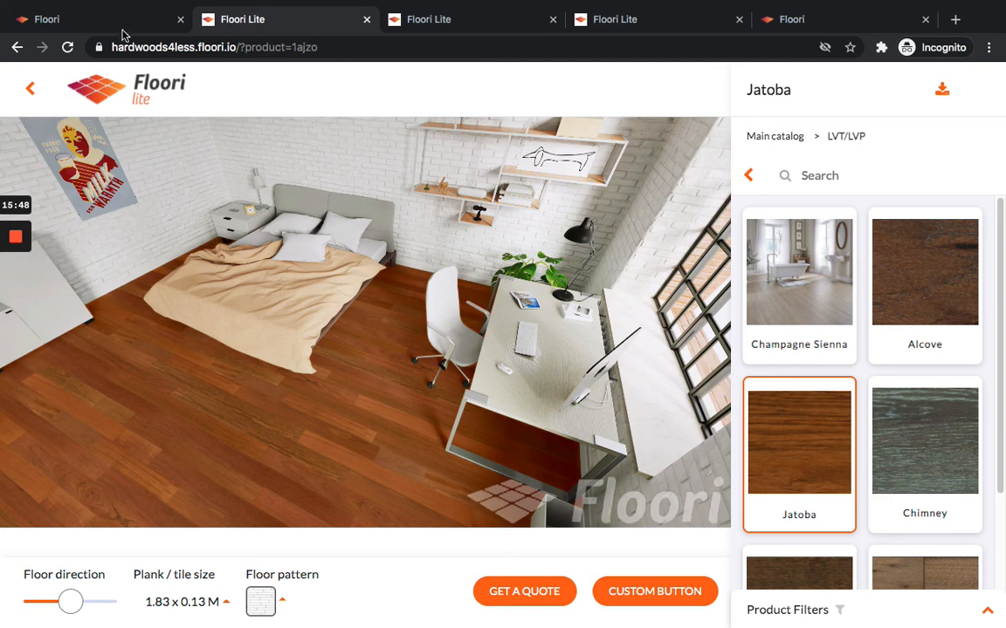
Enable the Hide header option in the Floori Lite settings.
{"action": "left_click", "coordinate": [122, 22]}
{"action": "scroll", "coordinate": [475, 460], "scroll_direction": "up", "scroll_amount": 15}
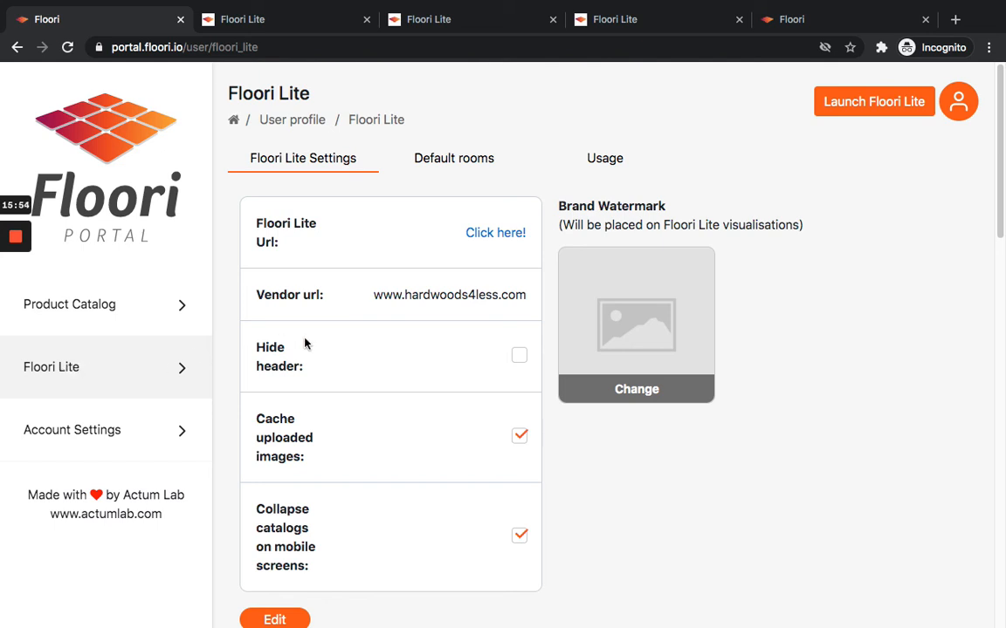
{"action": "left_click", "coordinate": [519, 356]}
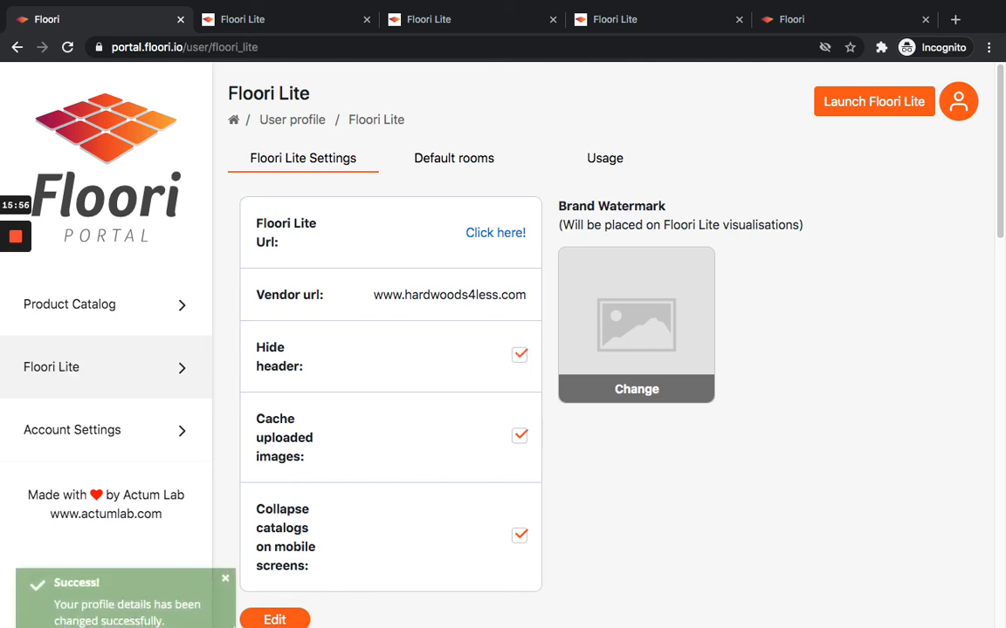
Reload the Floori Lite preview, open the scene, and return to the scene selection page.
{"action": "left_click", "coordinate": [253, 19]}
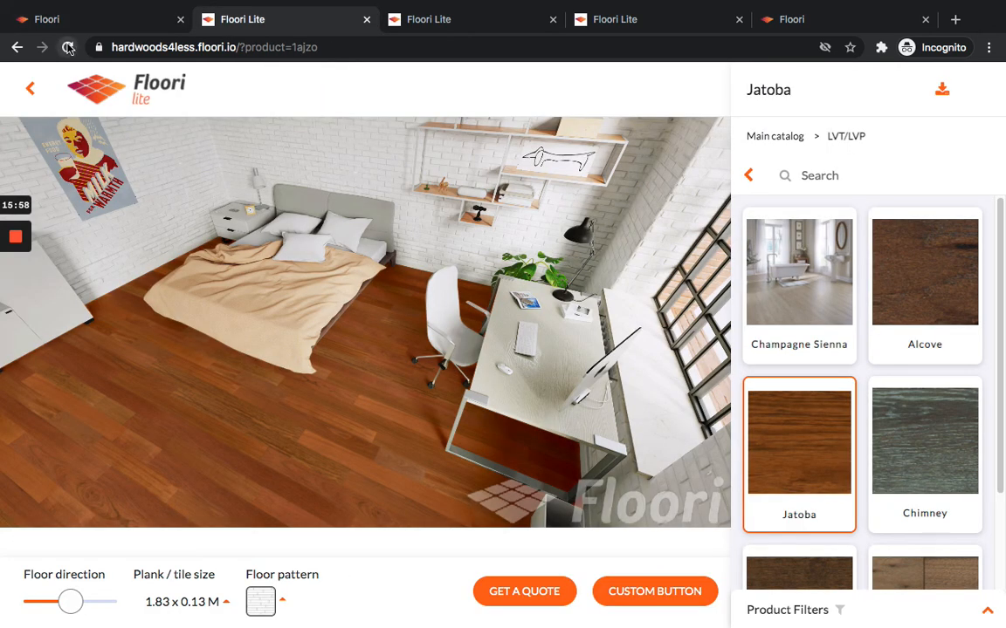
{"action": "left_click", "coordinate": [69, 47]}
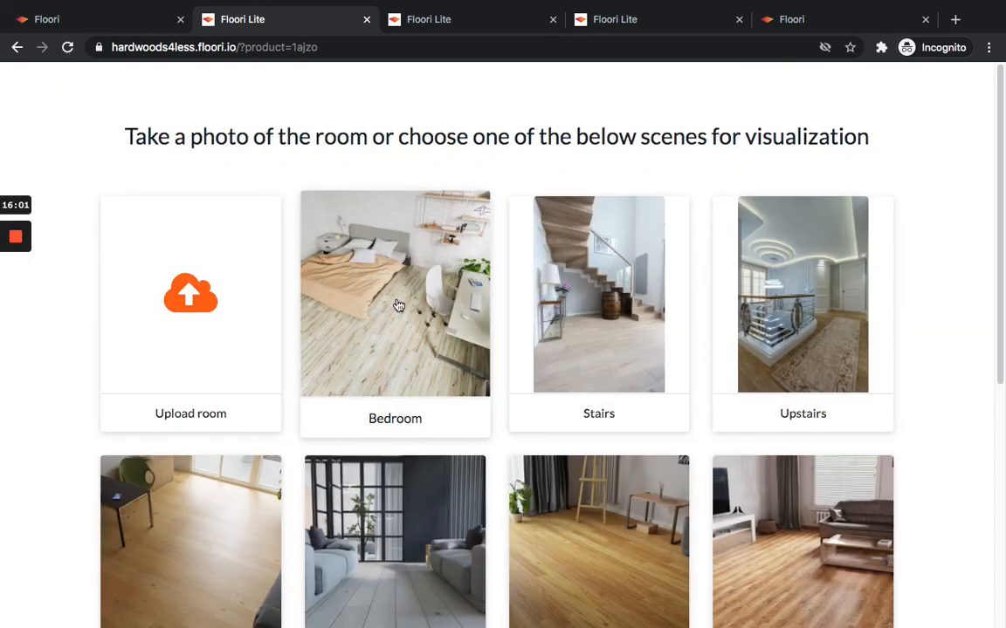
{"action": "left_click", "coordinate": [397, 303]}
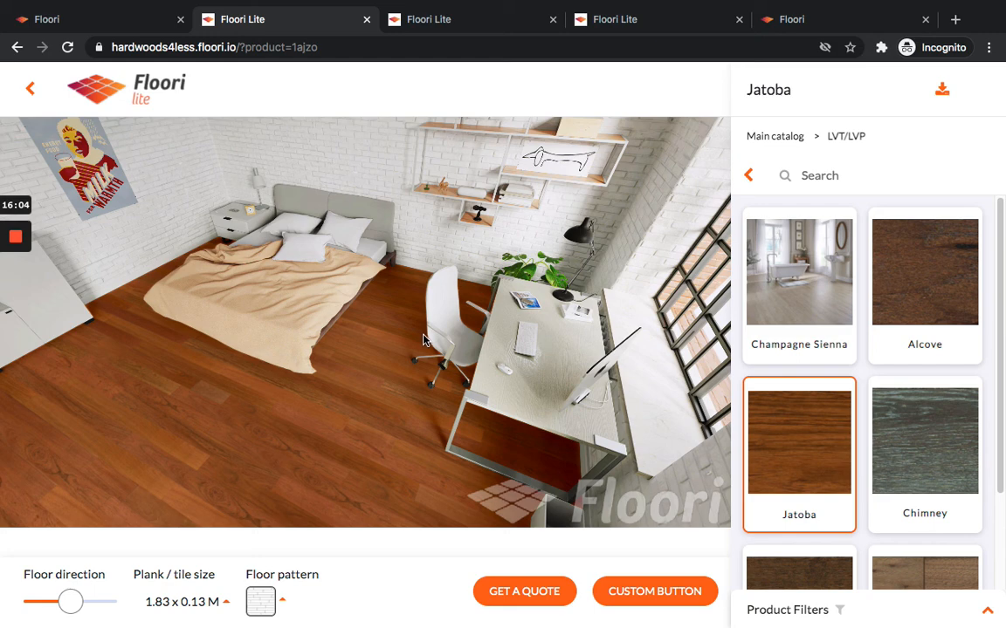
{"action": "left_click", "coordinate": [32, 95]}
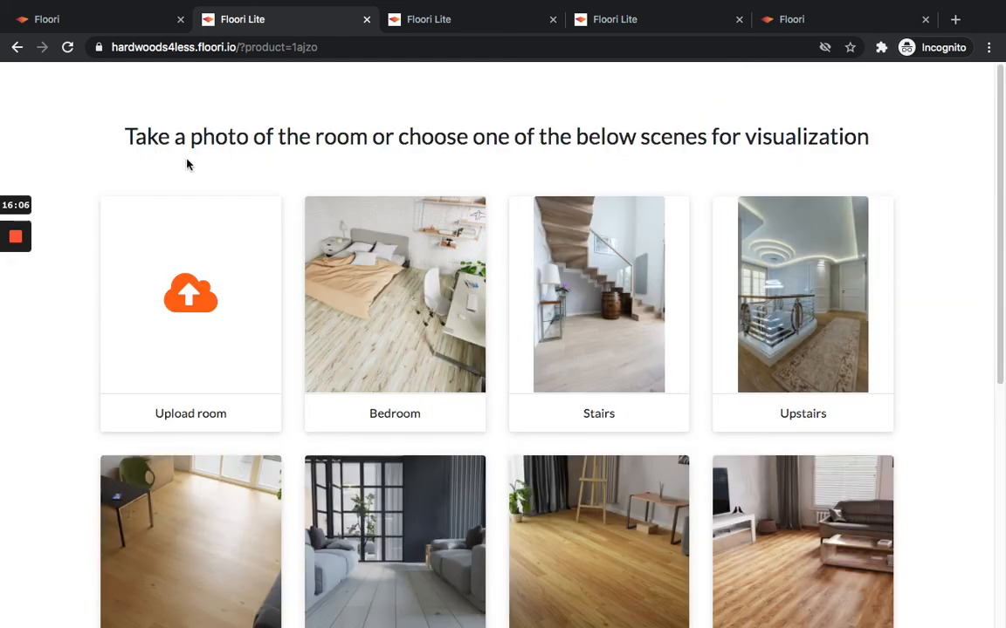
Open the Default rooms tab and browse the available room scenes.
{"action": "left_click", "coordinate": [133, 16]}
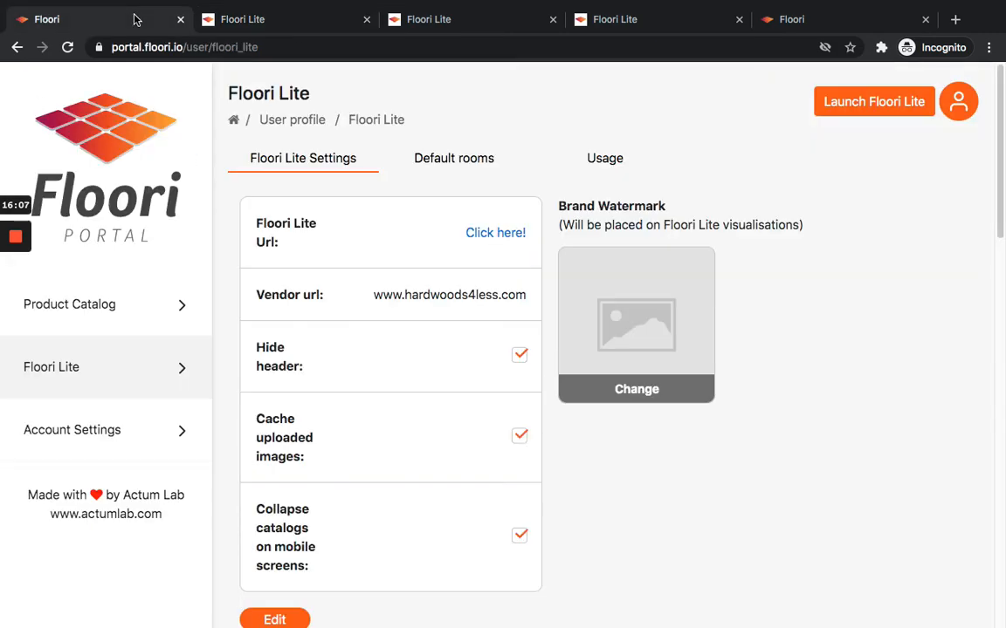
{"action": "left_click", "coordinate": [464, 158]}
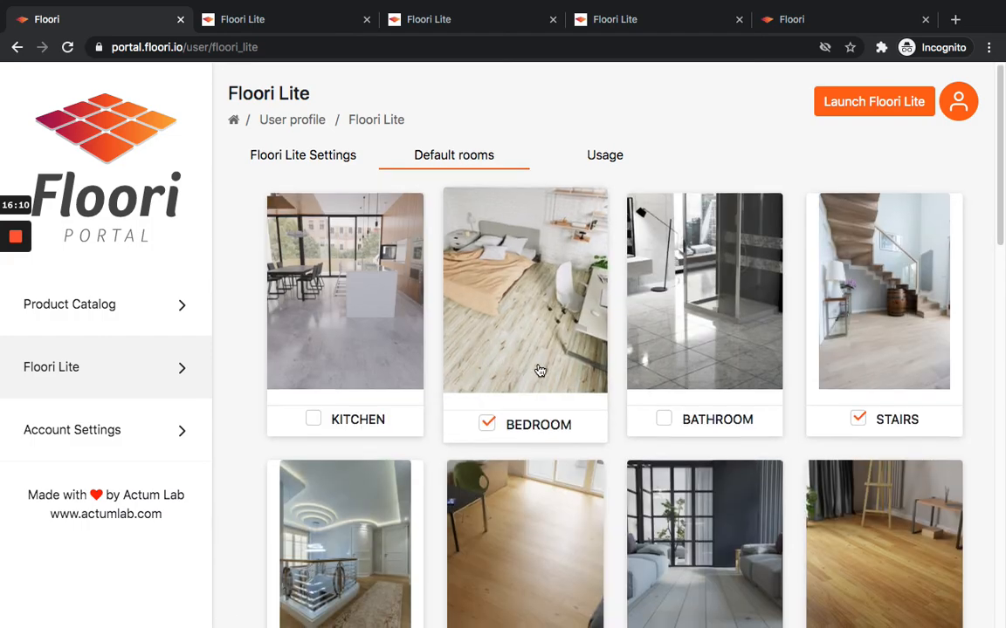
{"action": "scroll", "coordinate": [539, 371], "scroll_direction": "down", "scroll_amount": 8}
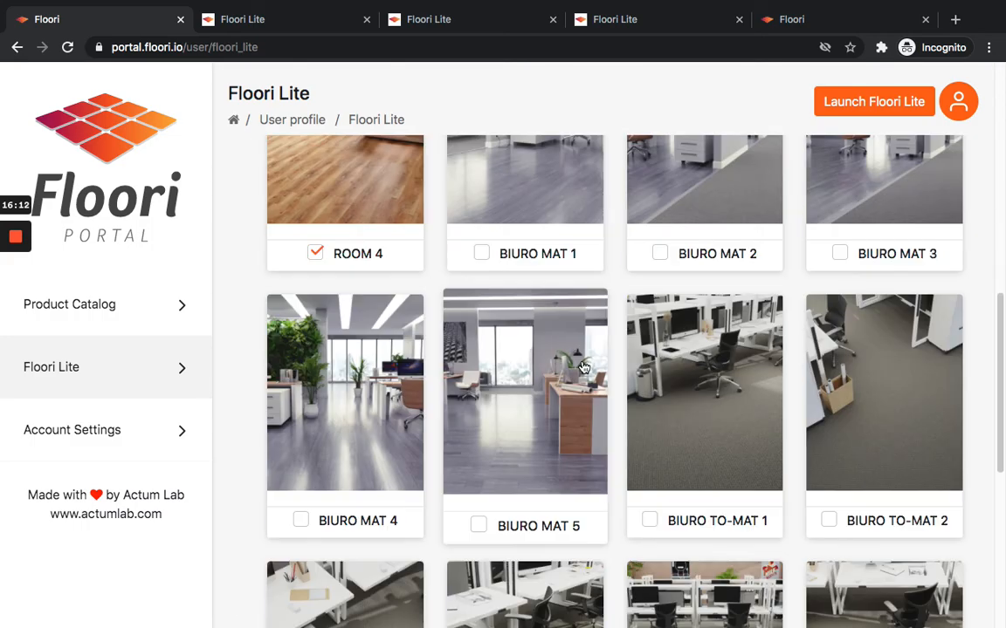
{"action": "scroll", "coordinate": [583, 368], "scroll_direction": "down", "scroll_amount": 5}
{"action": "scroll", "coordinate": [384, 398], "scroll_direction": "up", "scroll_amount": 4}
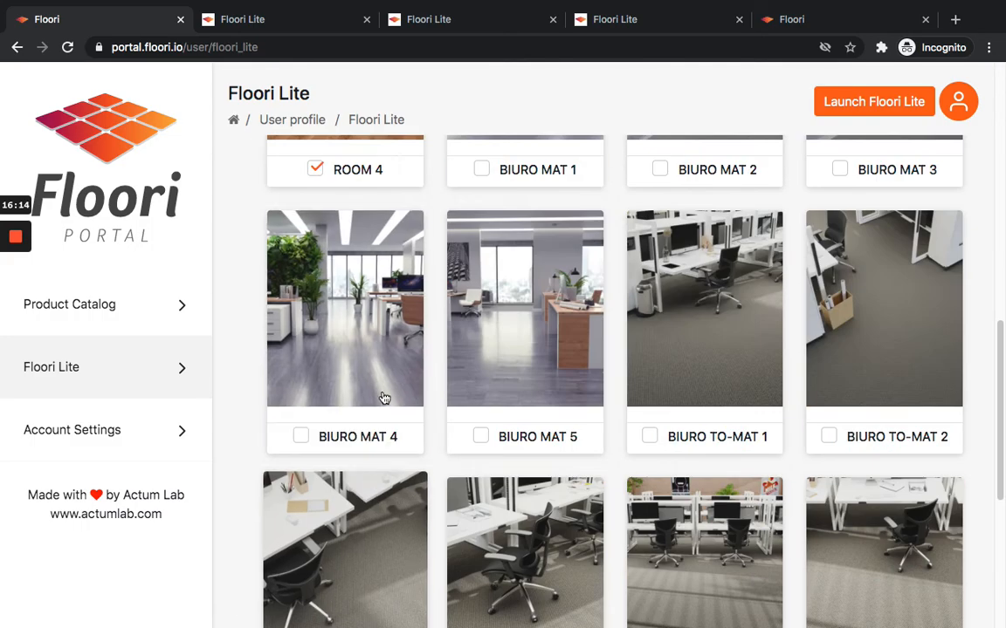
{"action": "scroll", "coordinate": [384, 398], "scroll_direction": "up", "scroll_amount": 9}
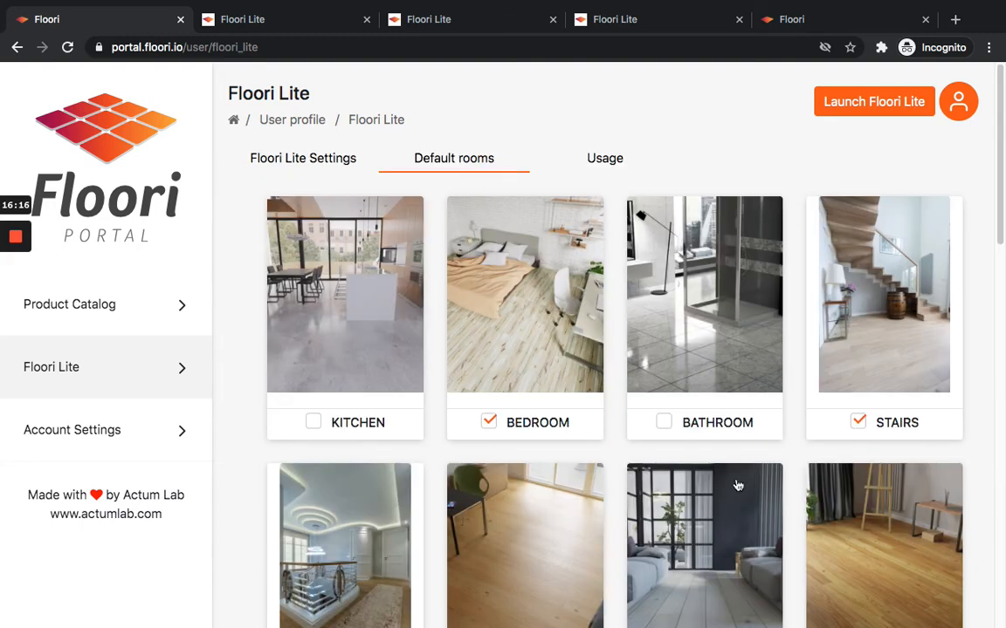
Browse the room scenes offered on the Floori Lite scene selection page.
{"action": "left_click", "coordinate": [268, 31]}
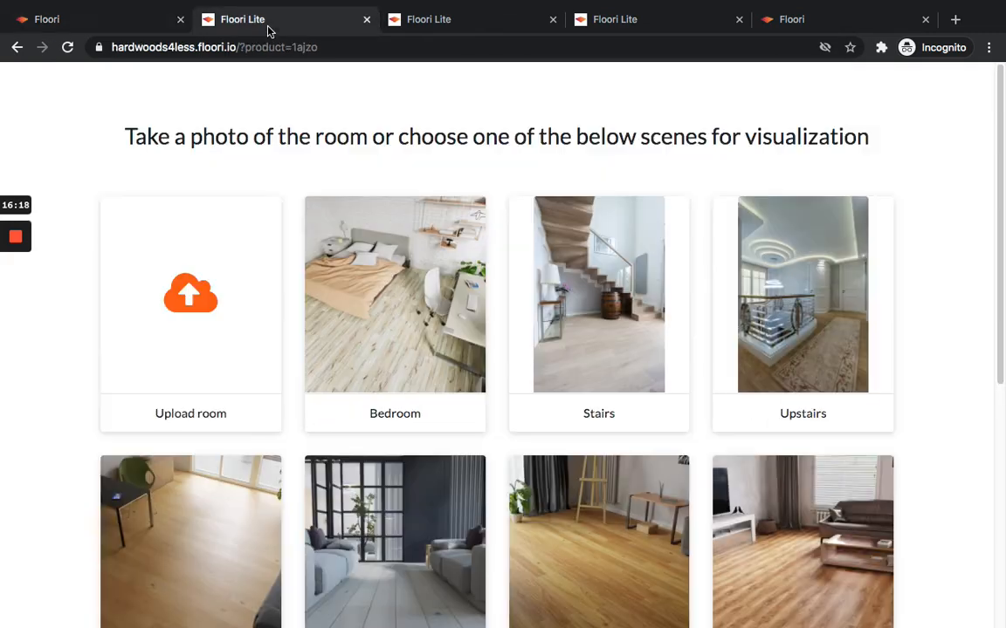
{"action": "scroll", "coordinate": [440, 316], "scroll_direction": "down", "scroll_amount": 5}
{"action": "scroll", "coordinate": [734, 464], "scroll_direction": "up", "scroll_amount": 2}
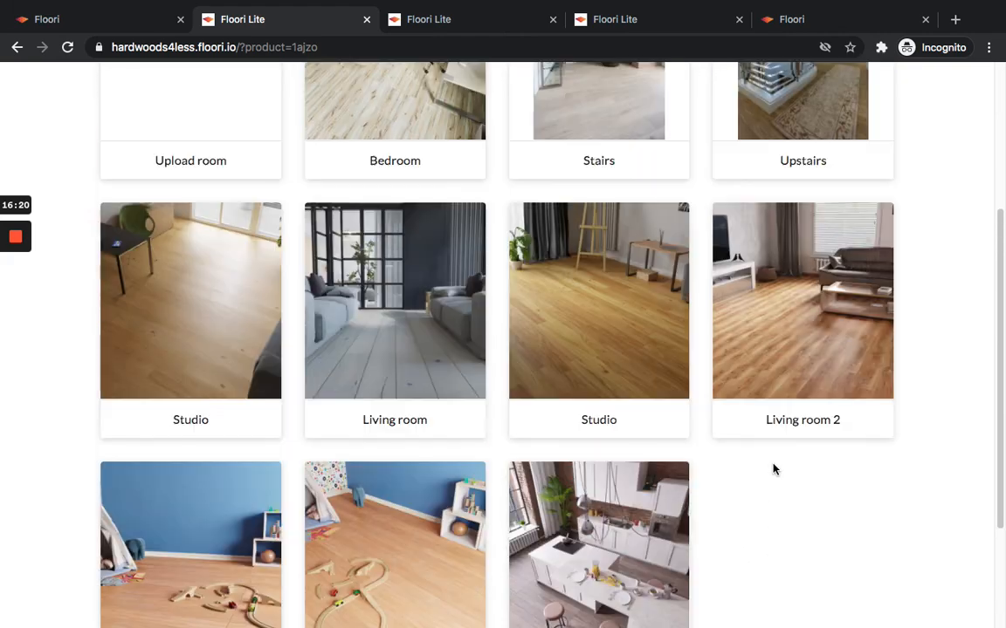
{"action": "scroll", "coordinate": [766, 469], "scroll_direction": "down", "scroll_amount": 2}
{"action": "scroll", "coordinate": [475, 478], "scroll_direction": "up", "scroll_amount": 5}
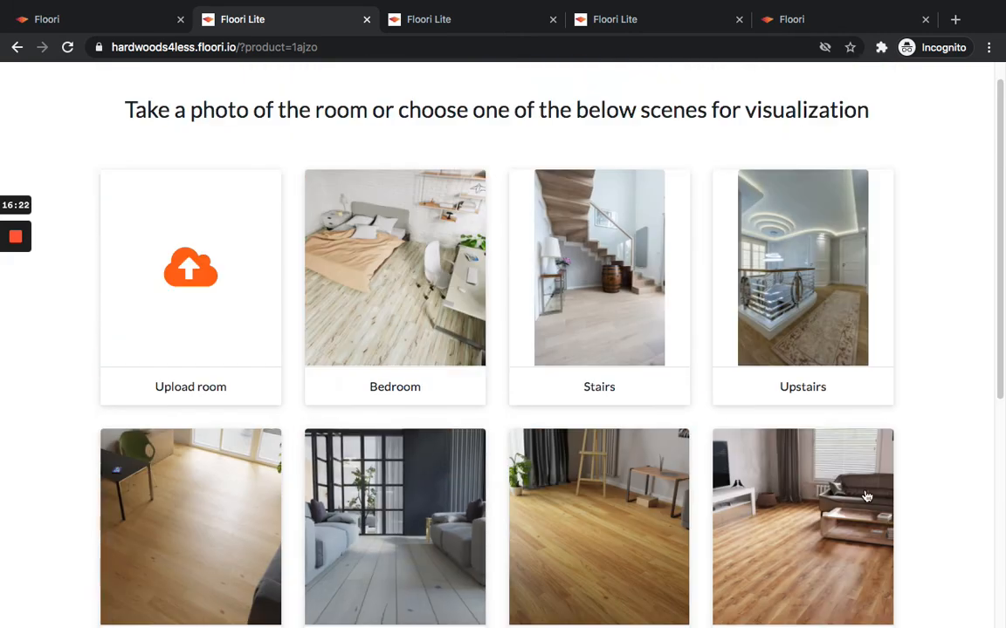
{"action": "scroll", "coordinate": [386, 330], "scroll_direction": "up", "scroll_amount": 1}
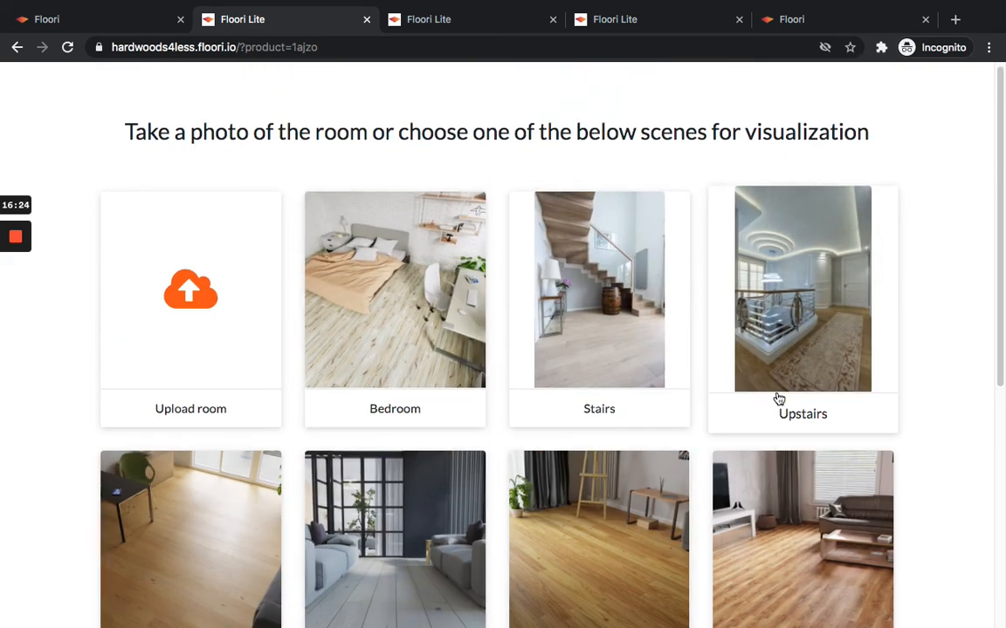
Return to the portal's Default rooms tab and enable the BIURO MAT 1, BIURO MAT 2 and BIURO TO-MAT 1 rooms.
{"action": "left_click", "coordinate": [117, 19]}
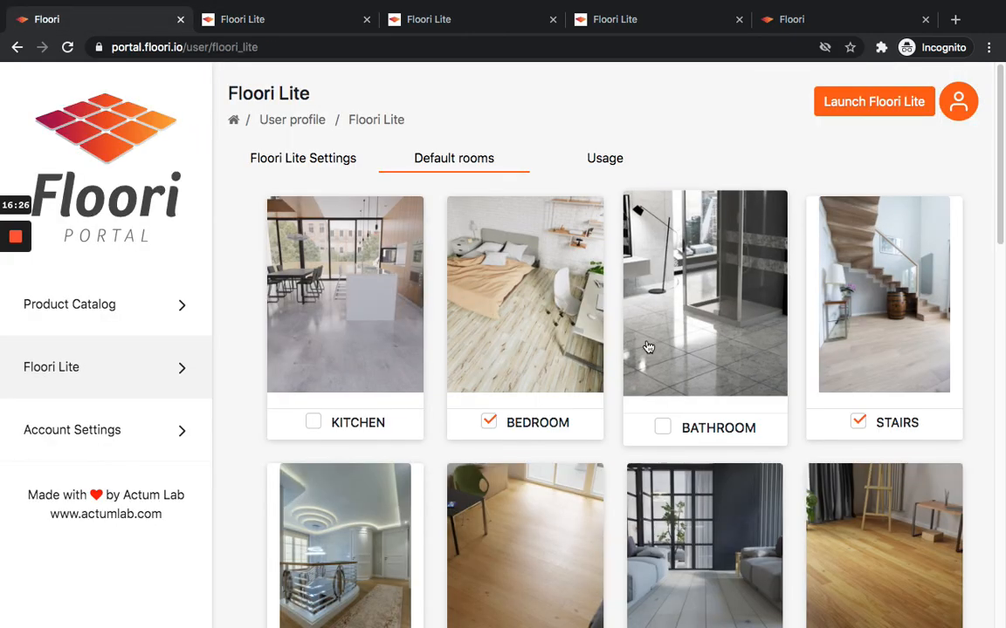
{"action": "scroll", "coordinate": [647, 348], "scroll_direction": "down", "scroll_amount": 2}
{"action": "scroll", "coordinate": [449, 442], "scroll_direction": "down", "scroll_amount": 2}
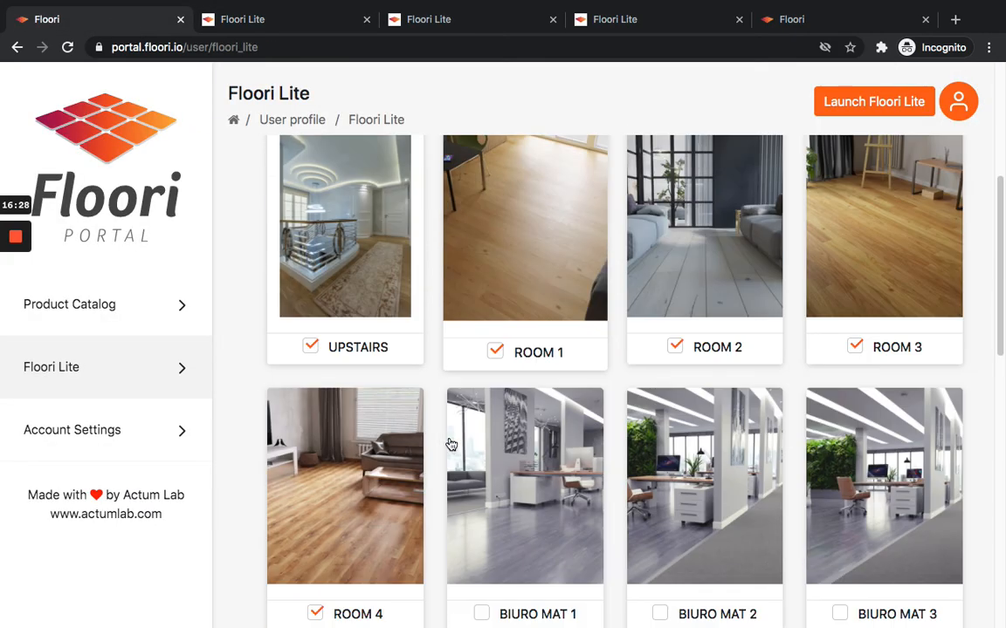
{"action": "scroll", "coordinate": [451, 446], "scroll_direction": "up", "scroll_amount": 4}
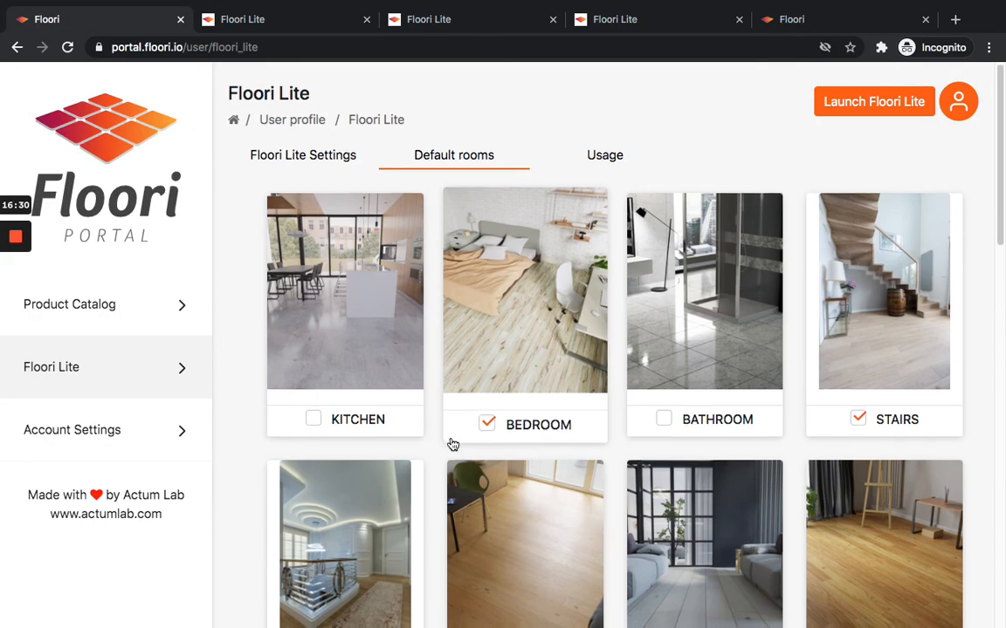
{"action": "scroll", "coordinate": [450, 445], "scroll_direction": "down", "scroll_amount": 4}
{"action": "scroll", "coordinate": [452, 445], "scroll_direction": "down", "scroll_amount": 2}
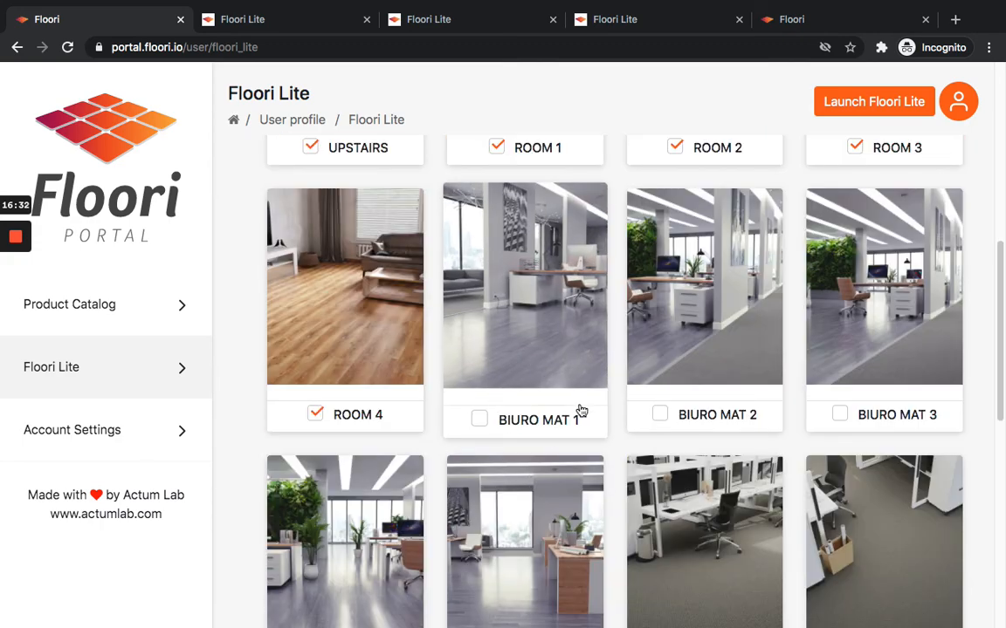
{"action": "scroll", "coordinate": [908, 354], "scroll_direction": "down", "scroll_amount": 1}
{"action": "left_click", "coordinate": [543, 344]}
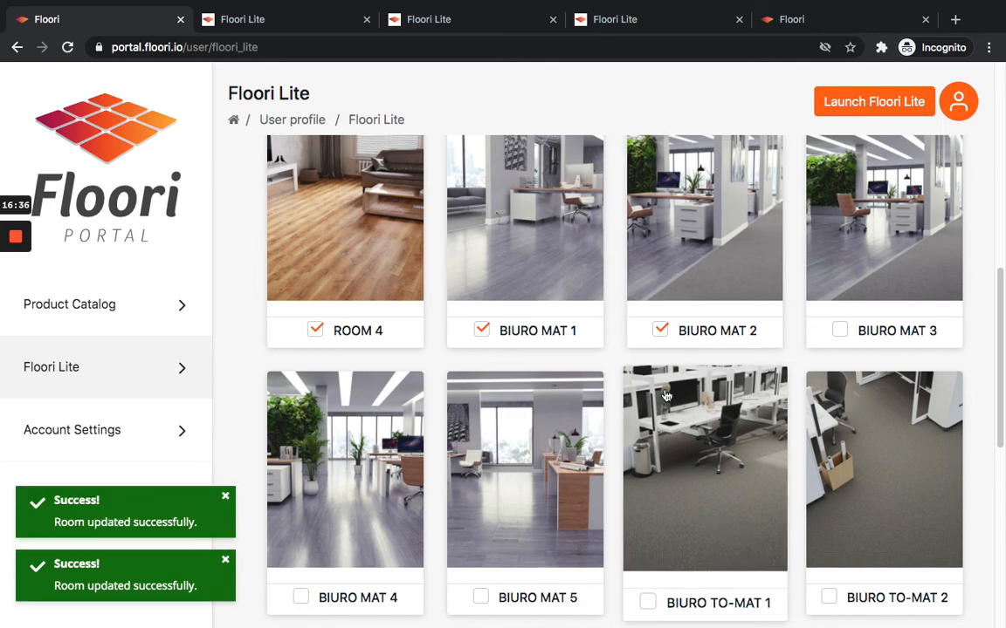
{"action": "left_click", "coordinate": [659, 335]}
{"action": "left_click", "coordinate": [650, 598]}
Reload the Floori Lite preview and scroll through its room scenes.
{"action": "scroll", "coordinate": [707, 474], "scroll_direction": "down", "scroll_amount": 3}
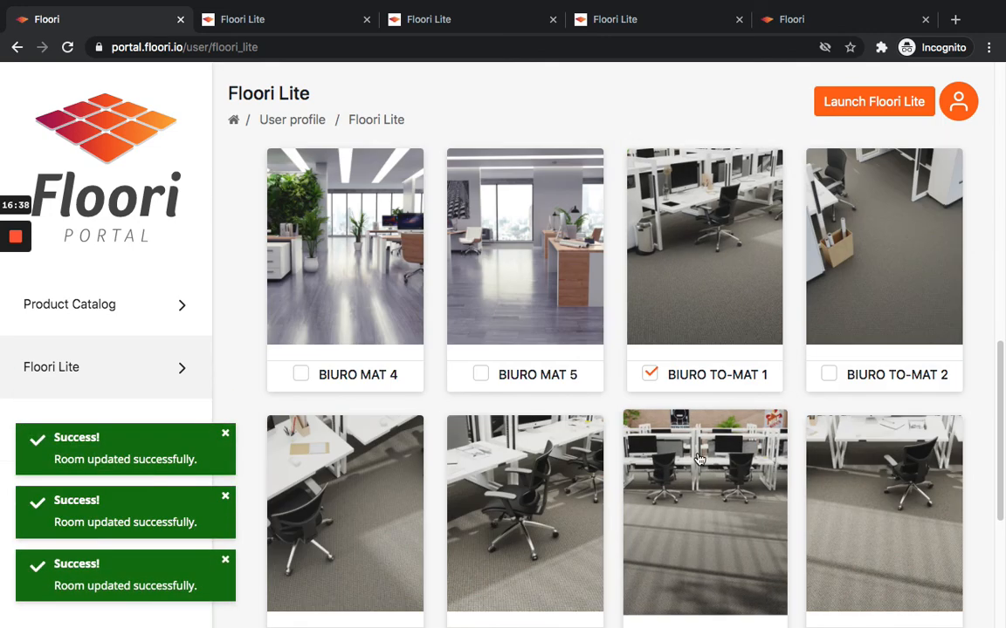
{"action": "scroll", "coordinate": [707, 474], "scroll_direction": "up", "scroll_amount": 12}
{"action": "left_click", "coordinate": [238, 21]}
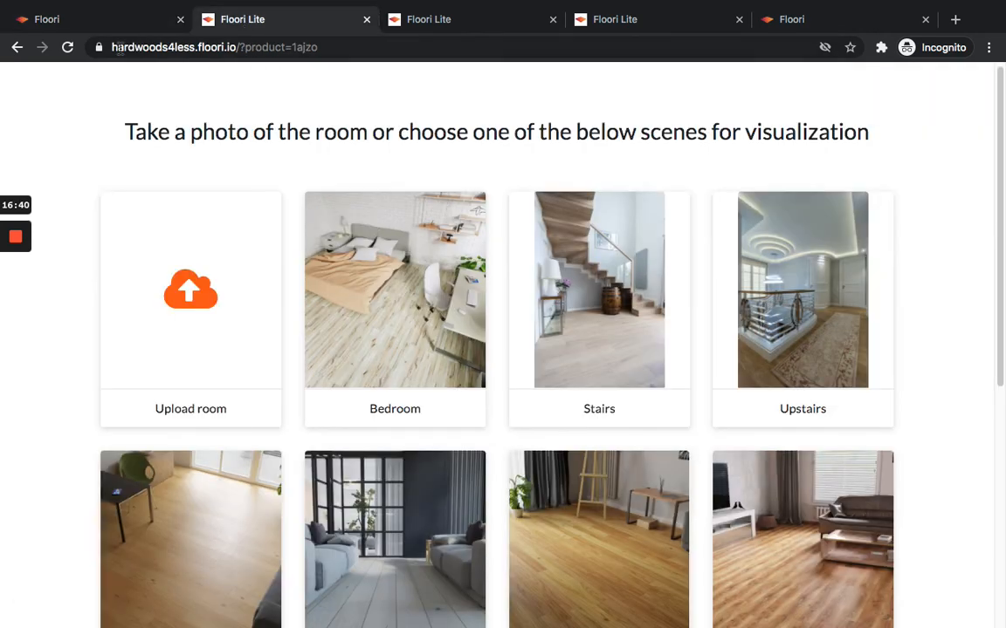
{"action": "left_click", "coordinate": [67, 47]}
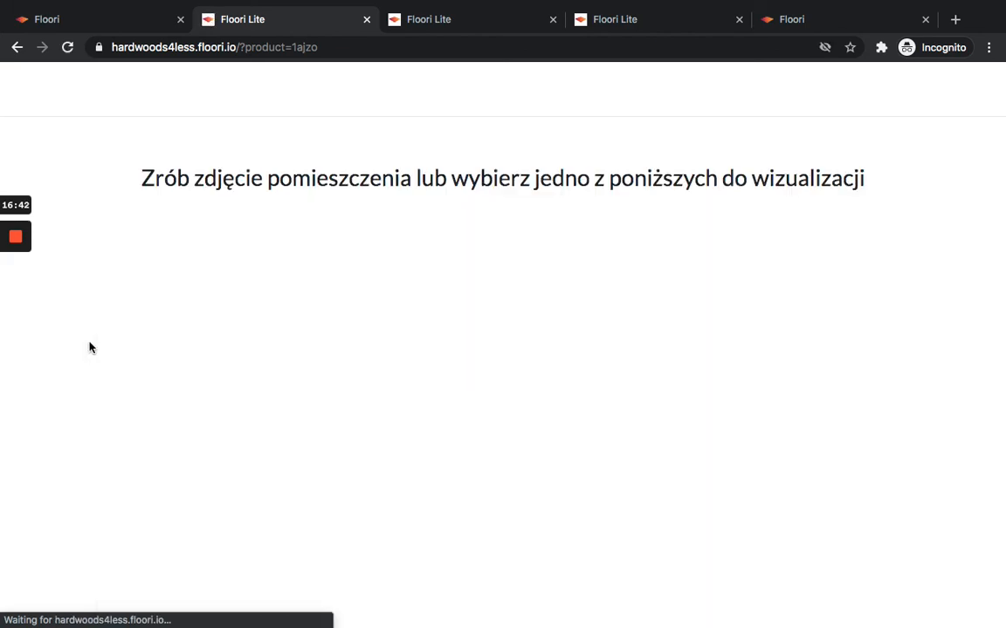
{"action": "scroll", "coordinate": [88, 345], "scroll_direction": "down", "scroll_amount": 1}
{"action": "scroll", "coordinate": [86, 343], "scroll_direction": "down", "scroll_amount": 5}
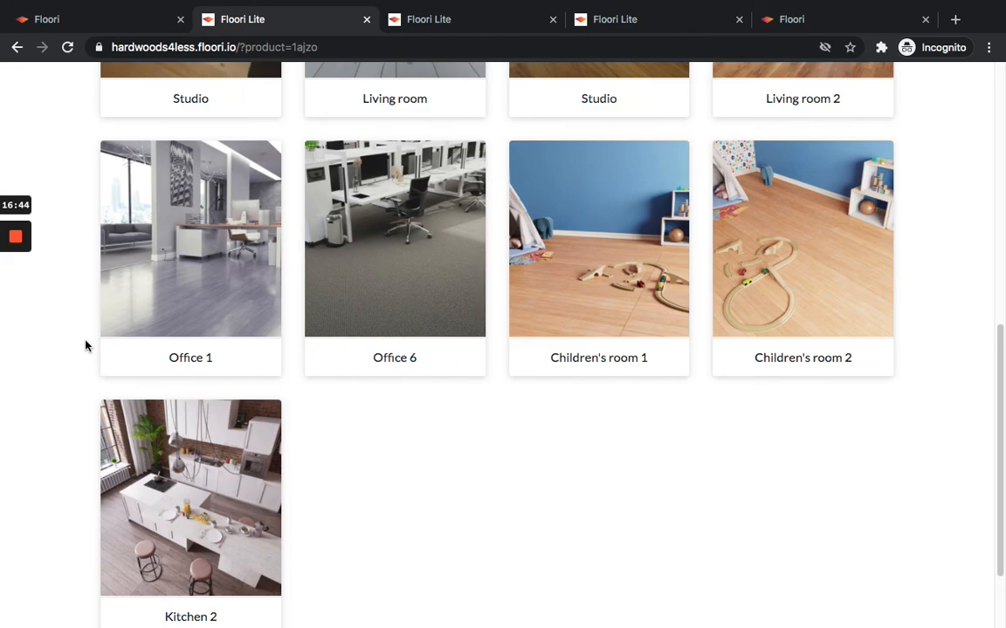
{"action": "scroll", "coordinate": [193, 314], "scroll_direction": "down", "scroll_amount": 1}
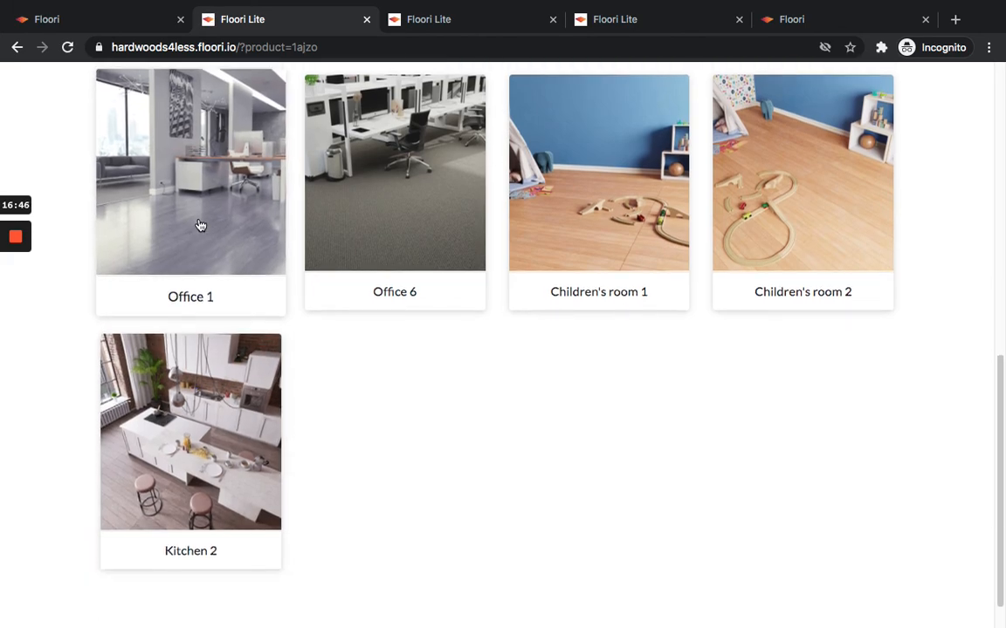
{"action": "scroll", "coordinate": [393, 247], "scroll_direction": "up", "scroll_amount": 3}
{"action": "scroll", "coordinate": [391, 449], "scroll_direction": "up", "scroll_amount": 1}
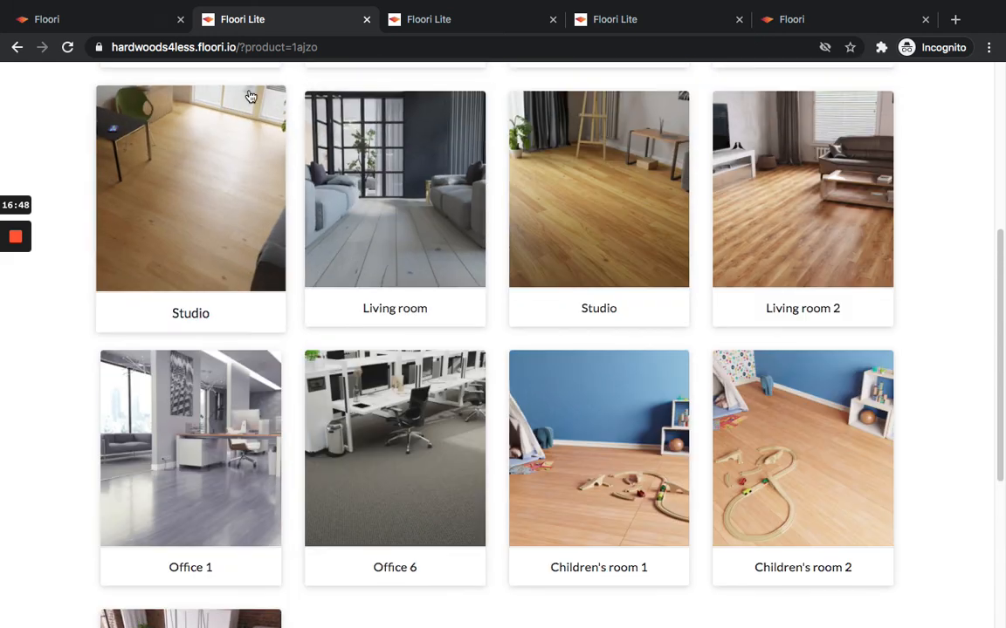
Back in the portal's Default rooms tab, disable the BIURO MAT 1 and BIURO TO-MAT 1 rooms.
{"action": "left_click", "coordinate": [108, 23]}
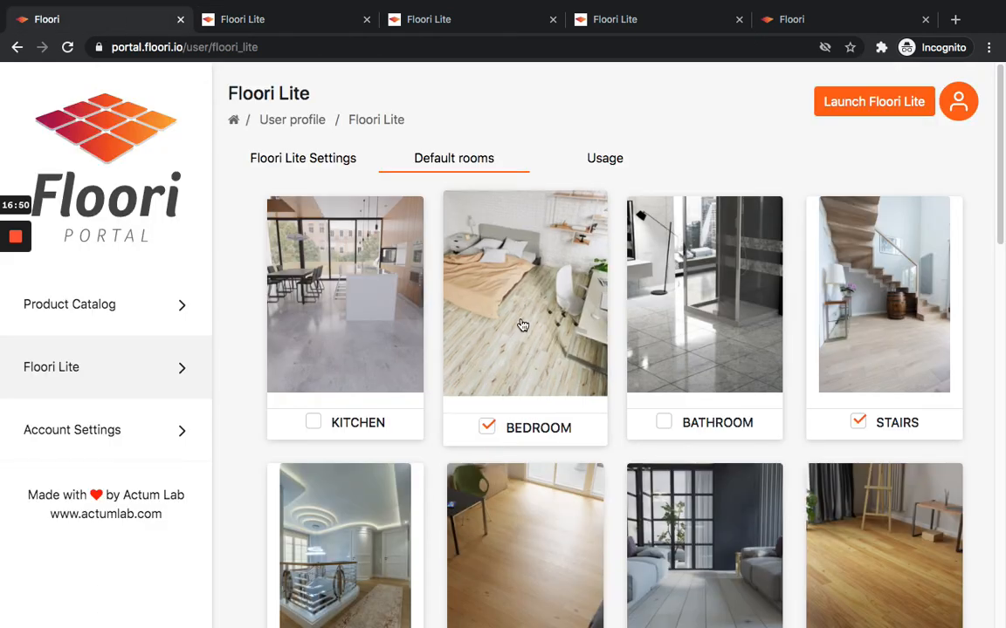
{"action": "scroll", "coordinate": [523, 326], "scroll_direction": "down", "scroll_amount": 4}
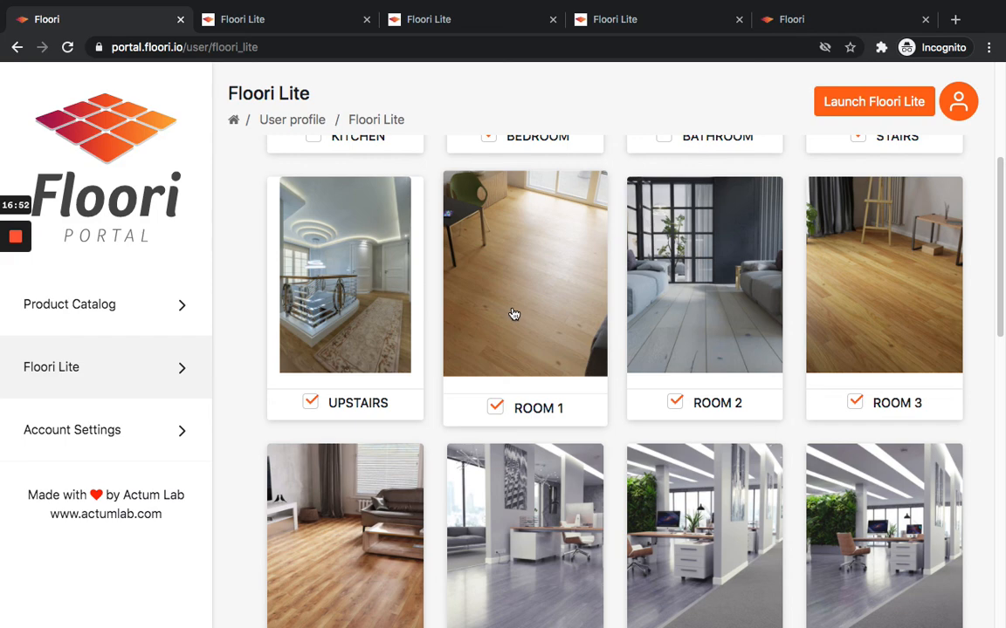
{"action": "scroll", "coordinate": [520, 319], "scroll_direction": "down", "scroll_amount": 4}
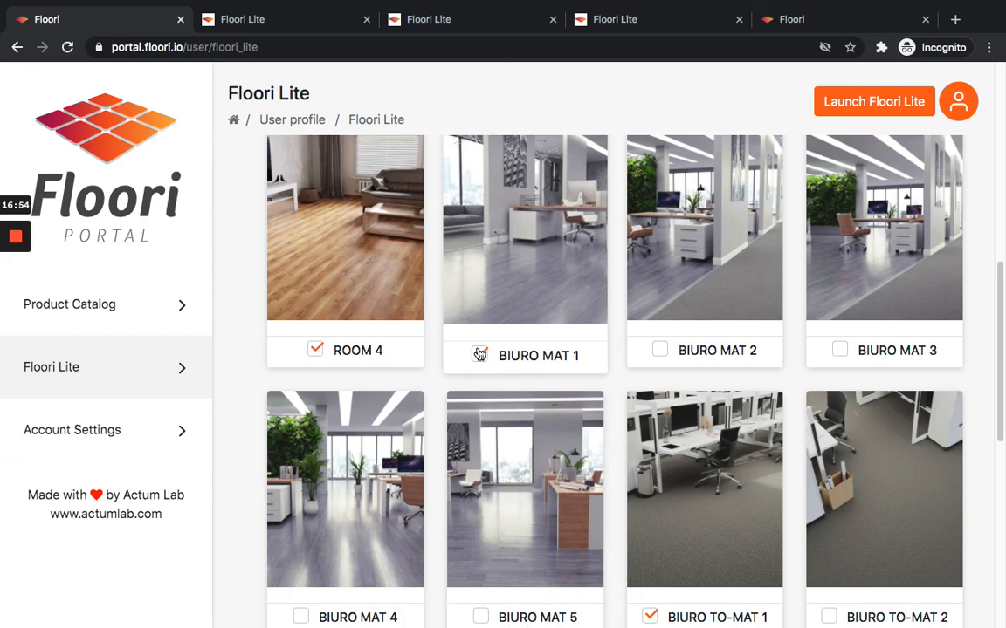
{"action": "left_click", "coordinate": [483, 353]}
{"action": "scroll", "coordinate": [480, 362], "scroll_direction": "down", "scroll_amount": 2}
{"action": "scroll", "coordinate": [523, 380], "scroll_direction": "up", "scroll_amount": 5}
{"action": "scroll", "coordinate": [539, 391], "scroll_direction": "down", "scroll_amount": 6}
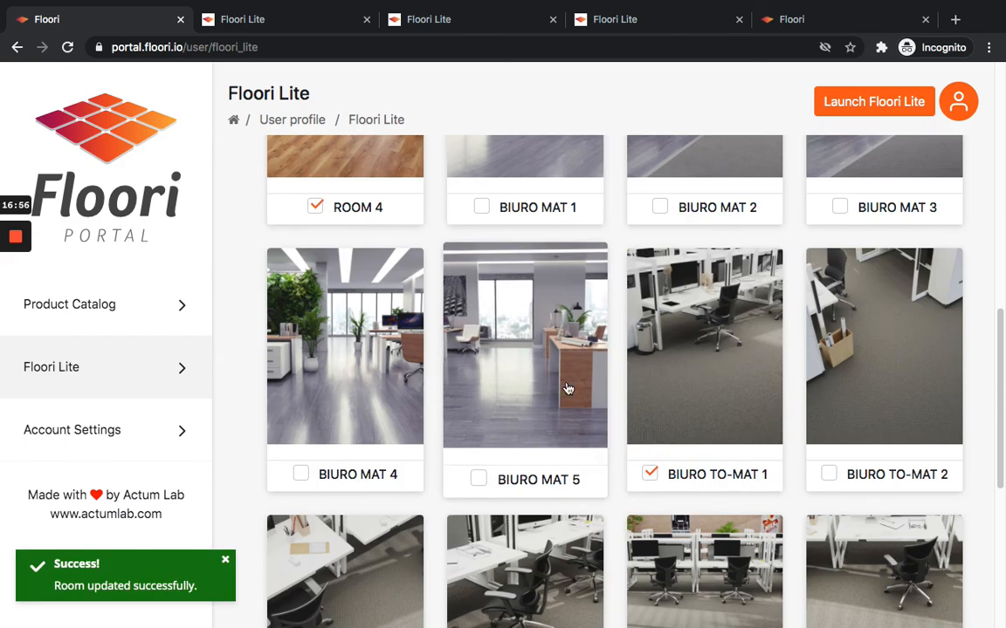
{"action": "left_click", "coordinate": [649, 477]}
{"action": "scroll", "coordinate": [624, 422], "scroll_direction": "up", "scroll_amount": 3}
{"action": "scroll", "coordinate": [623, 422], "scroll_direction": "up", "scroll_amount": 5}
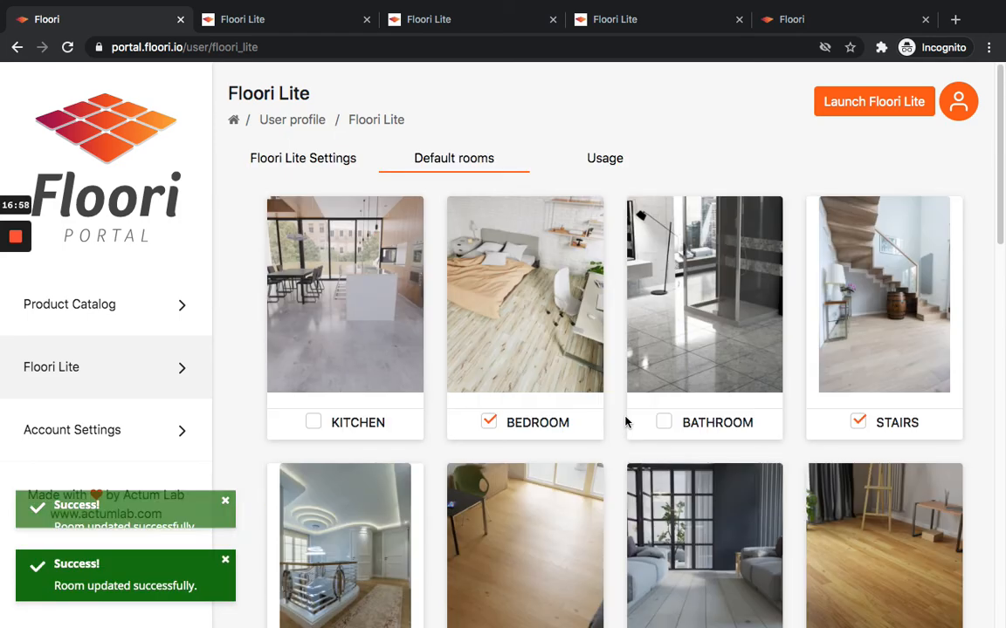
Open the Usage tab and highlight the monthly session usage line.
{"action": "left_click", "coordinate": [605, 158]}
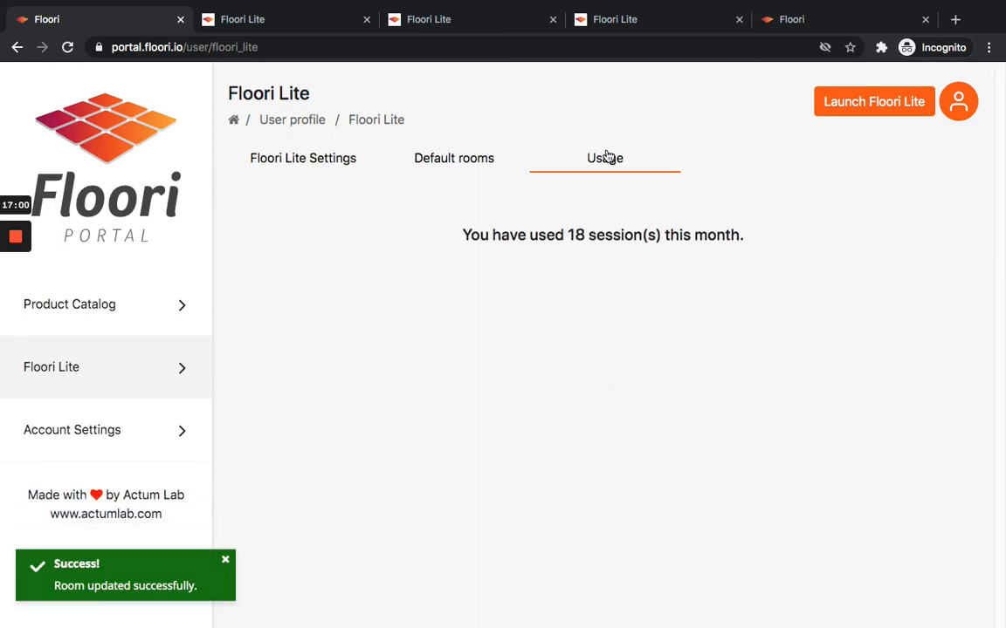
{"action": "triple_click", "coordinate": [602, 230]}
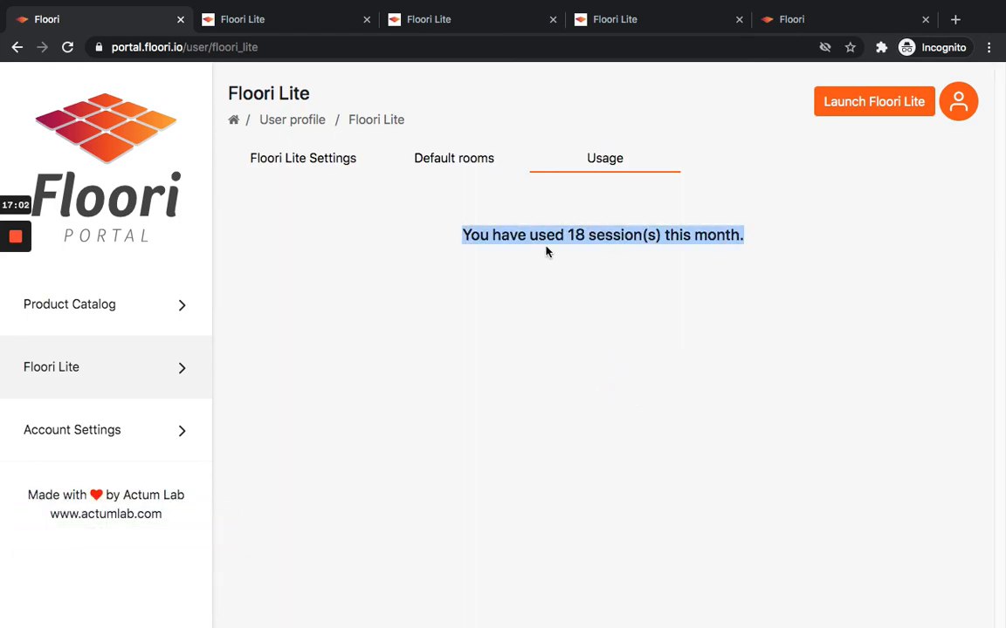
{"action": "triple_click", "coordinate": [605, 237]}
{"action": "left_click", "coordinate": [640, 344]}
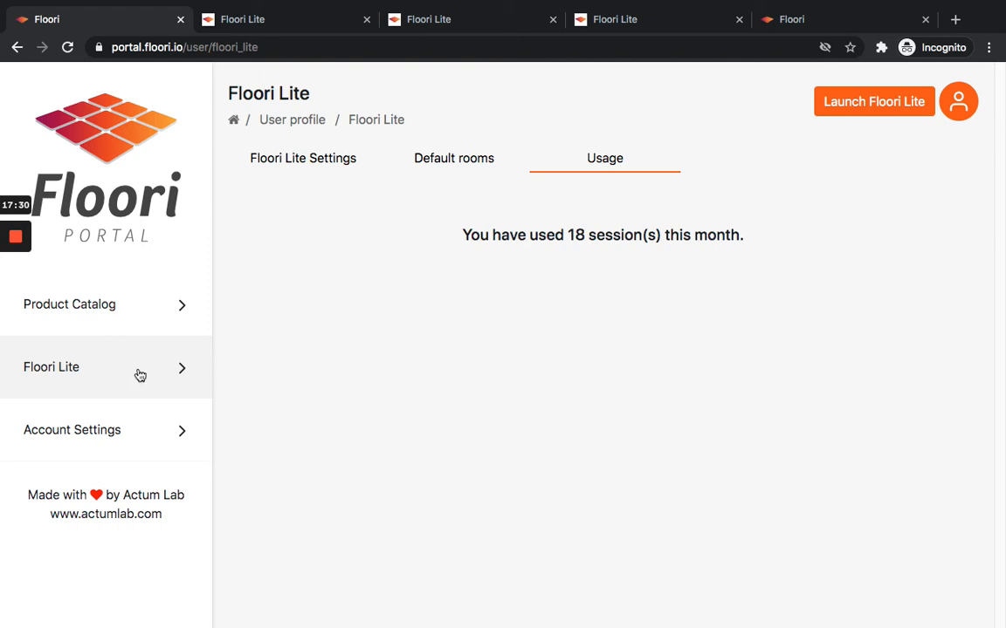
Switch through the Default rooms tab back to the Floori Lite Settings tab to review the settings.
{"action": "left_click", "coordinate": [456, 160]}
{"action": "left_click", "coordinate": [307, 162]}
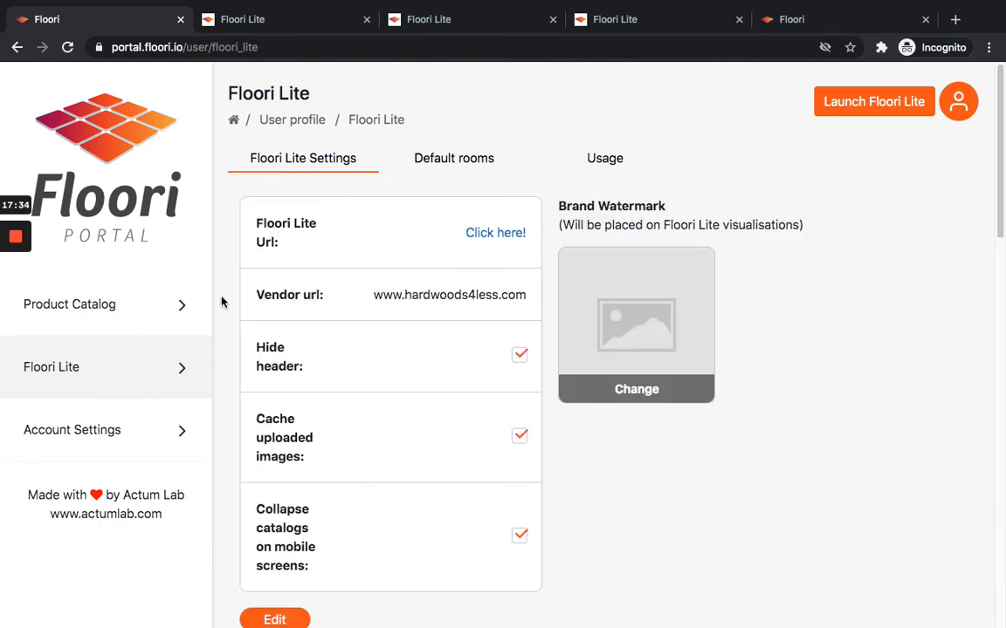
Return to the Product Catalog to view the floor categories.
{"action": "left_click", "coordinate": [39, 304]}
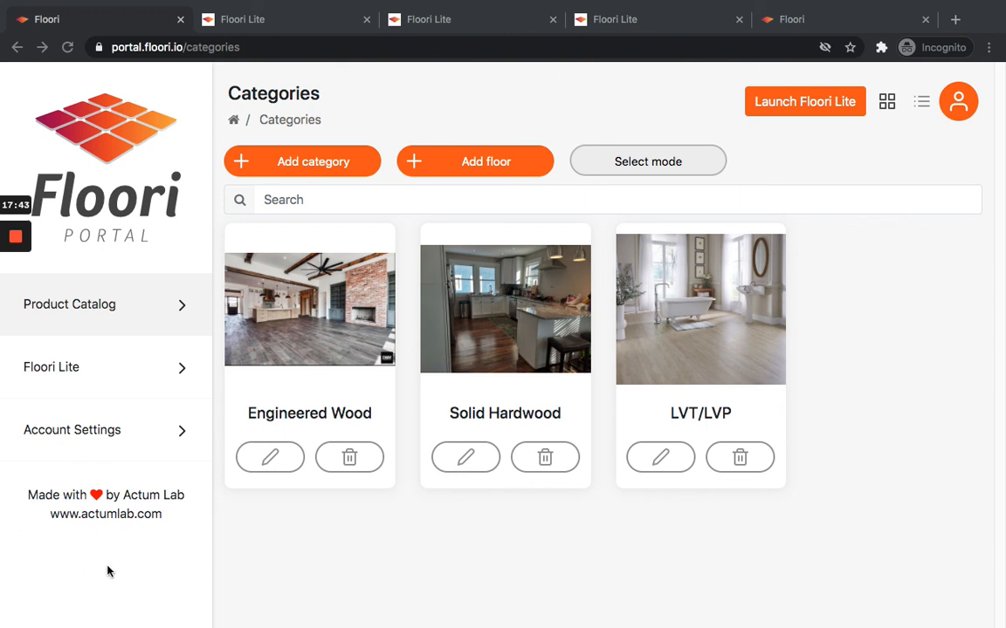
{"action": "mouse_move", "coordinate": [2, 295]}
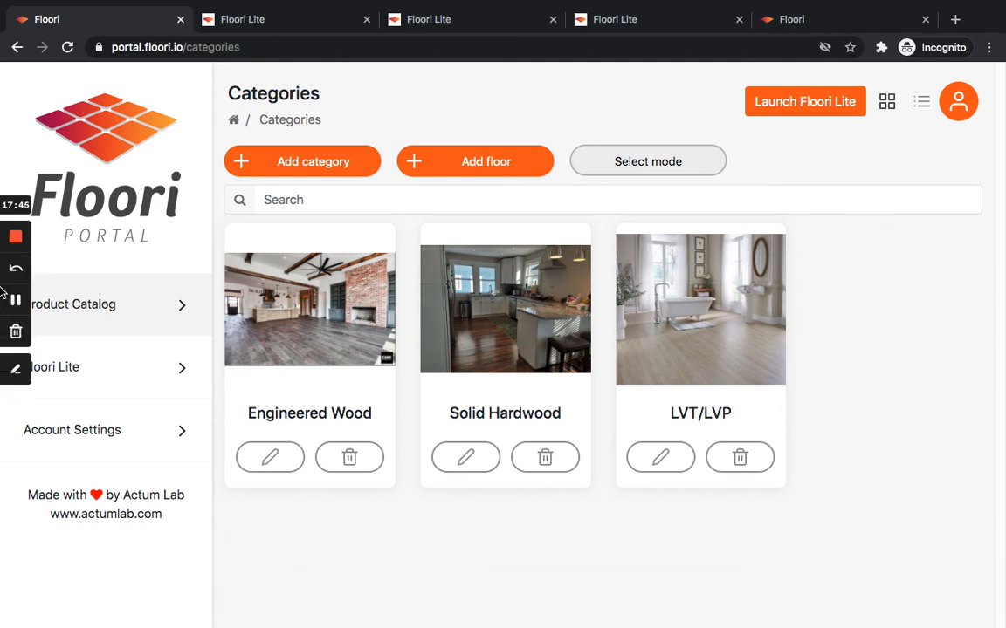